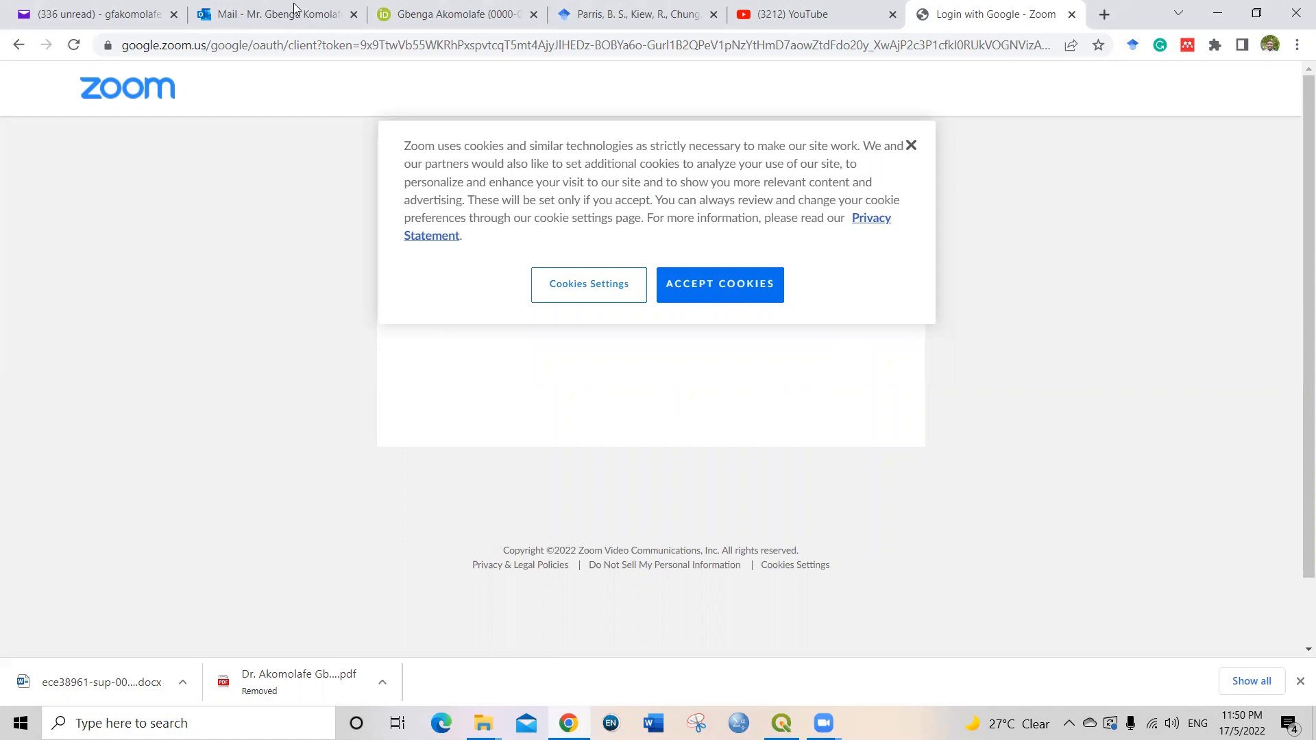
# Step: Open the DIVA-GIS page for downloading data by country in a new browser tab
pyautogui.click(1103, 15)
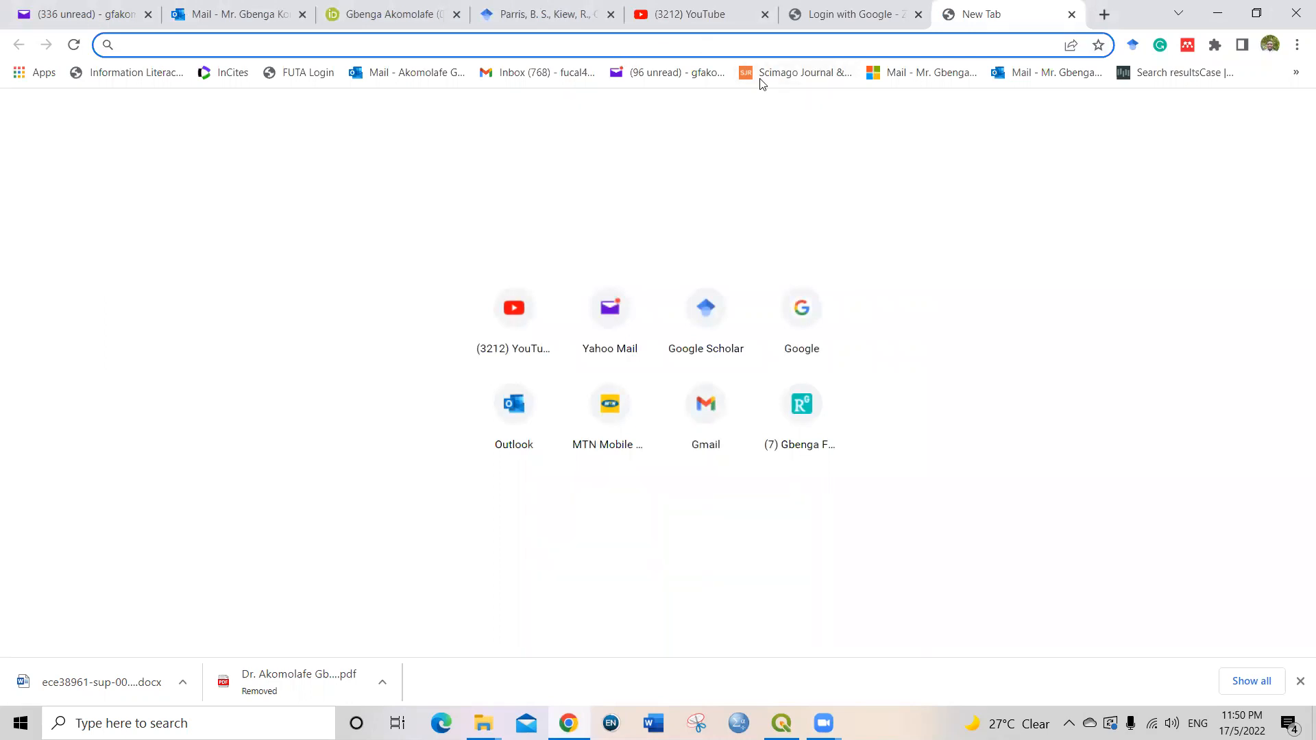
pyautogui.write('diva')
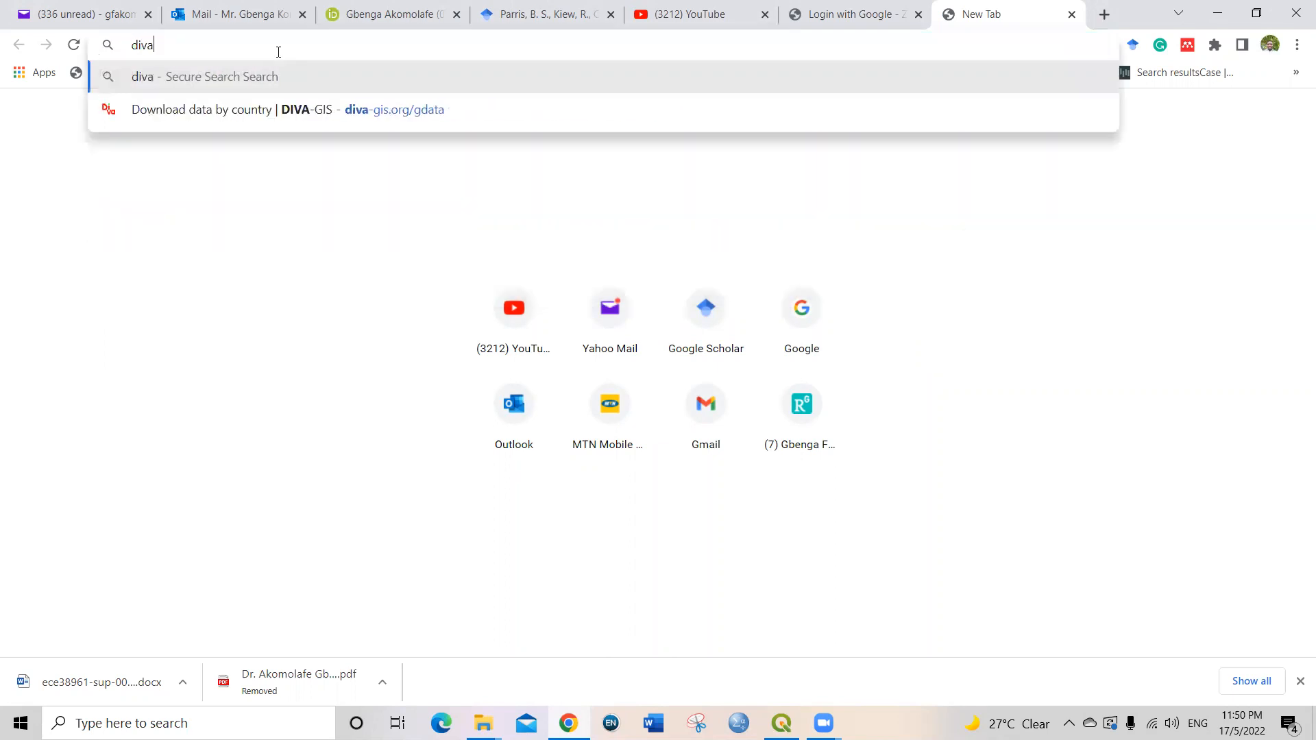
pyautogui.click(236, 111)
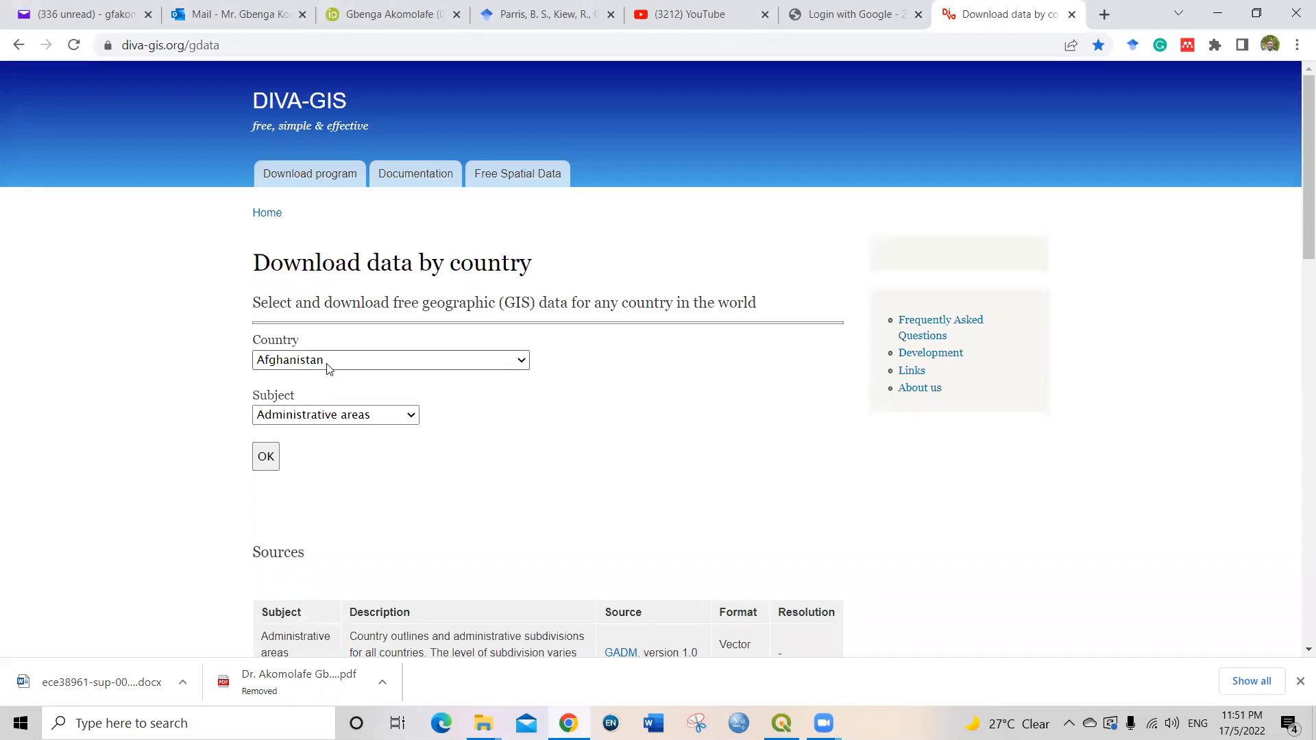
# Step: Select Malaysia as the country for the spatial data download
pyautogui.click(327, 363)
pyautogui.click(181, 336)
pyautogui.click(286, 367)
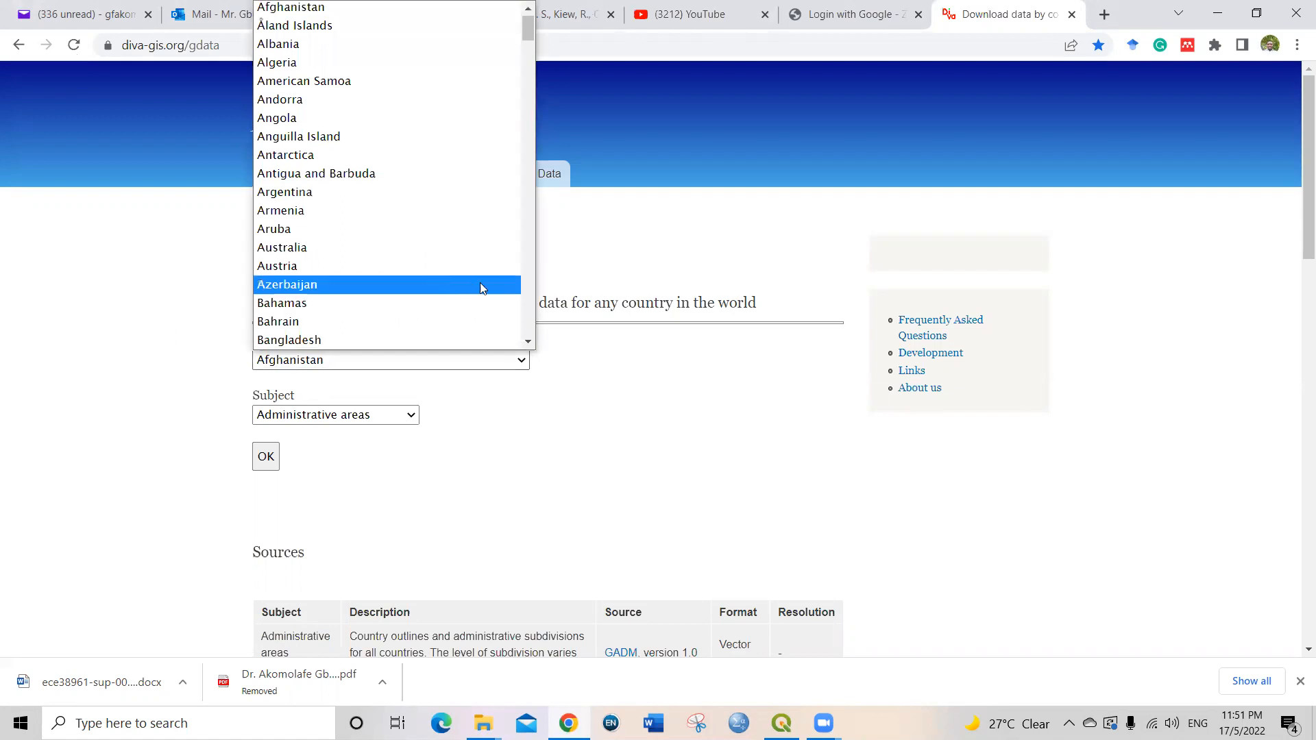
pyautogui.scroll(-20, 528, 333)
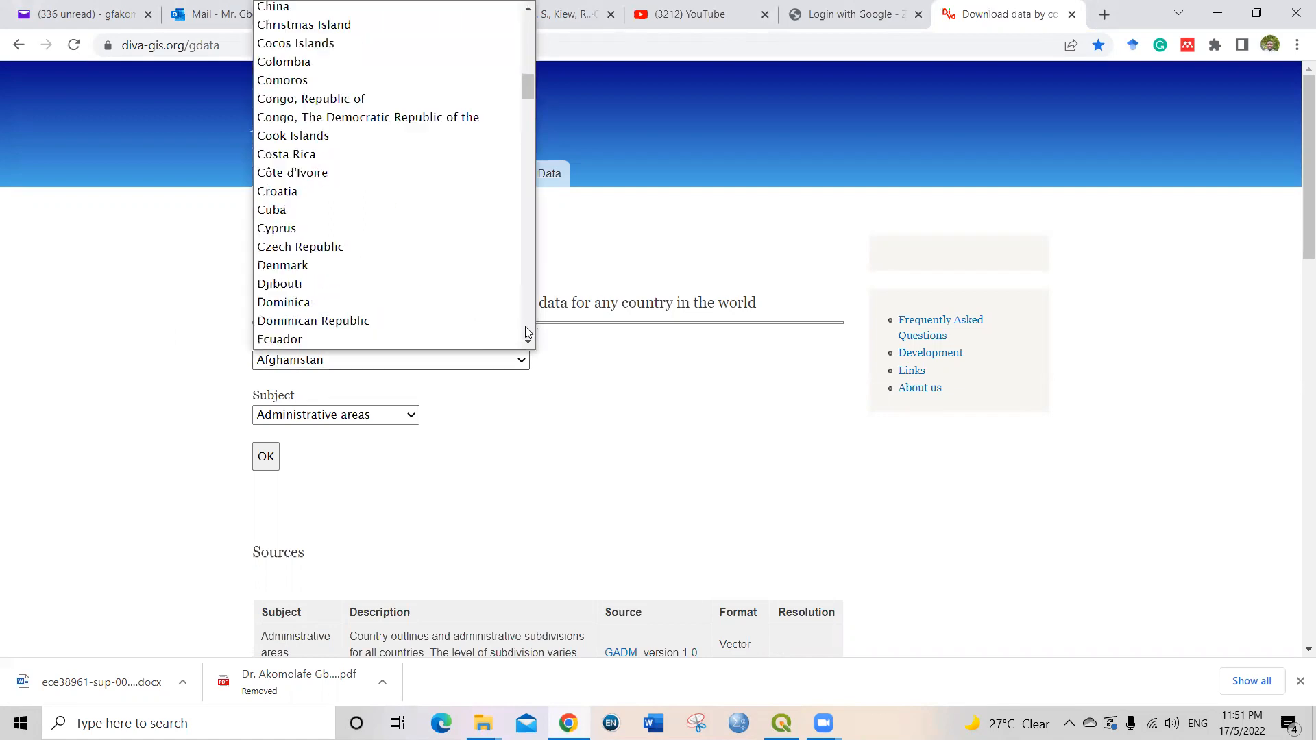
pyautogui.scroll(-13, 527, 334)
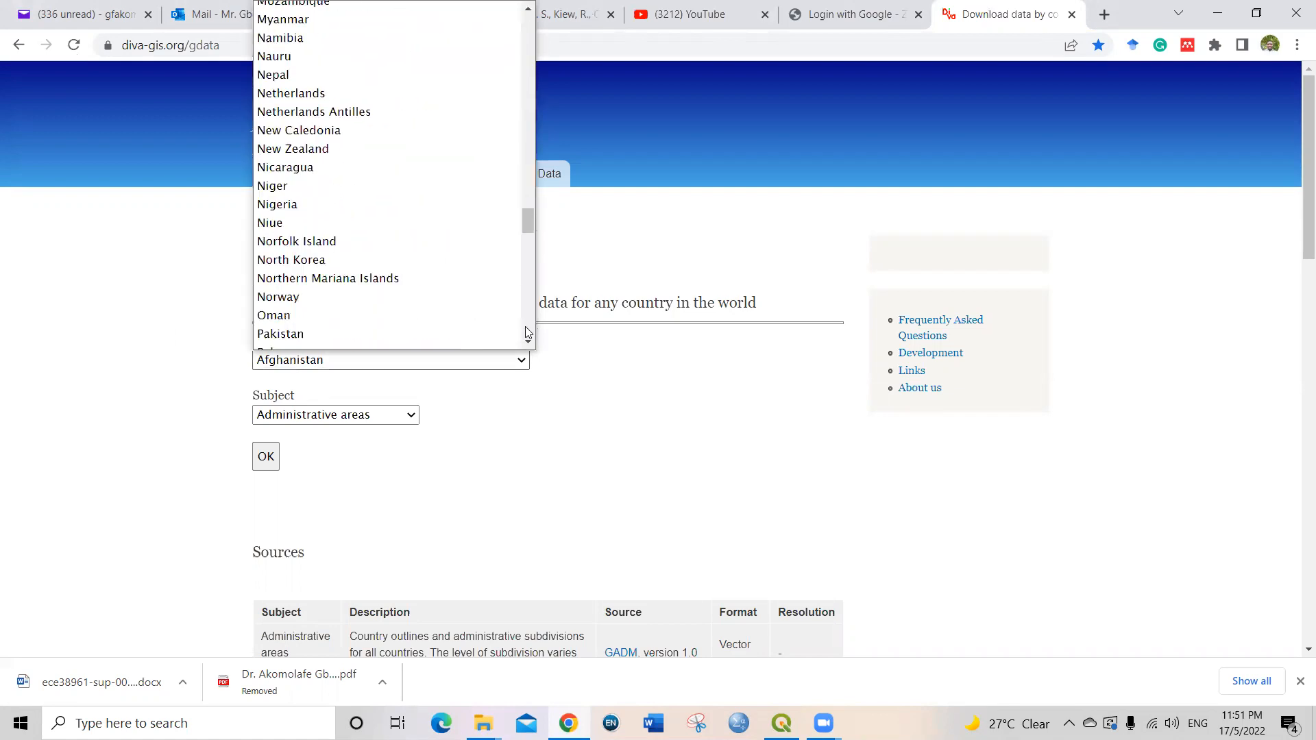
pyautogui.moveTo(527, 244); pyautogui.dragTo(527, 213)
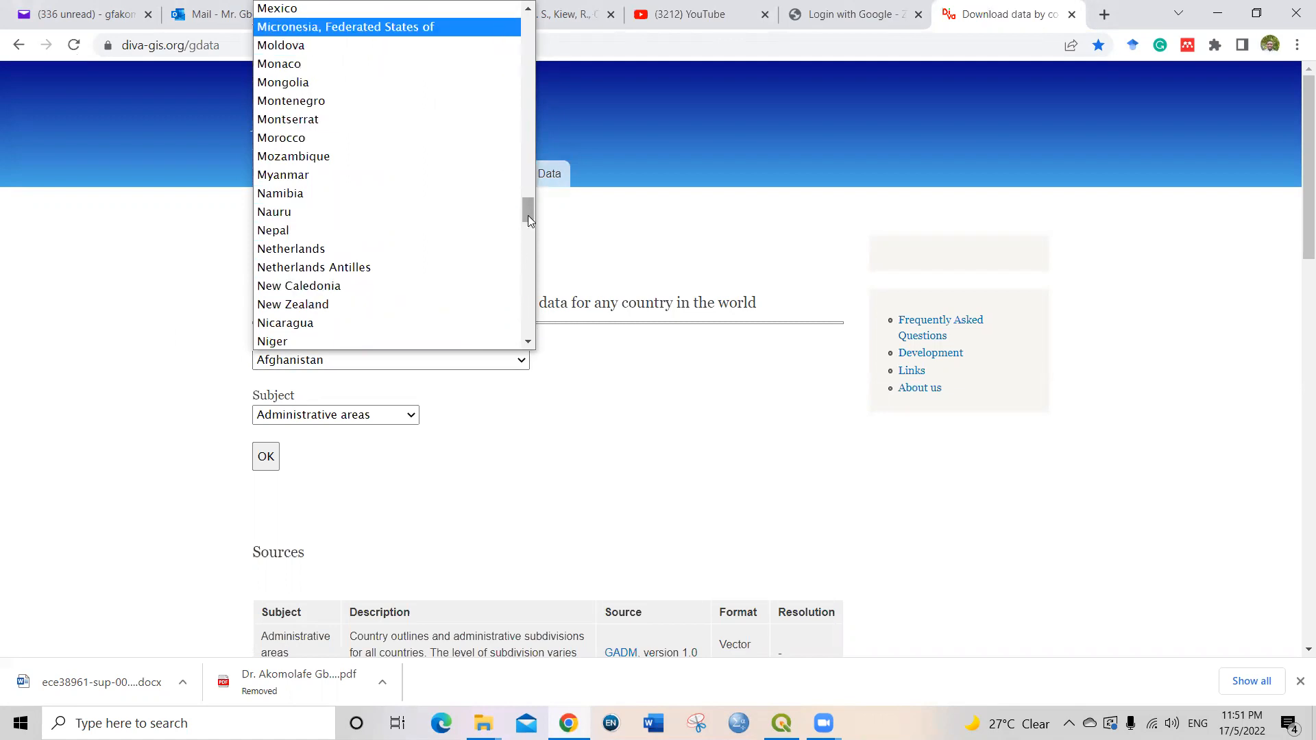
pyautogui.moveTo(528, 216); pyautogui.dragTo(527, 197)
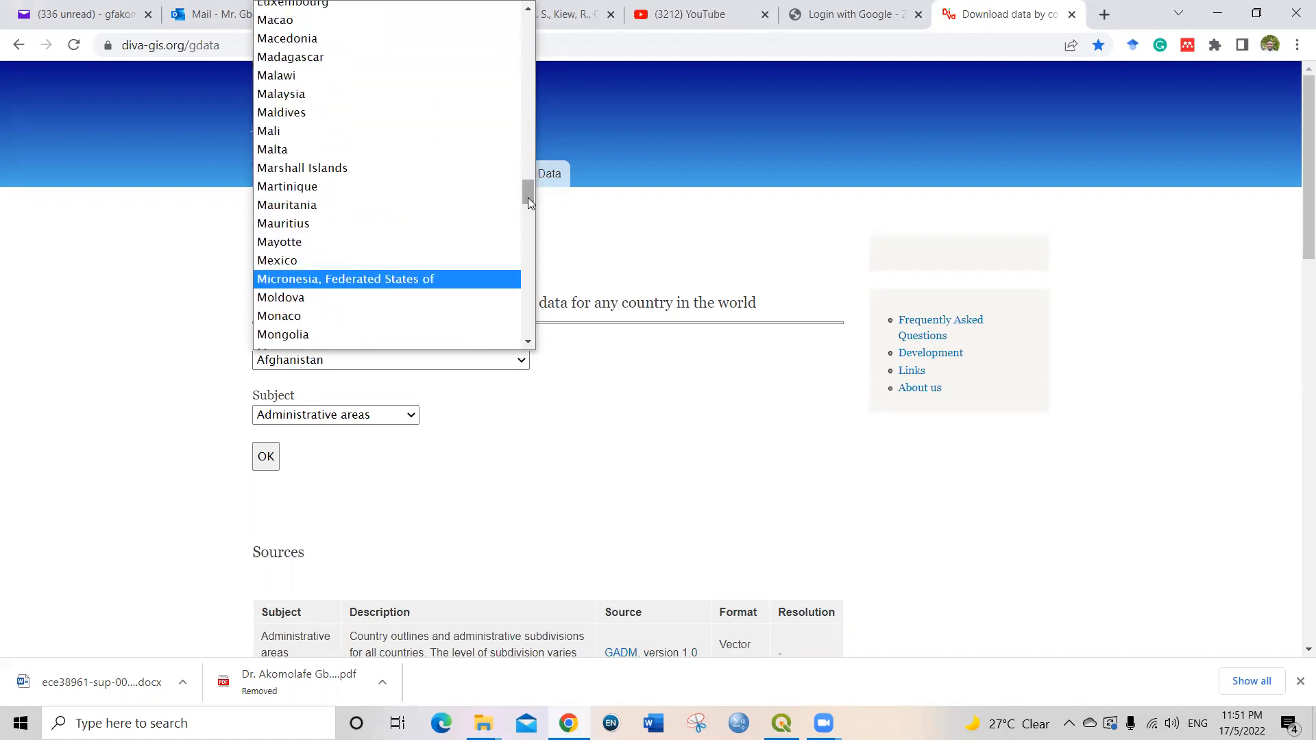
pyautogui.click(364, 94)
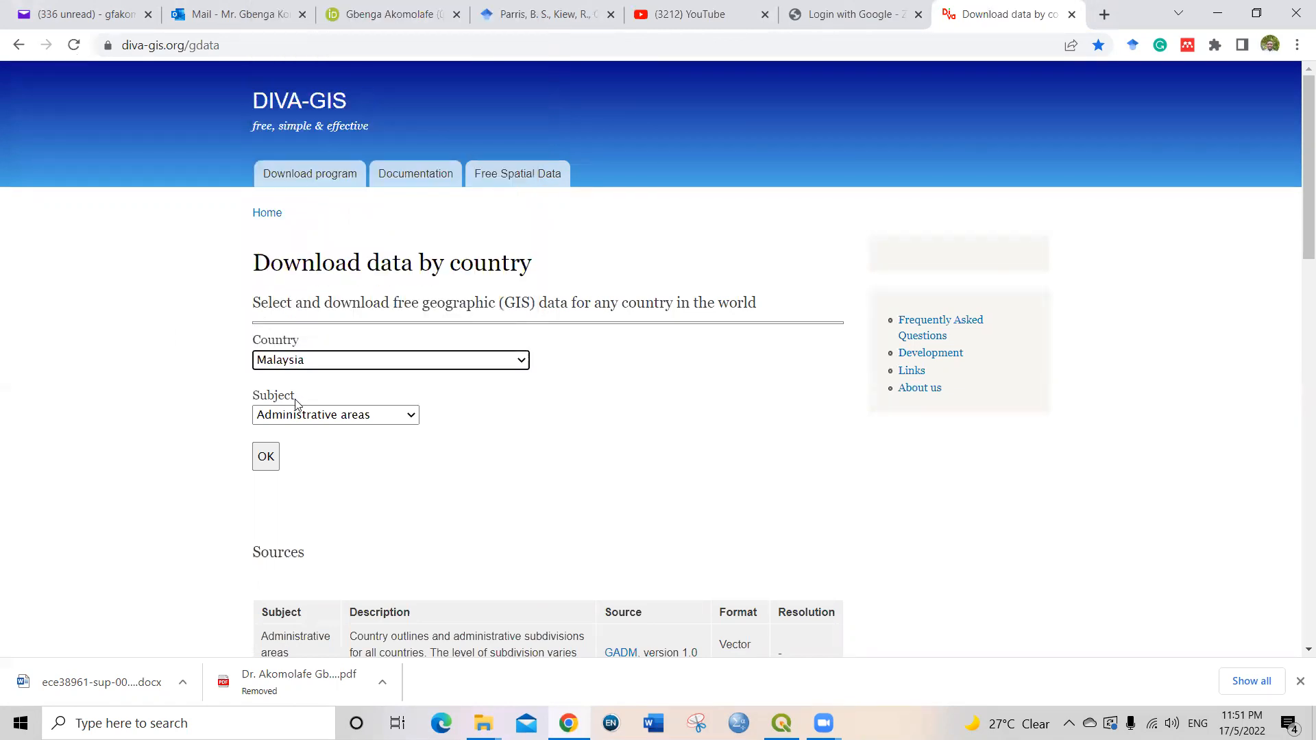
# Step: Choose Roads as the data subject, submit the selection and download the resulting file
pyautogui.click(376, 417)
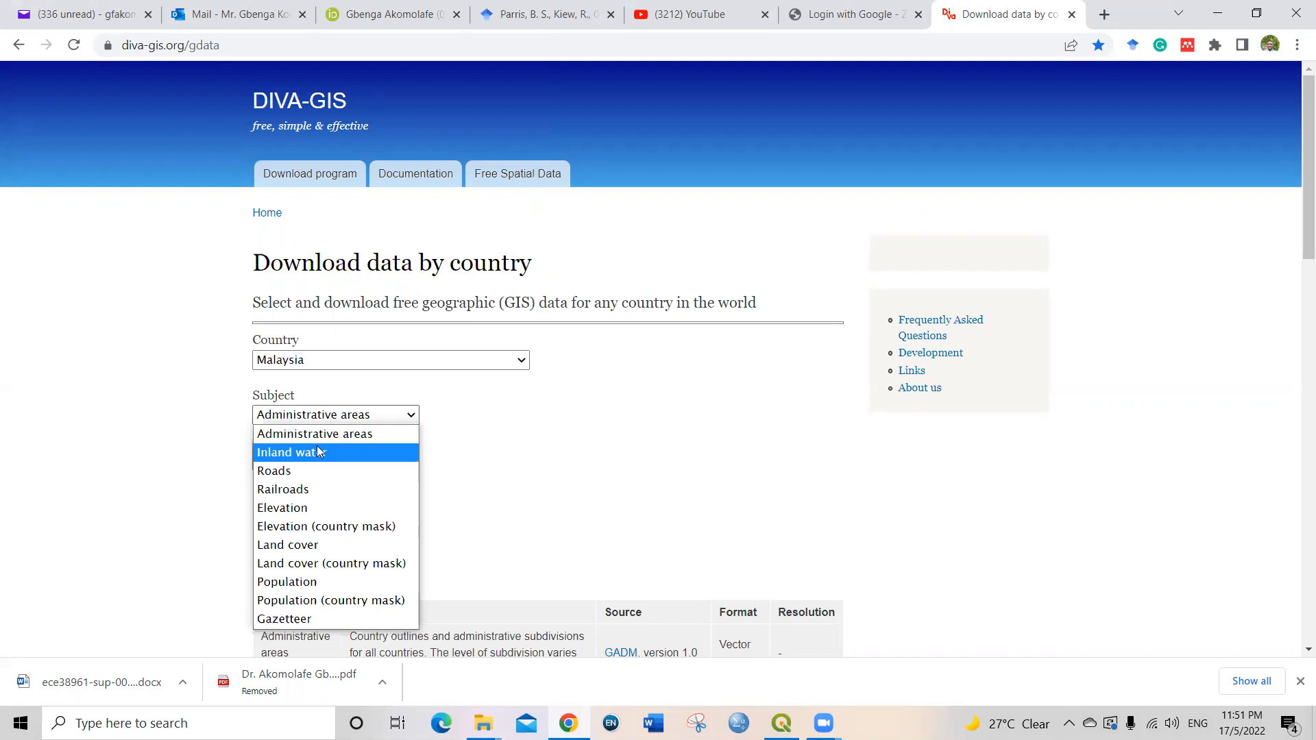
pyautogui.click(281, 472)
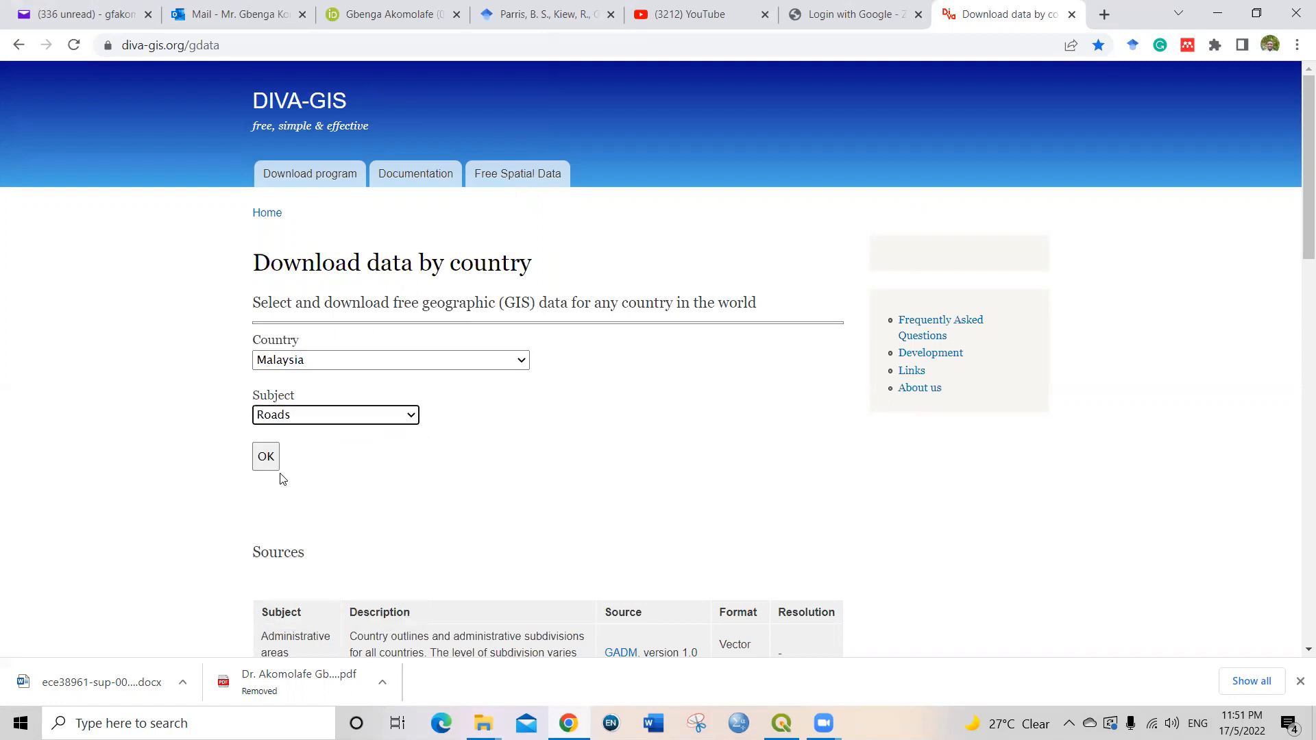
pyautogui.click(266, 472)
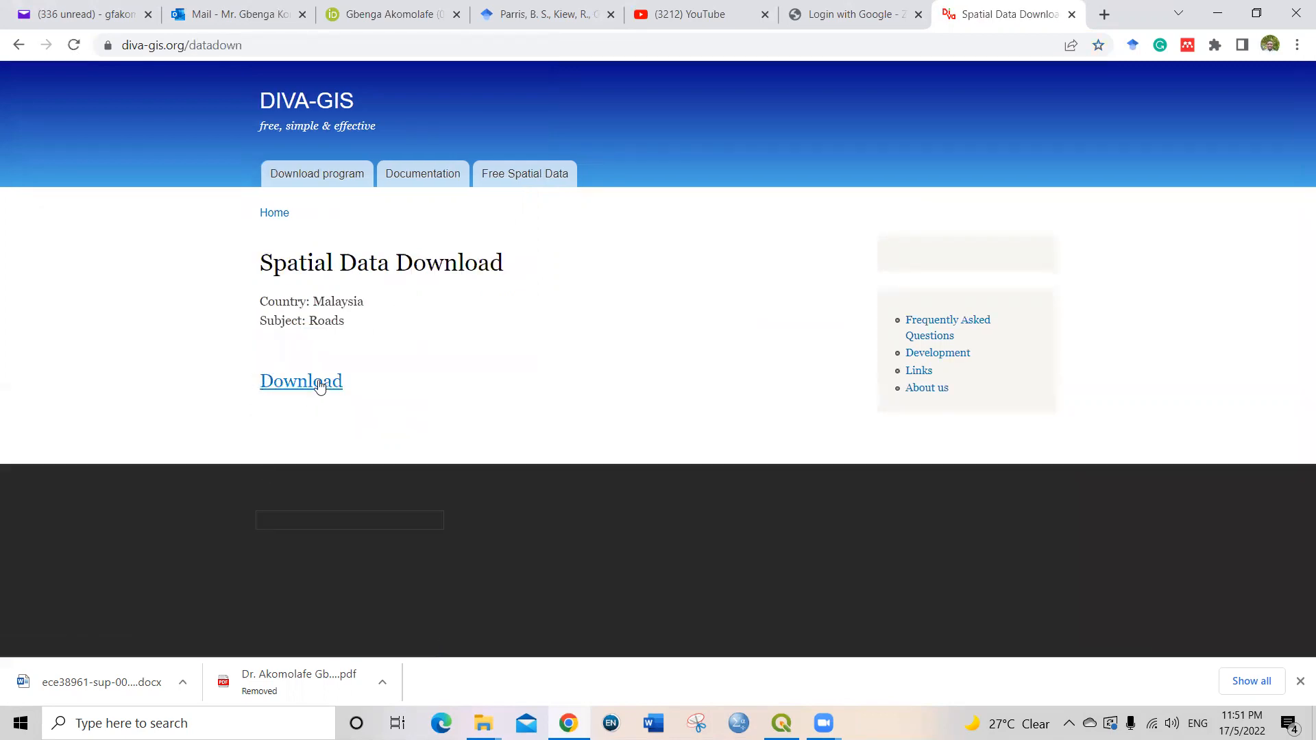
pyautogui.click(282, 390)
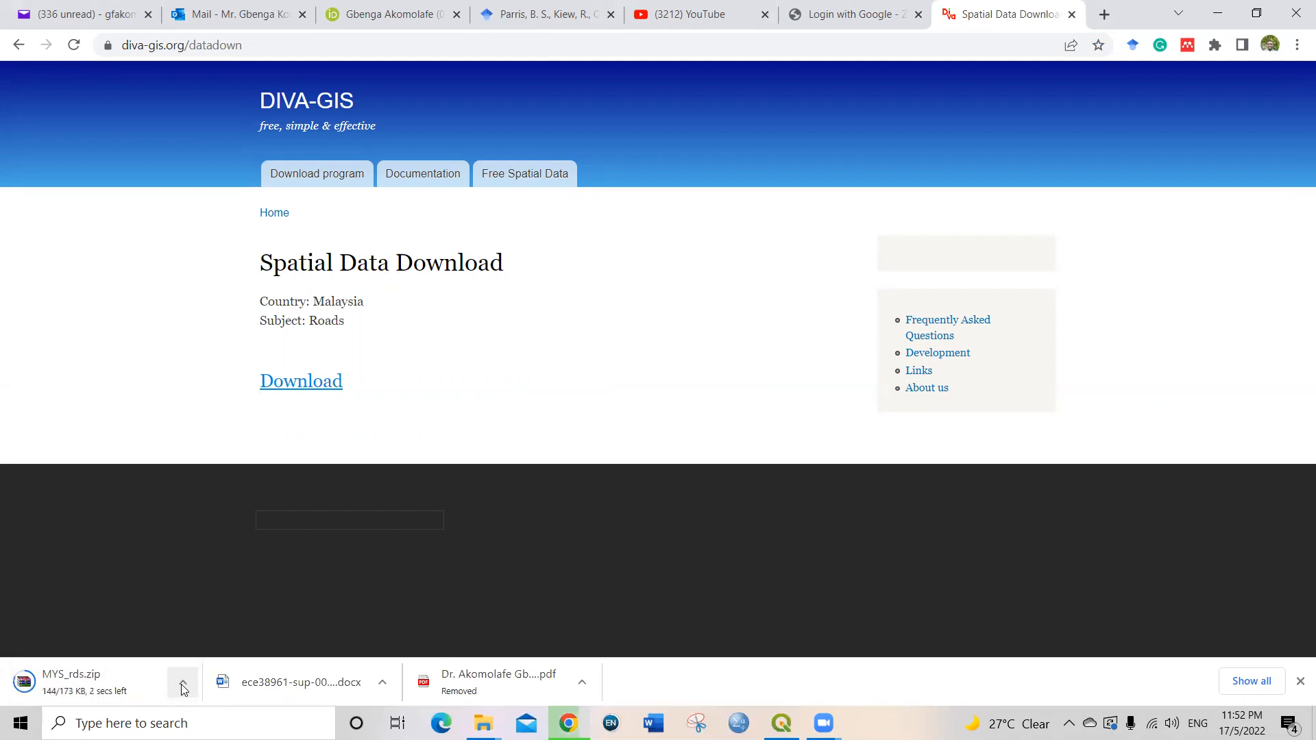
# Step: Show the downloaded MYS_rds archive in its folder and cut it for moving
pyautogui.click(183, 684)
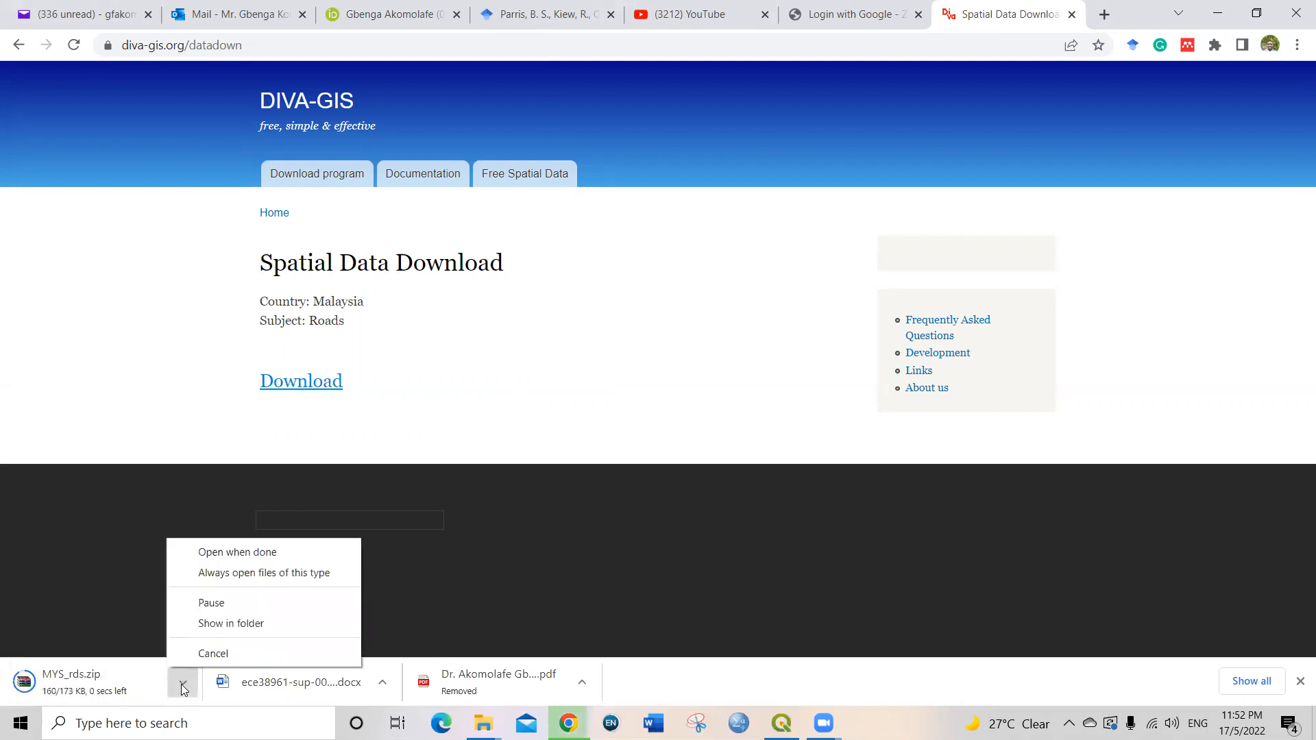
pyautogui.click(221, 624)
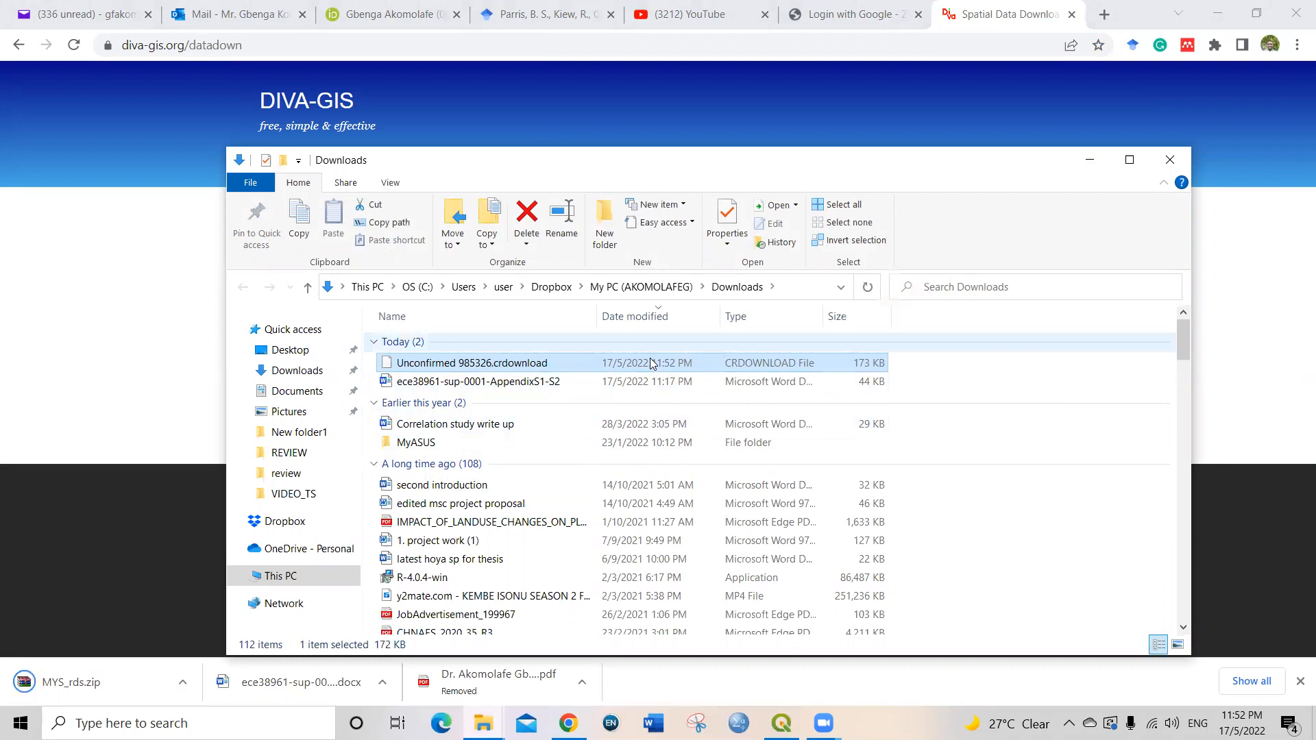
pyautogui.click(416, 405)
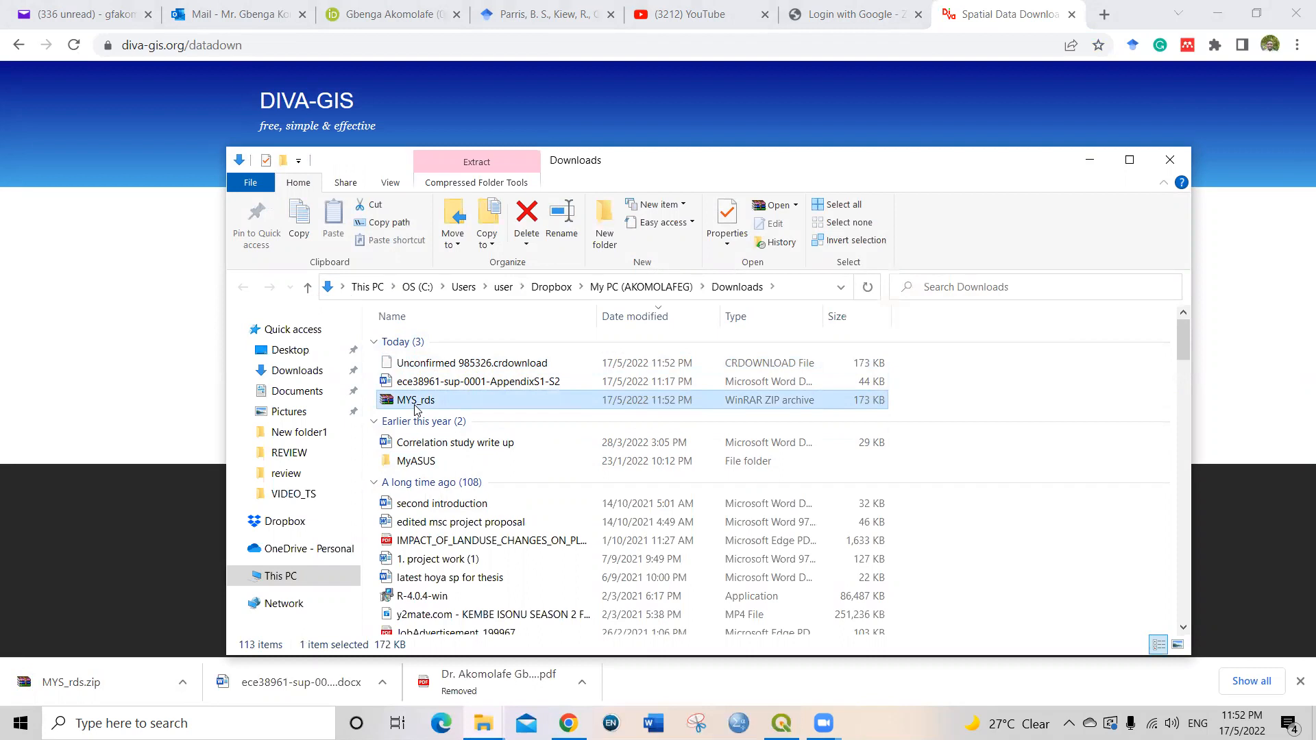
pyautogui.hotkey('ctrl', 'x')
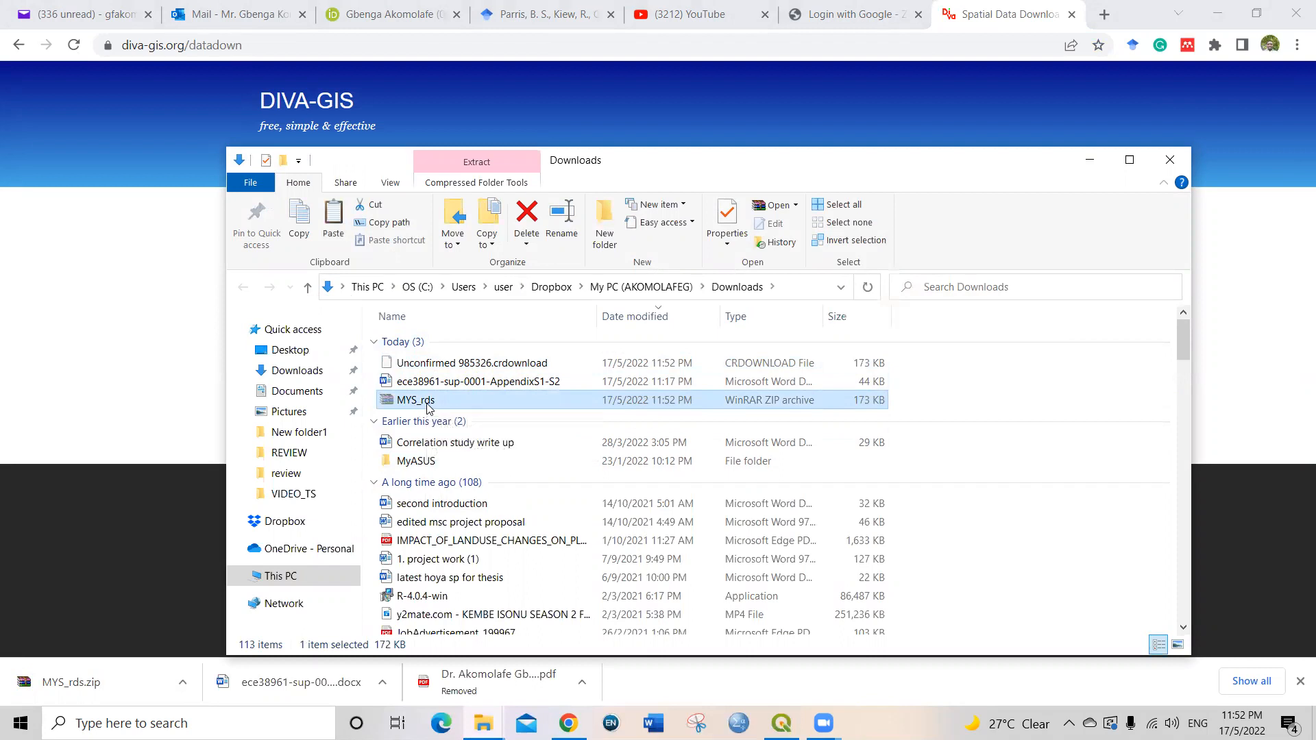
# Step: Create a new folder inside Documents > QGIS and paste the MYS_rds archive into it
pyautogui.click(294, 398)
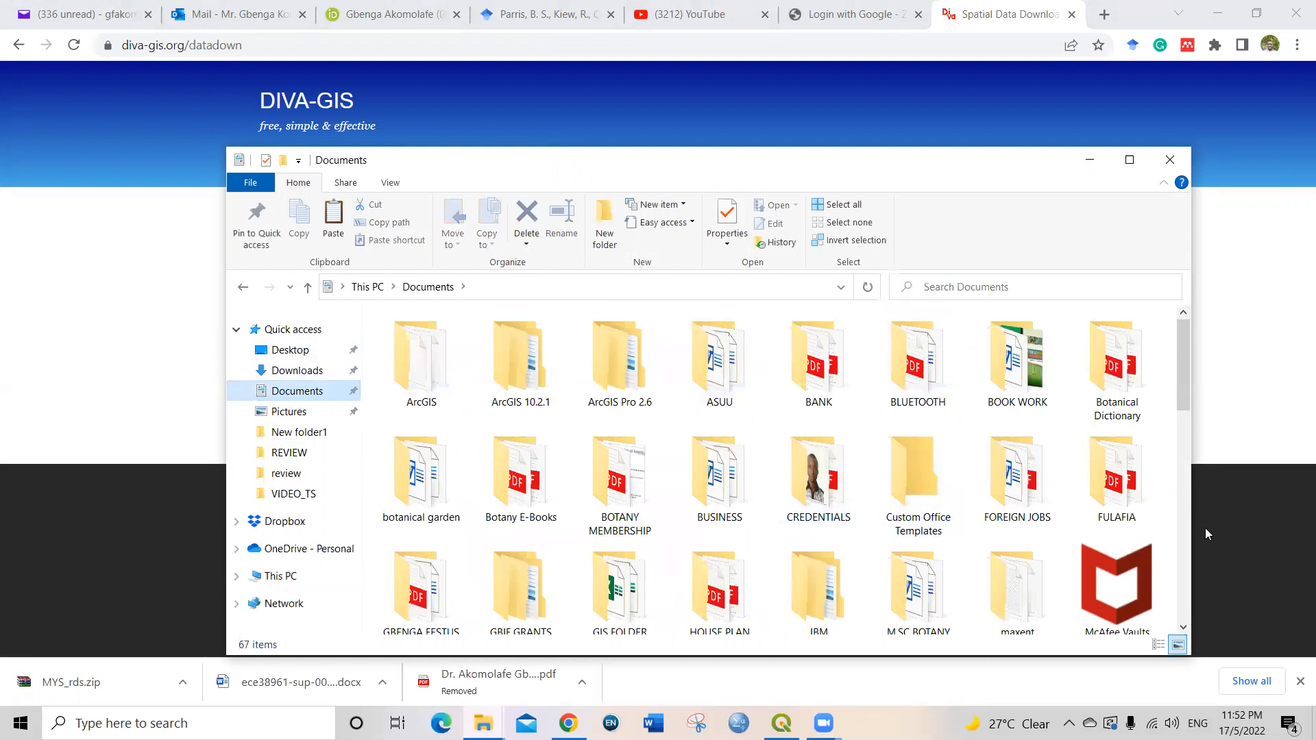
pyautogui.click(1184, 557)
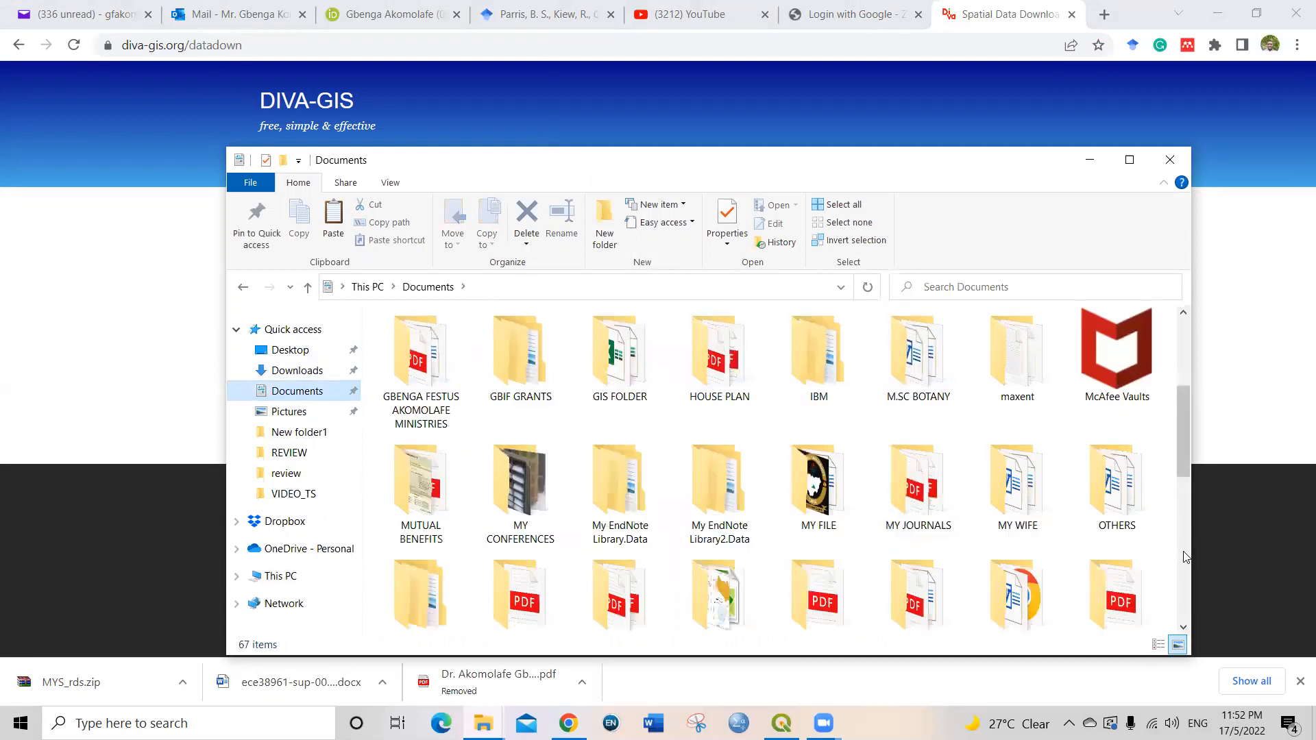
pyautogui.click(1184, 556)
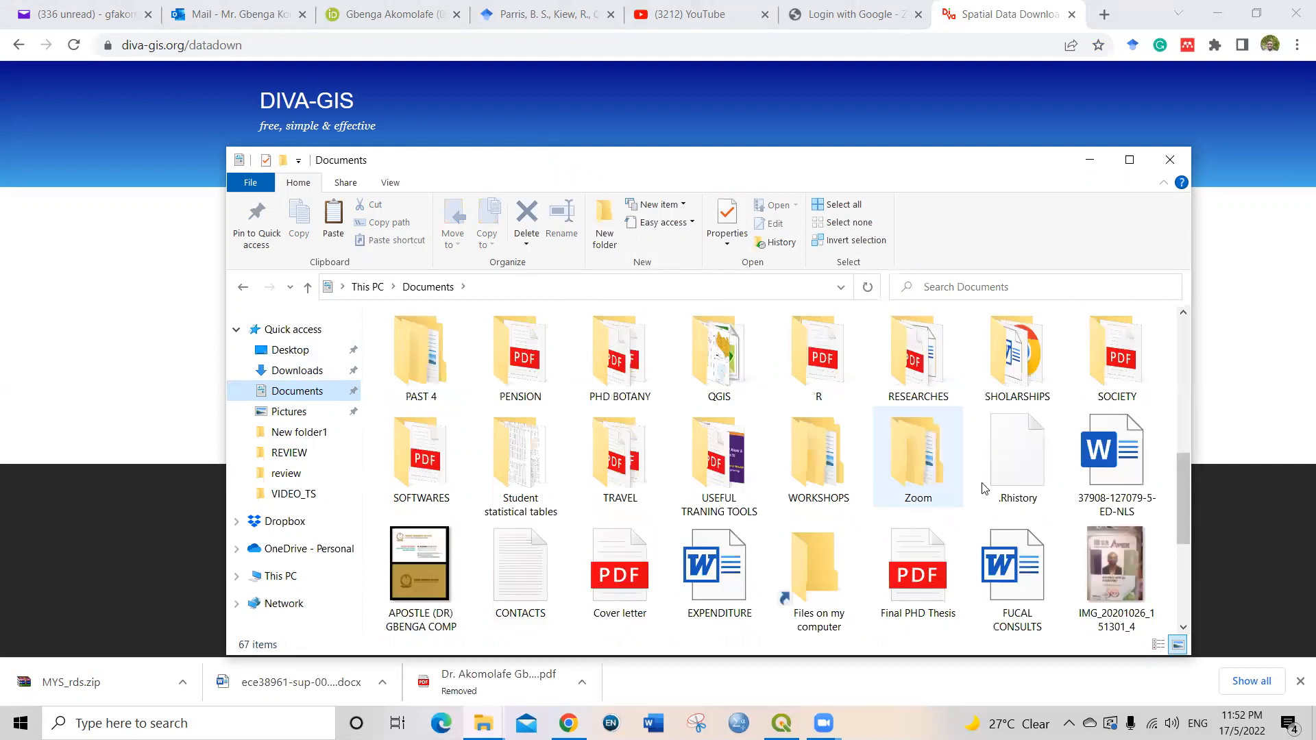
pyautogui.doubleClick(731, 392)
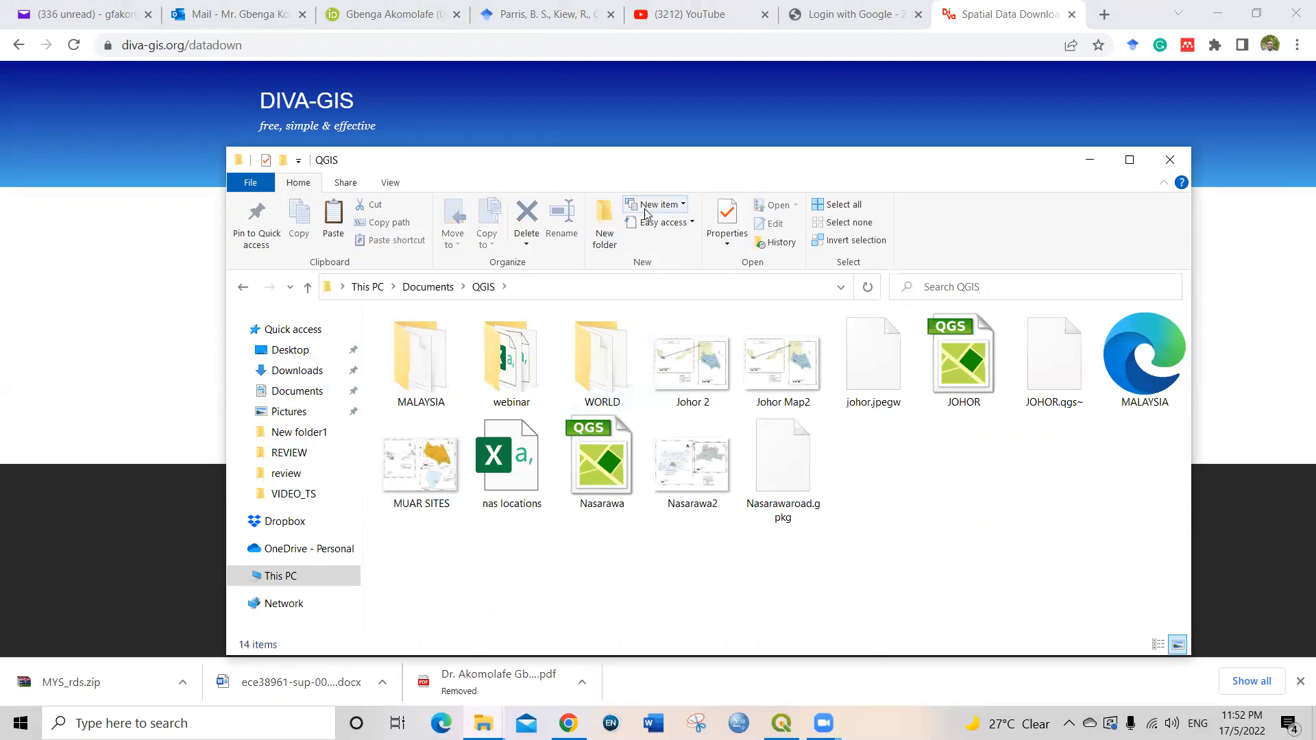
pyautogui.click(604, 223)
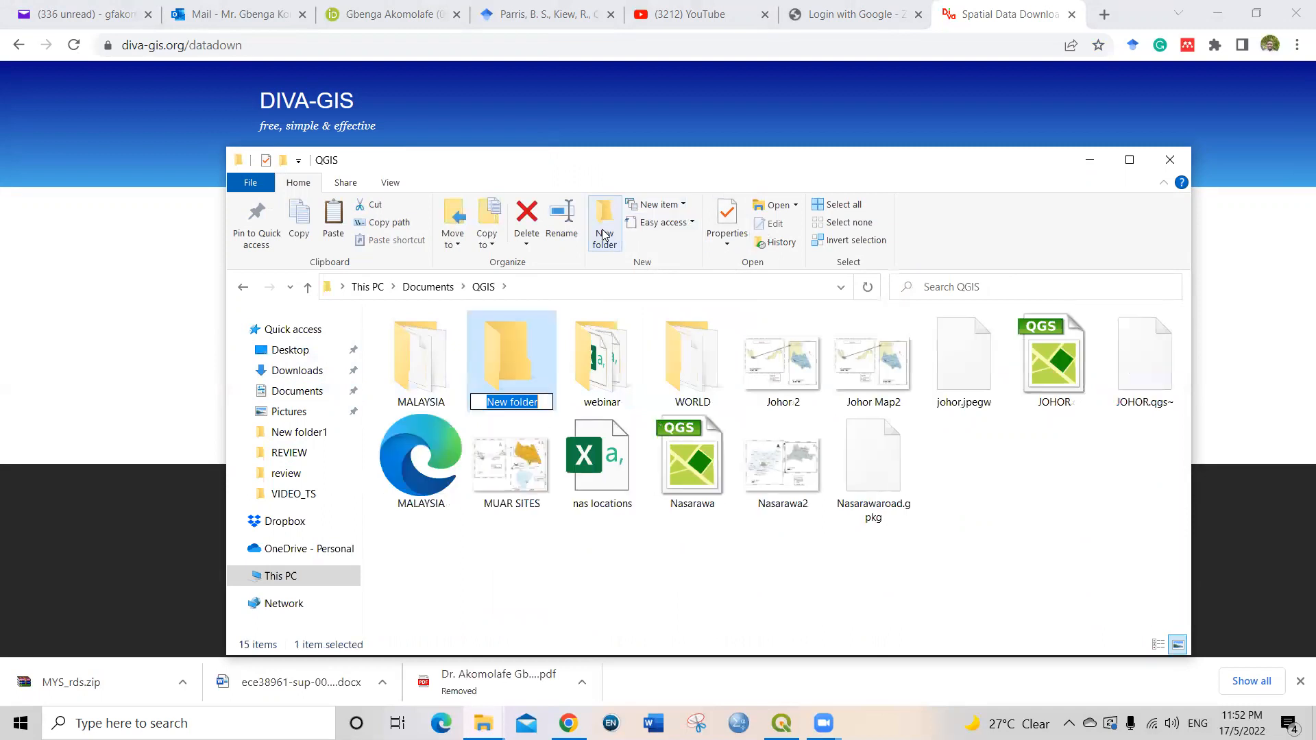
pyautogui.click(506, 363)
pyautogui.doubleClick(506, 363)
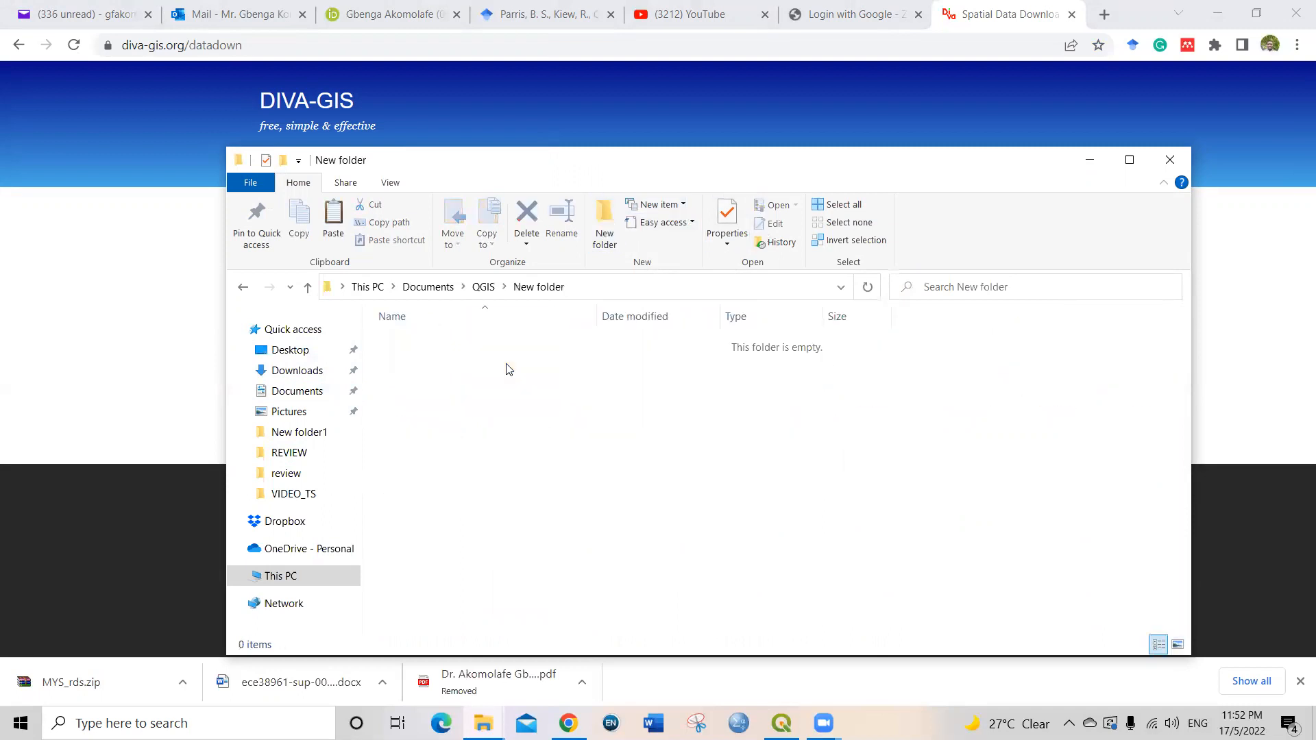
pyautogui.hotkey('ctrl', 'v')
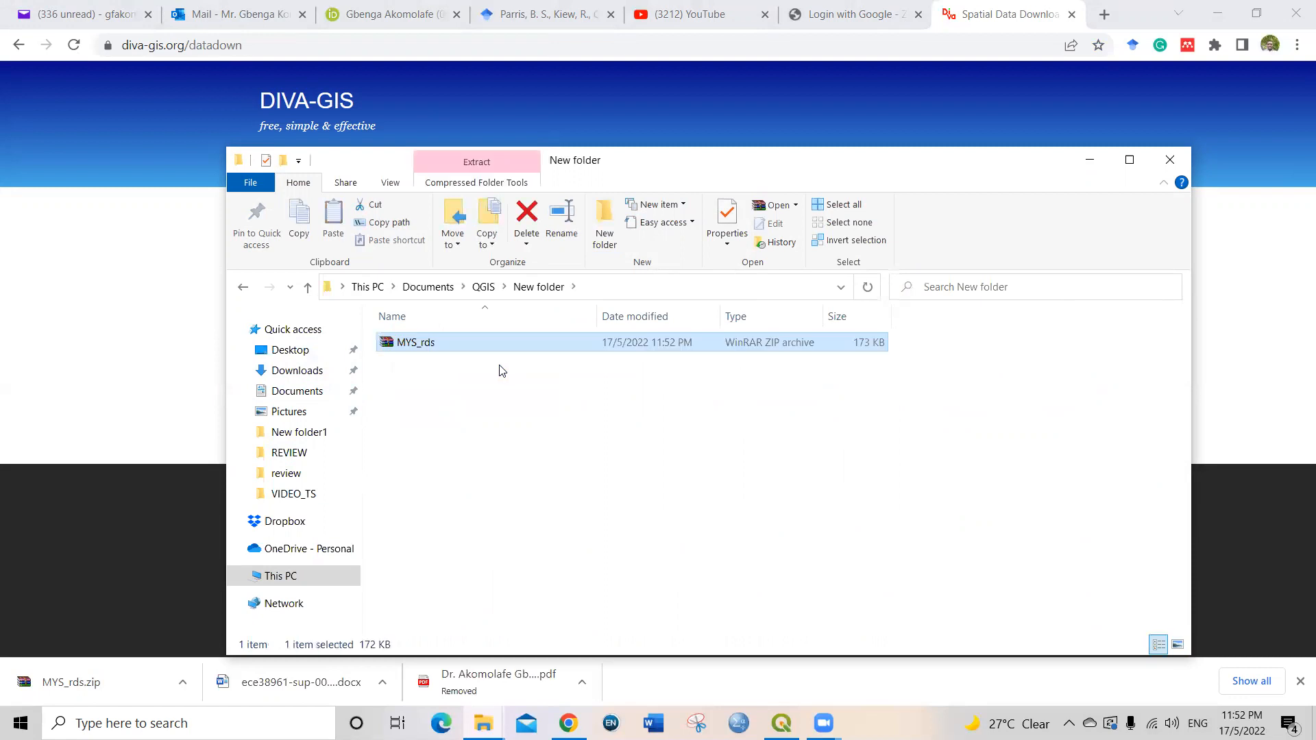
# Step: Extract the contents of the MYS_rds archive directly into the current folder
pyautogui.rightClick(419, 346)
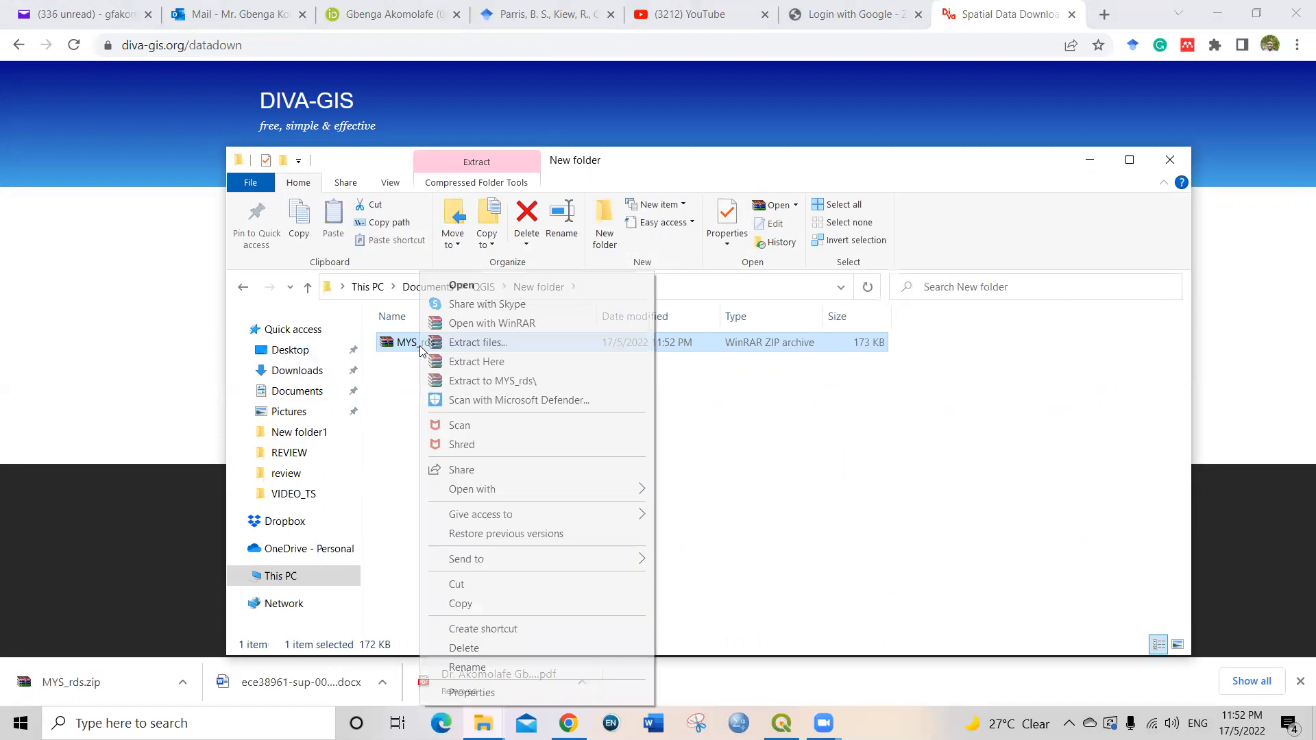
pyautogui.click(483, 362)
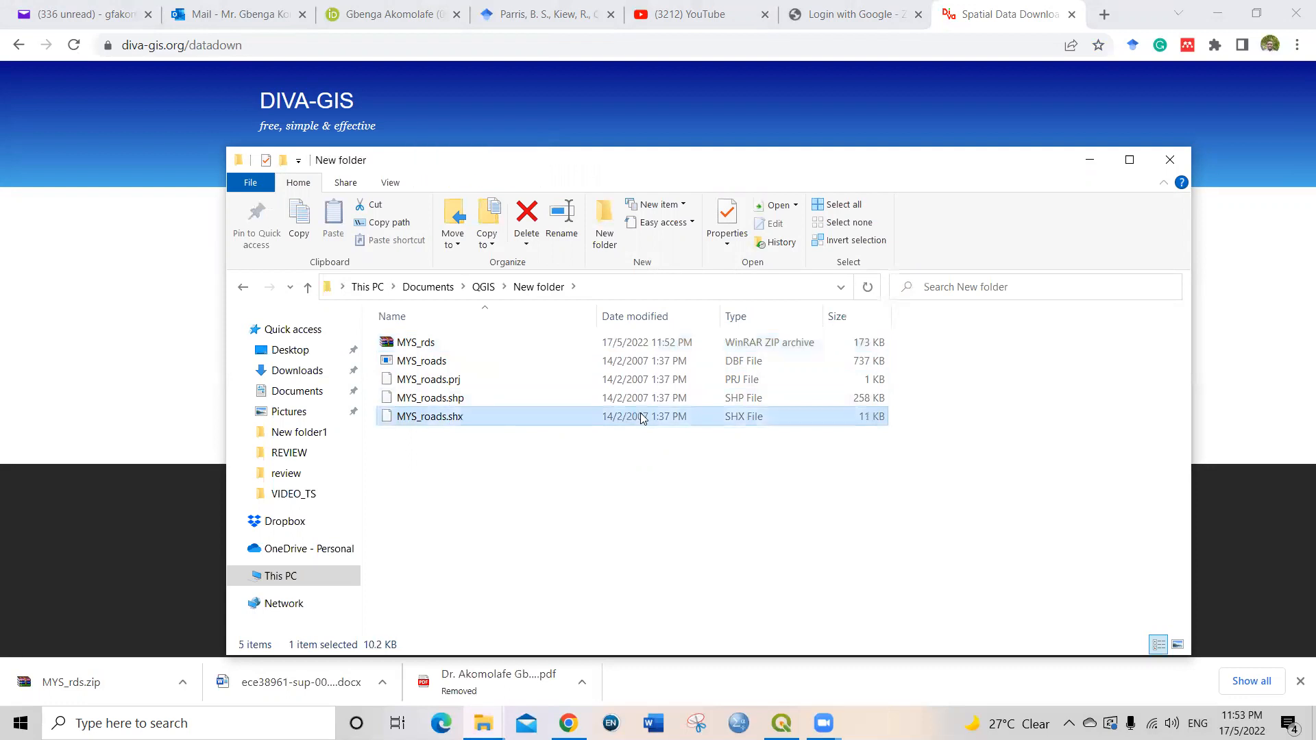
pyautogui.click(636, 485)
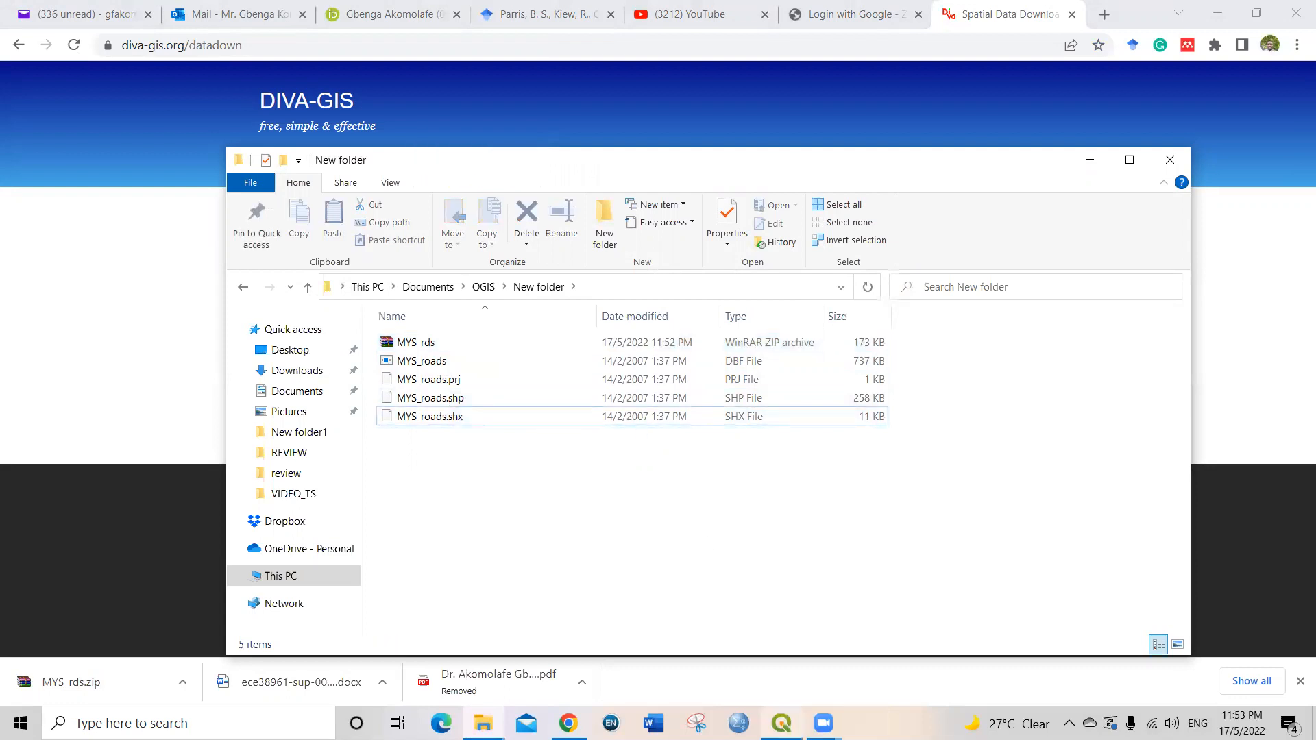
# Step: Switch to QGIS and open the existing Johor project from the Documents > QGIS > webinar > Johor2 folder
pyautogui.click(1091, 162)
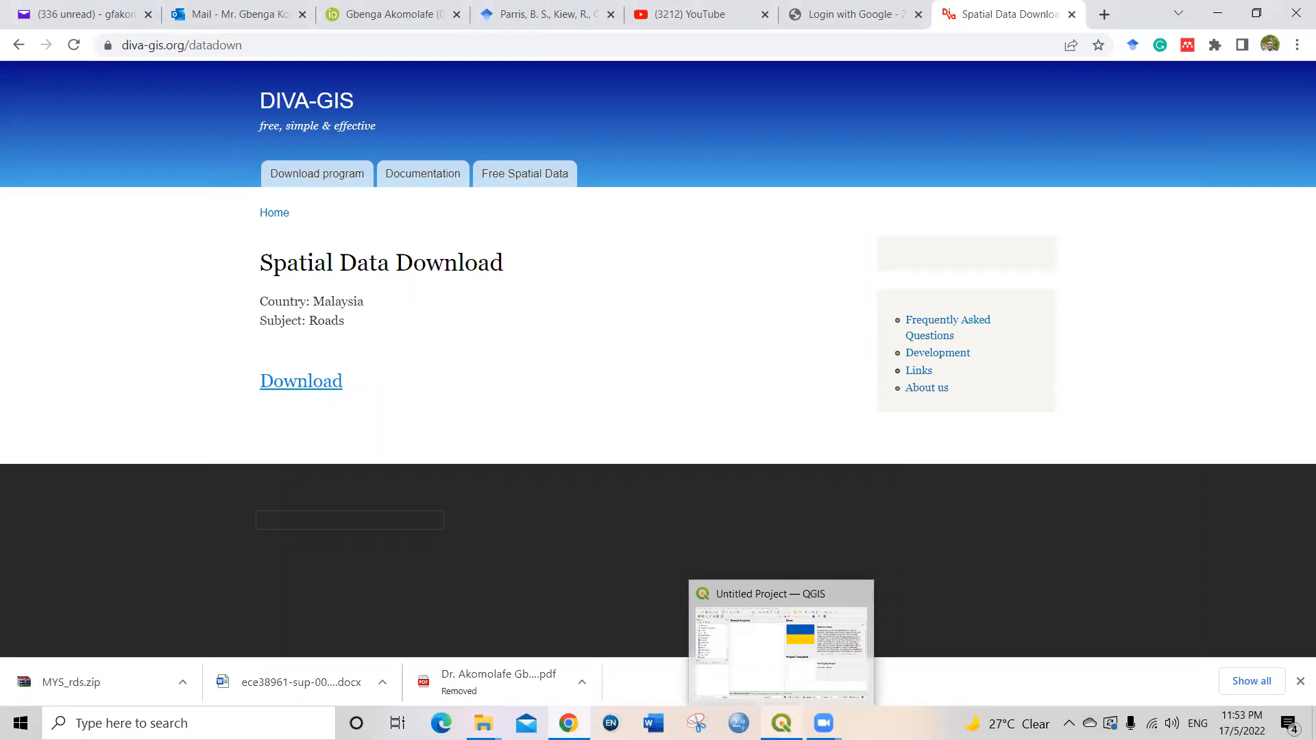
pyautogui.click(781, 723)
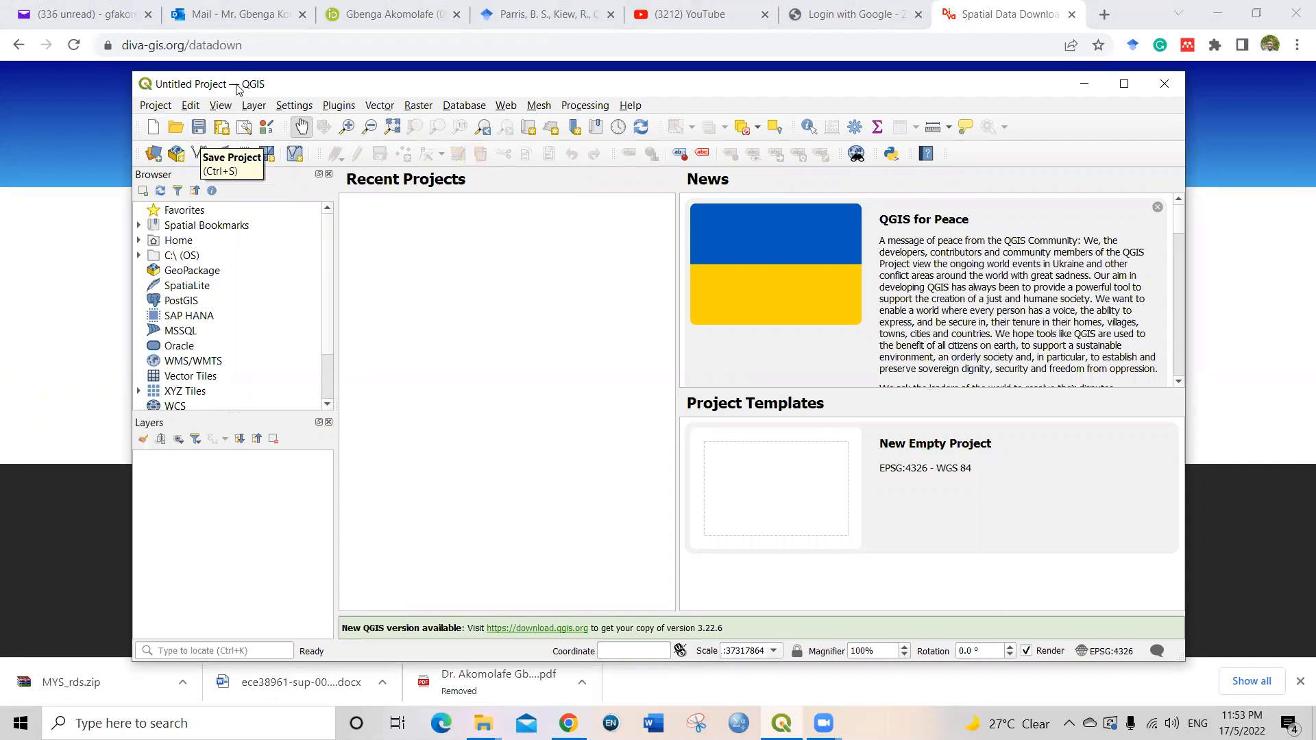
pyautogui.click(152, 107)
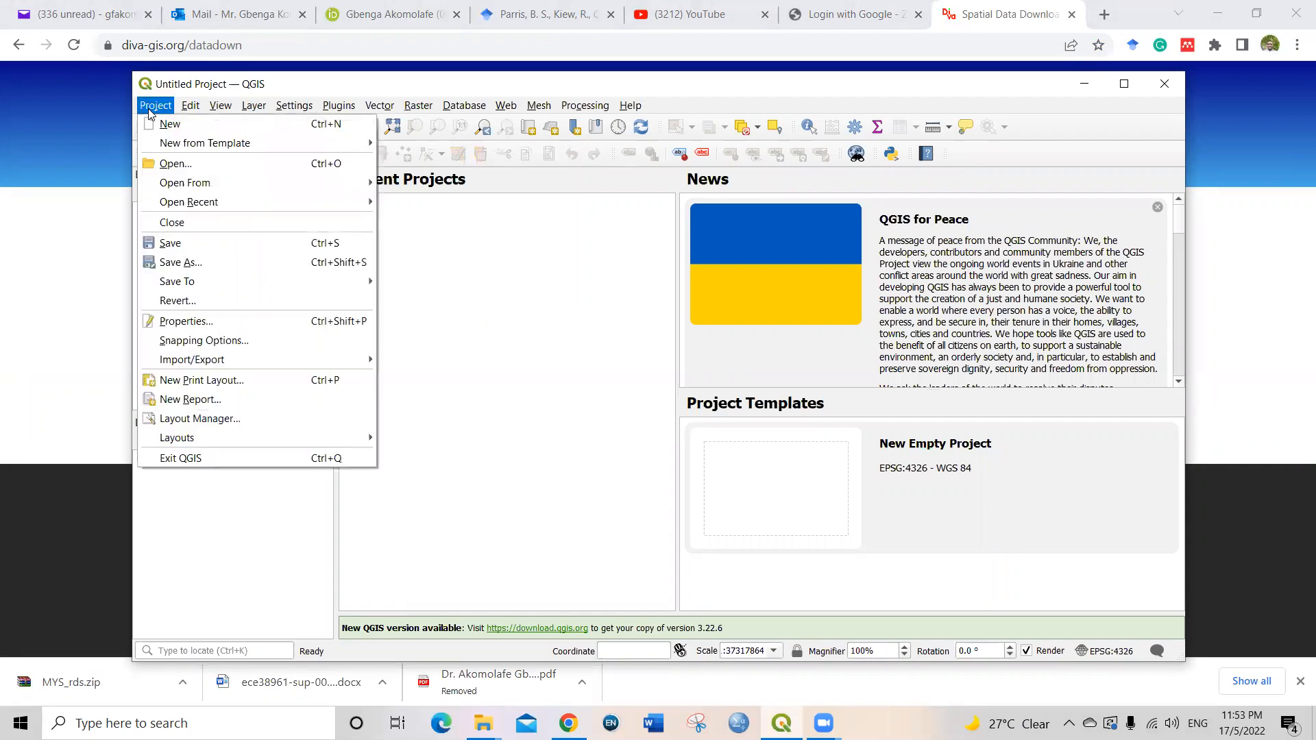
pyautogui.click(216, 169)
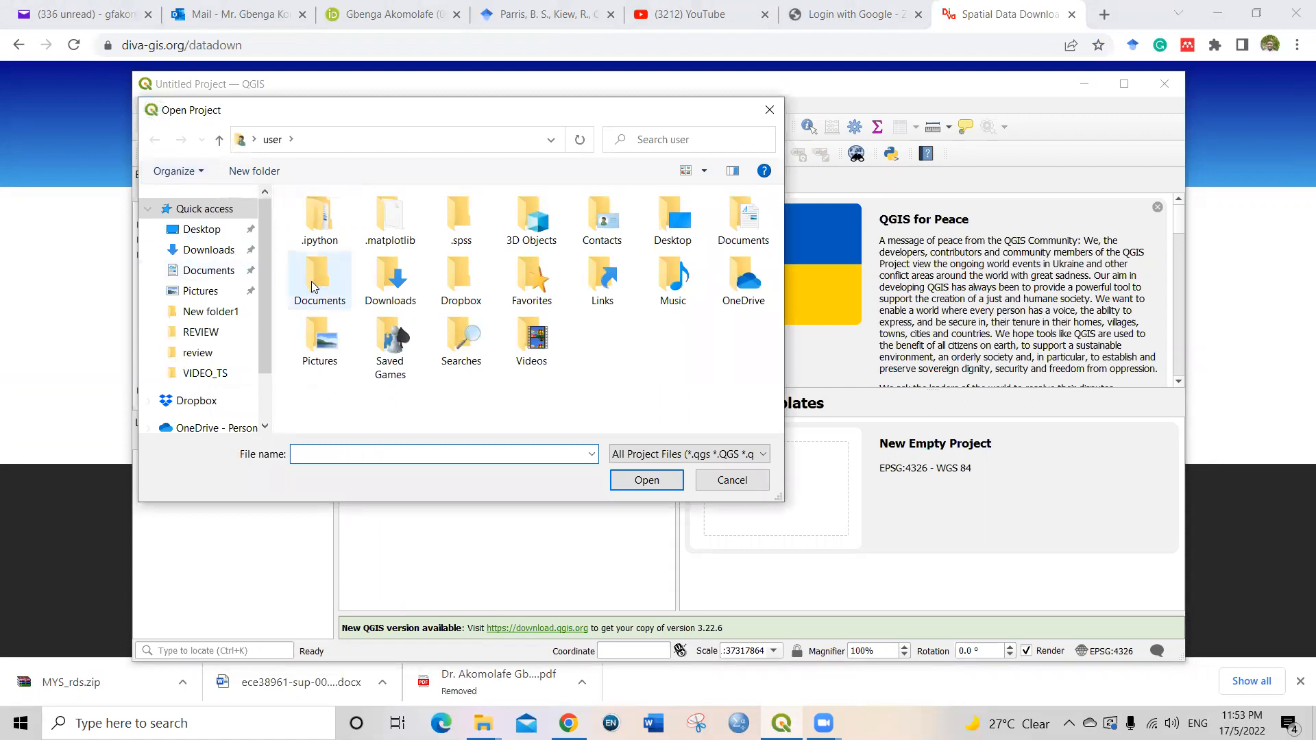
pyautogui.click(208, 271)
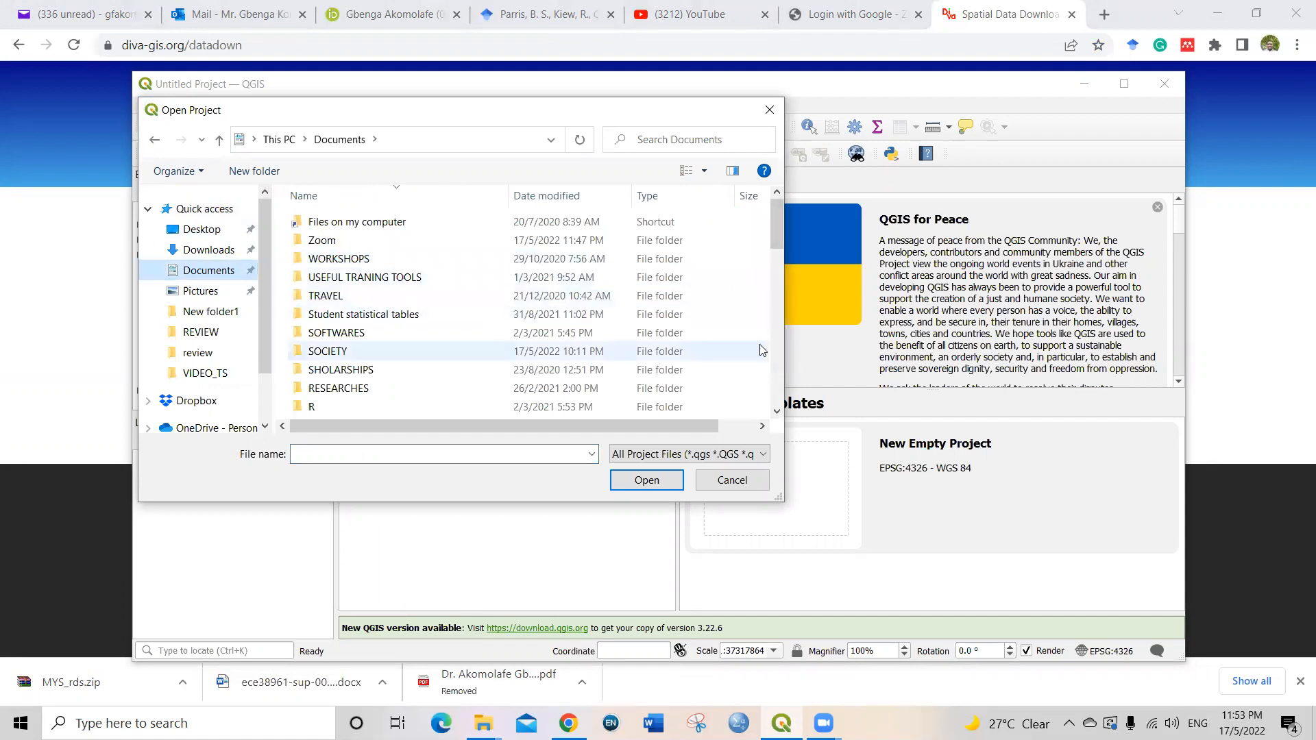
pyautogui.scroll(-4, 780, 350)
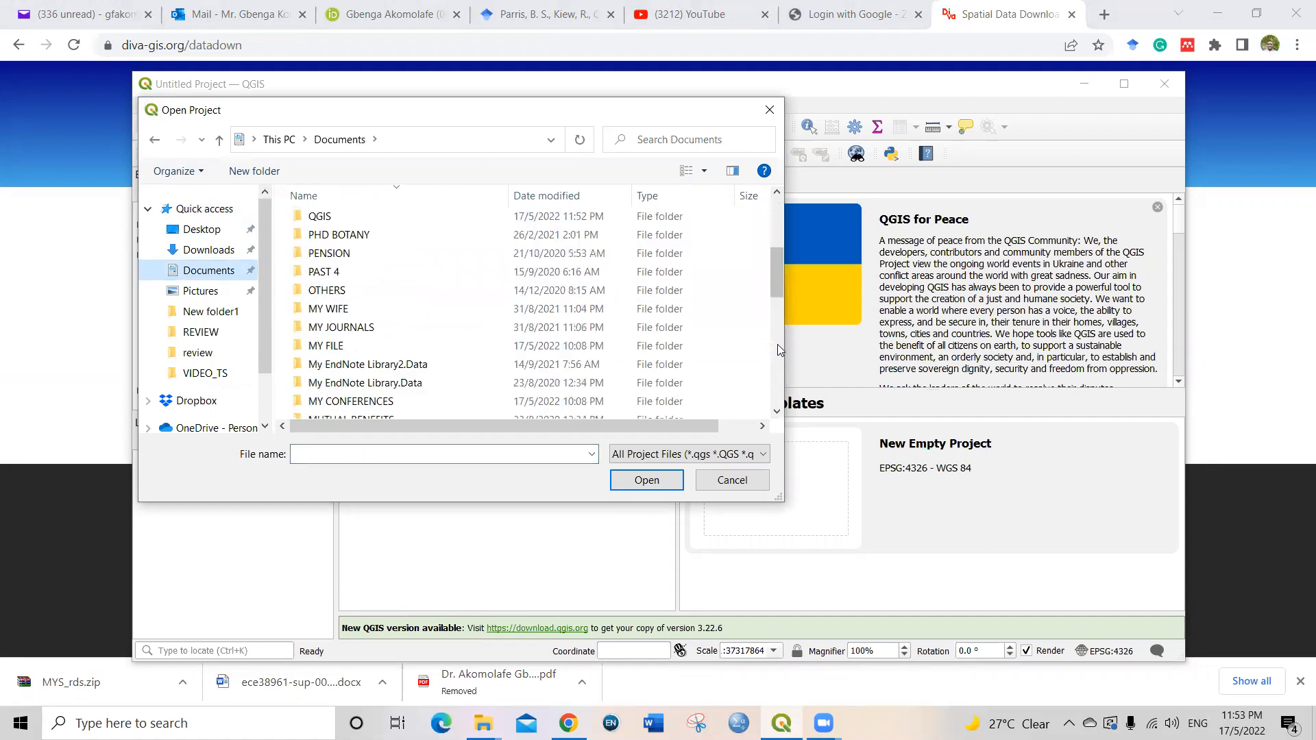
pyautogui.doubleClick(361, 218)
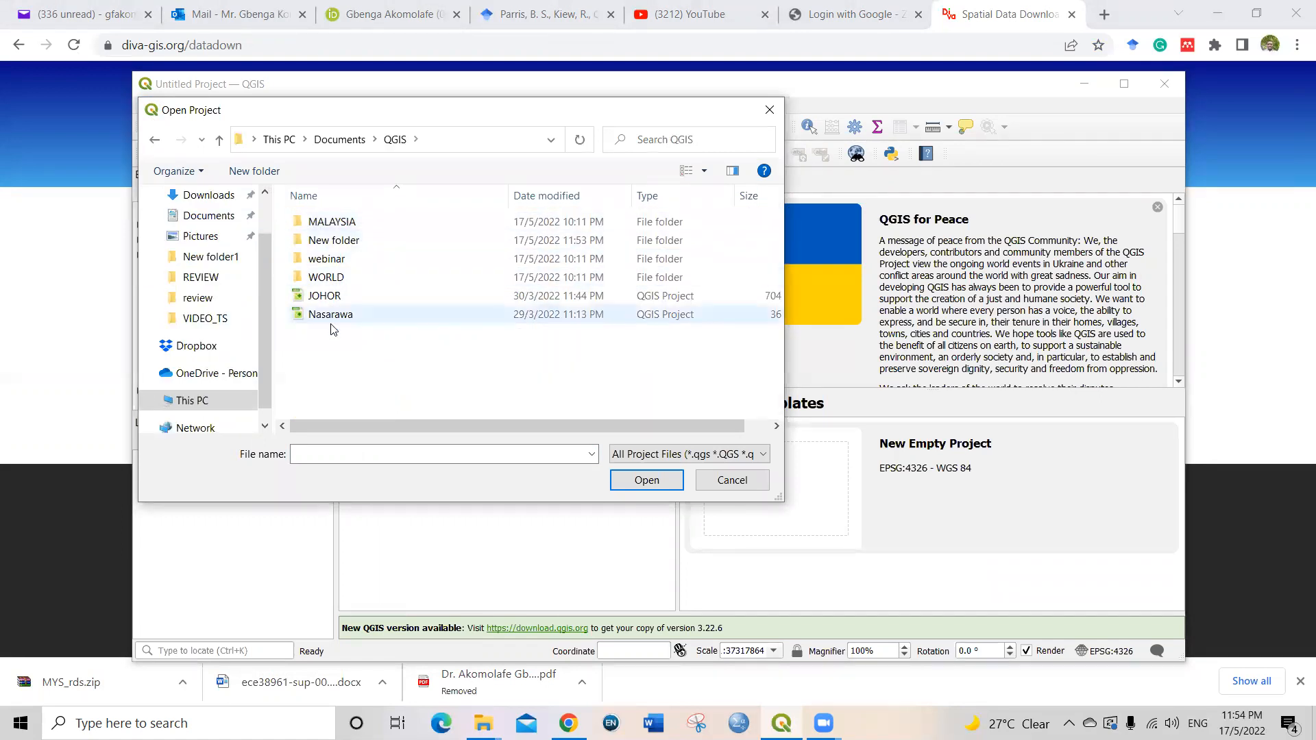
pyautogui.doubleClick(325, 259)
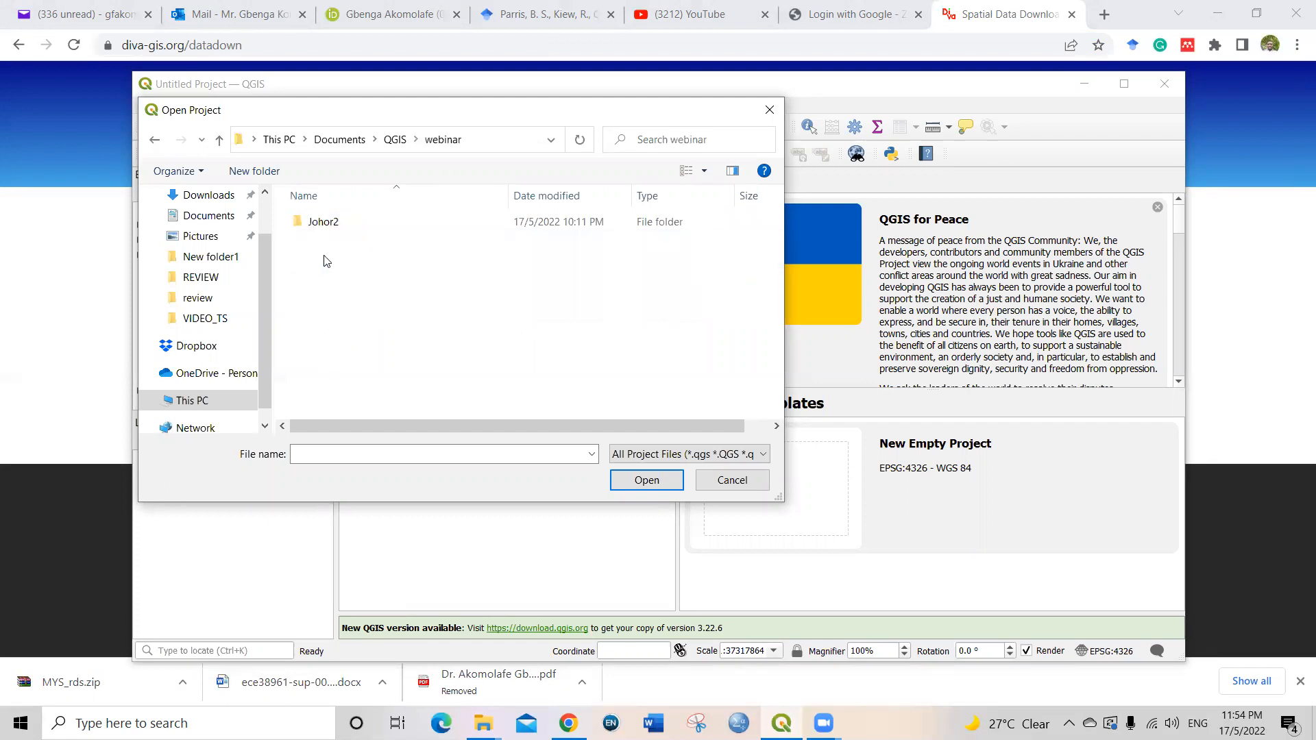
pyautogui.doubleClick(302, 223)
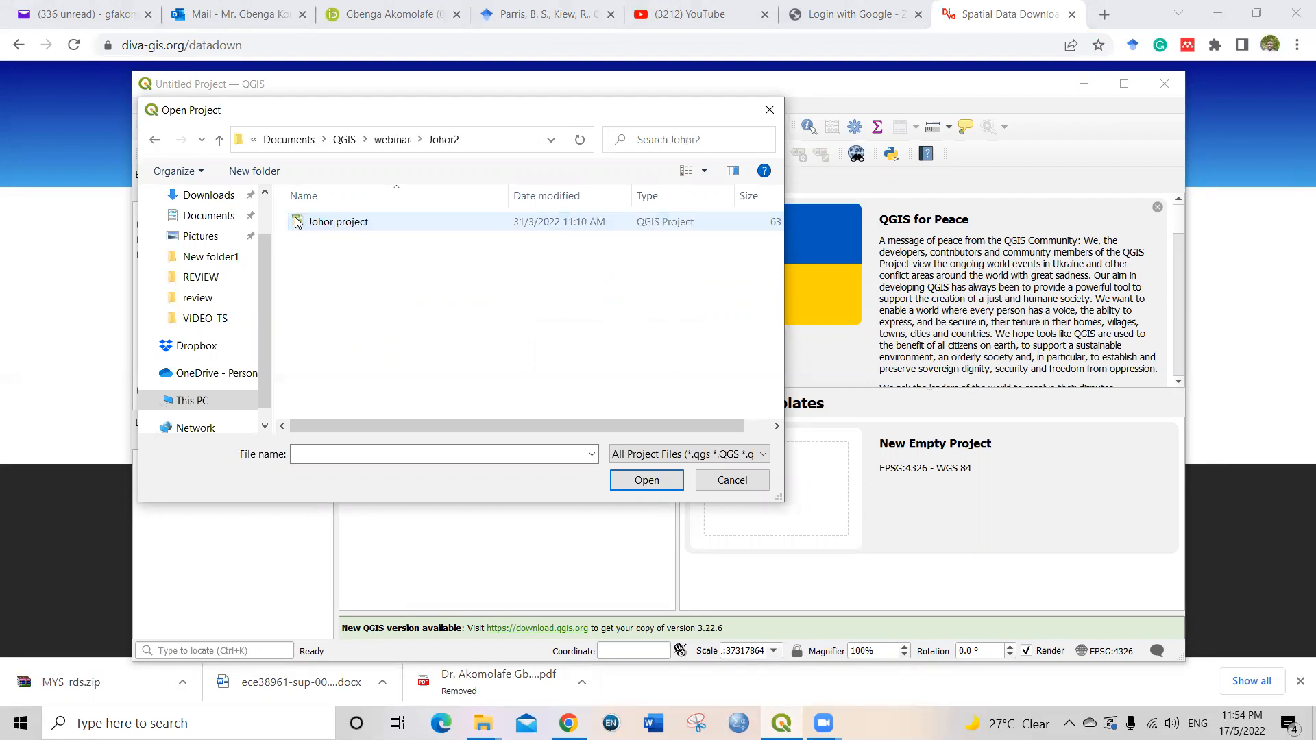
pyautogui.click(329, 224)
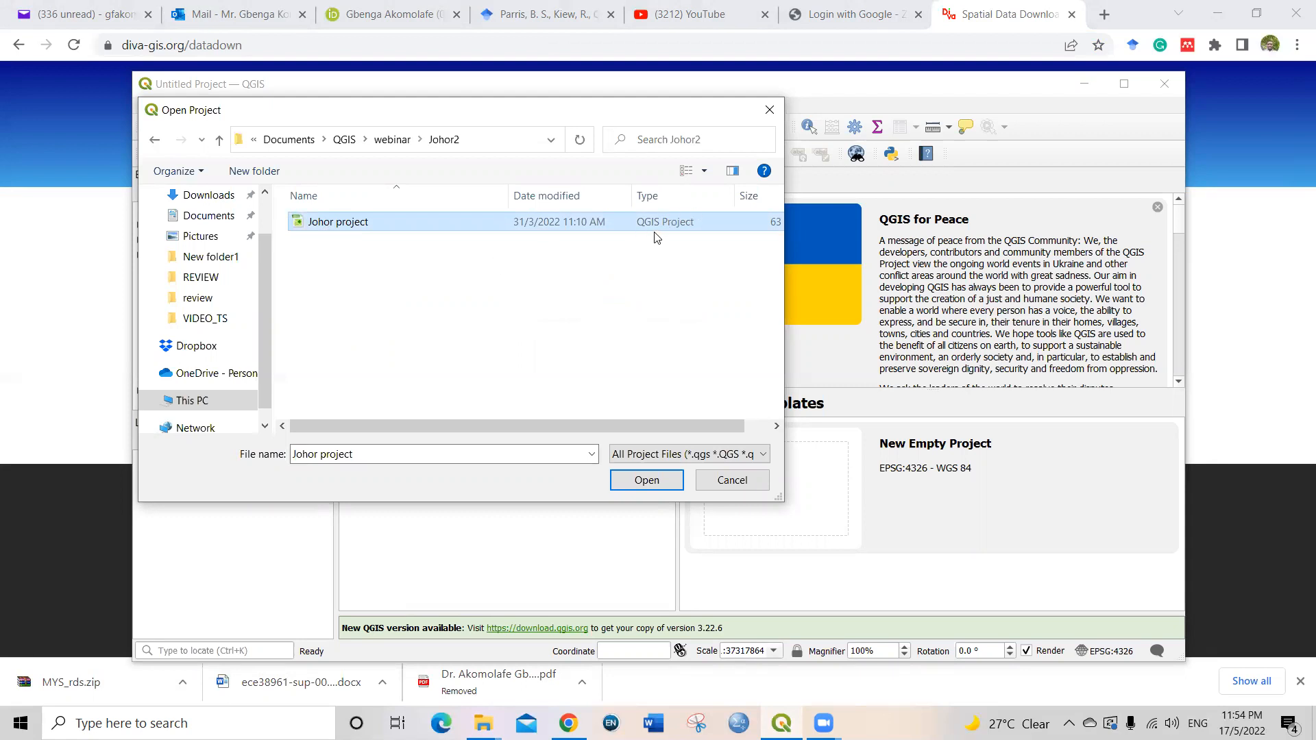
pyautogui.click(631, 481)
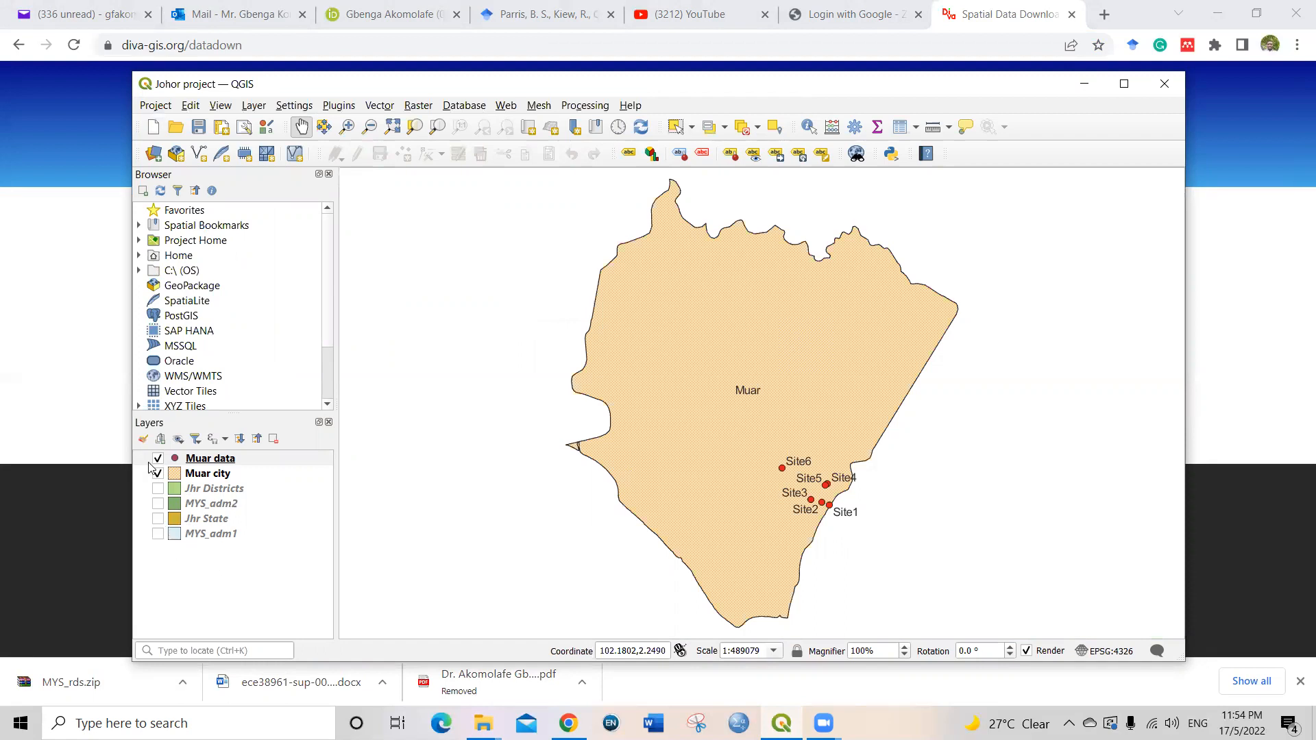
# Step: Make the MYS_adm1 layer visible and zoom the map to that layer's extent
pyautogui.rightClick(230, 540)
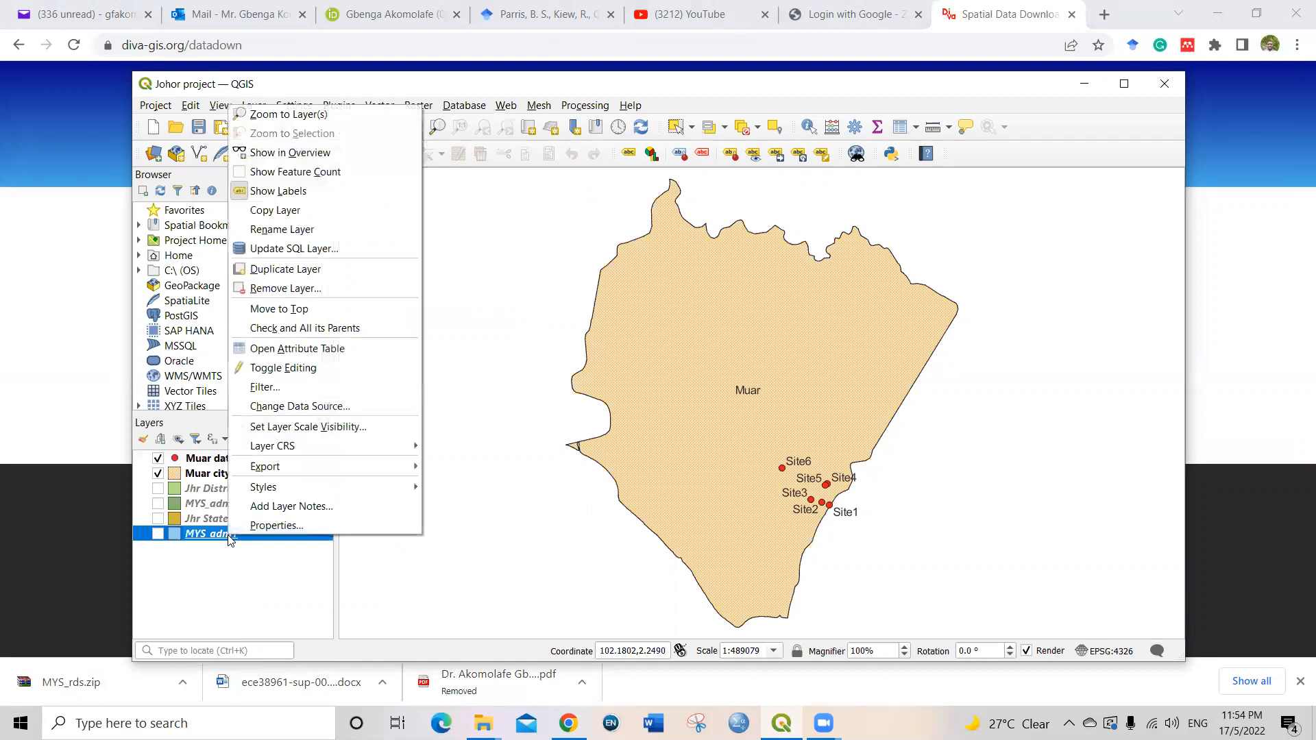
pyautogui.click(198, 559)
pyautogui.click(156, 536)
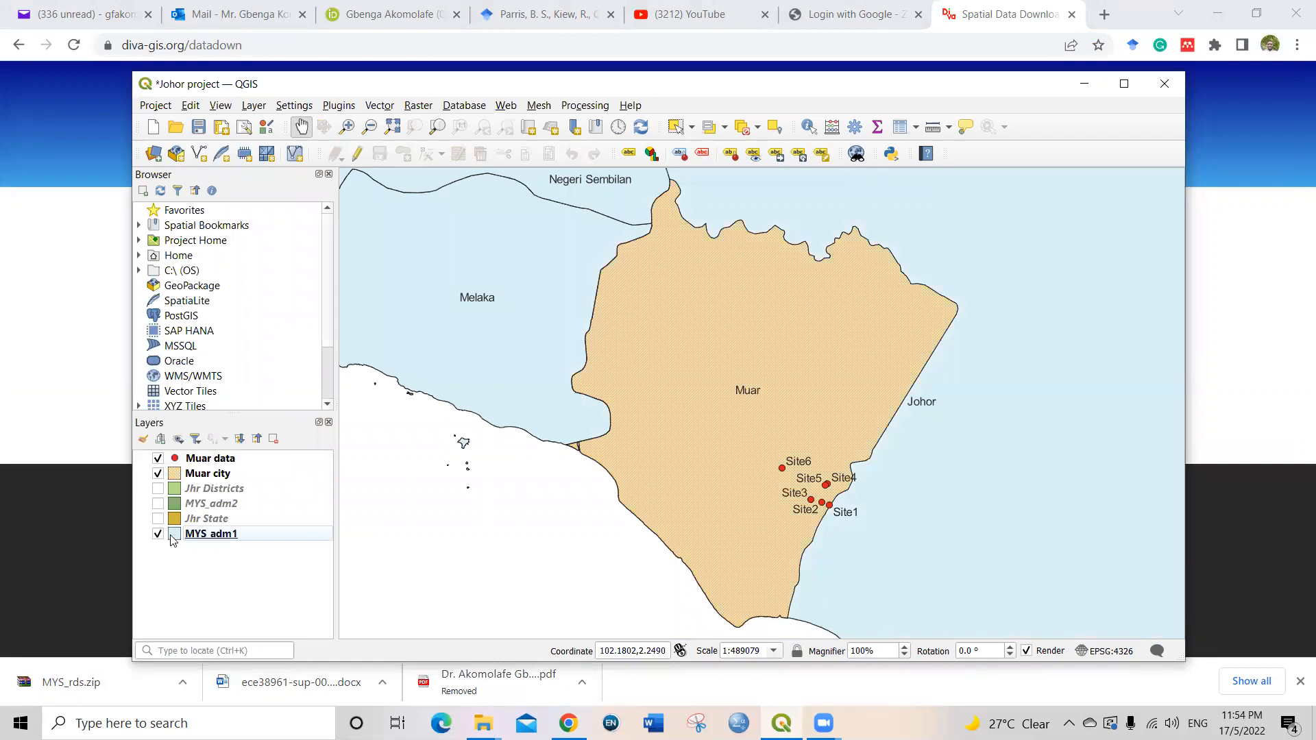
pyautogui.rightClick(210, 537)
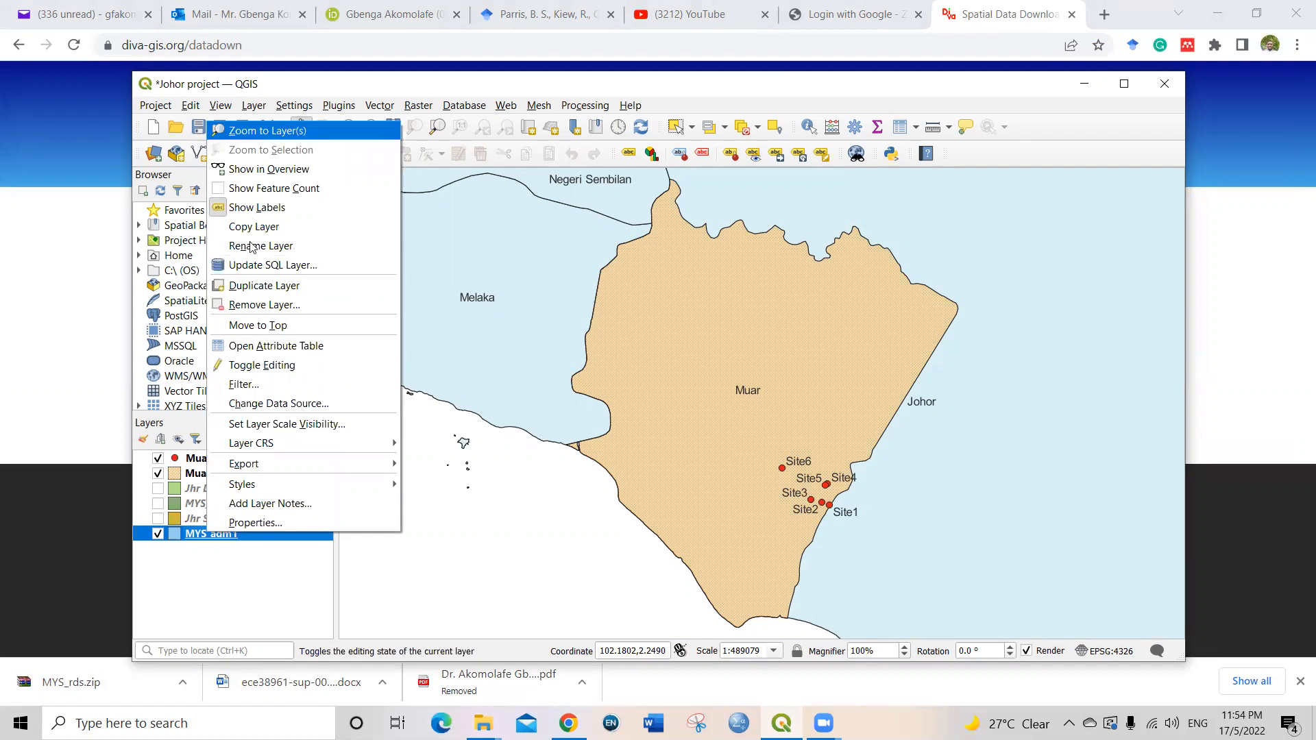
pyautogui.click(281, 132)
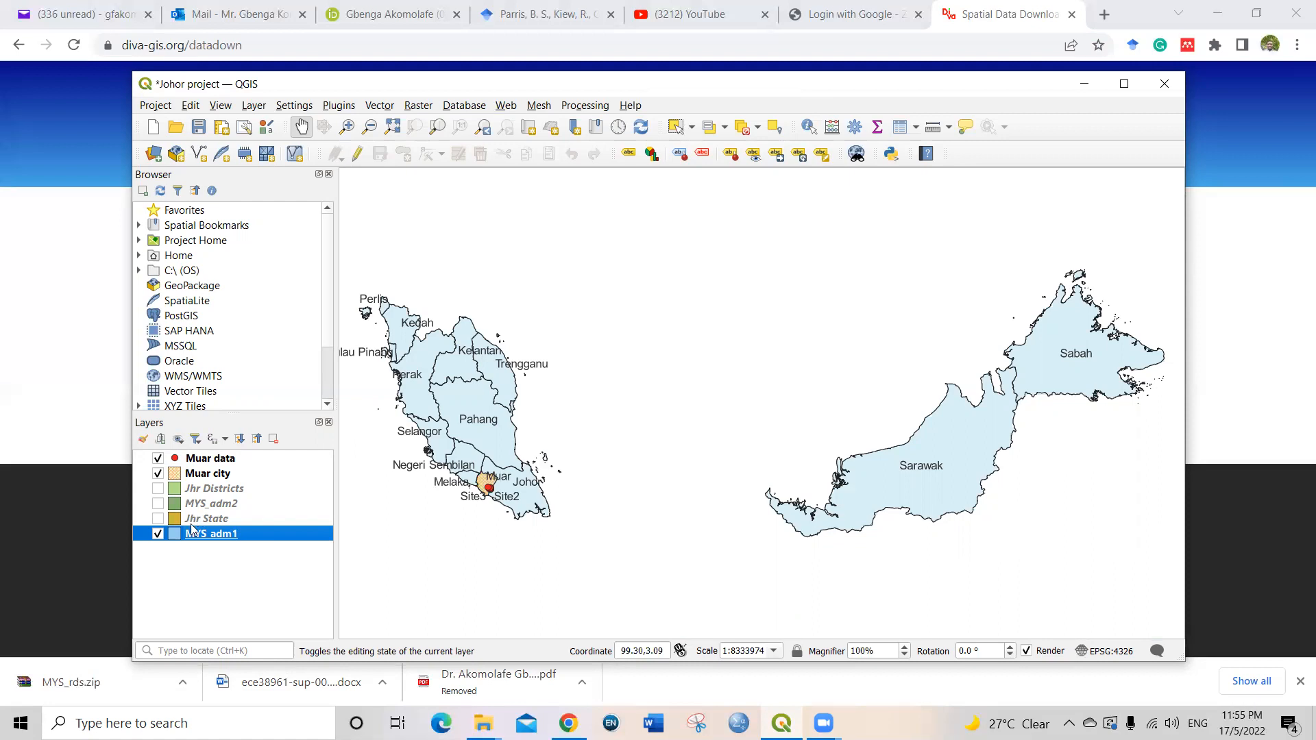
# Step: Add MYS_roads.shp from Documents > QGIS > New folder to the project as a vector layer
pyautogui.click(255, 107)
pyautogui.moveTo(292, 149)
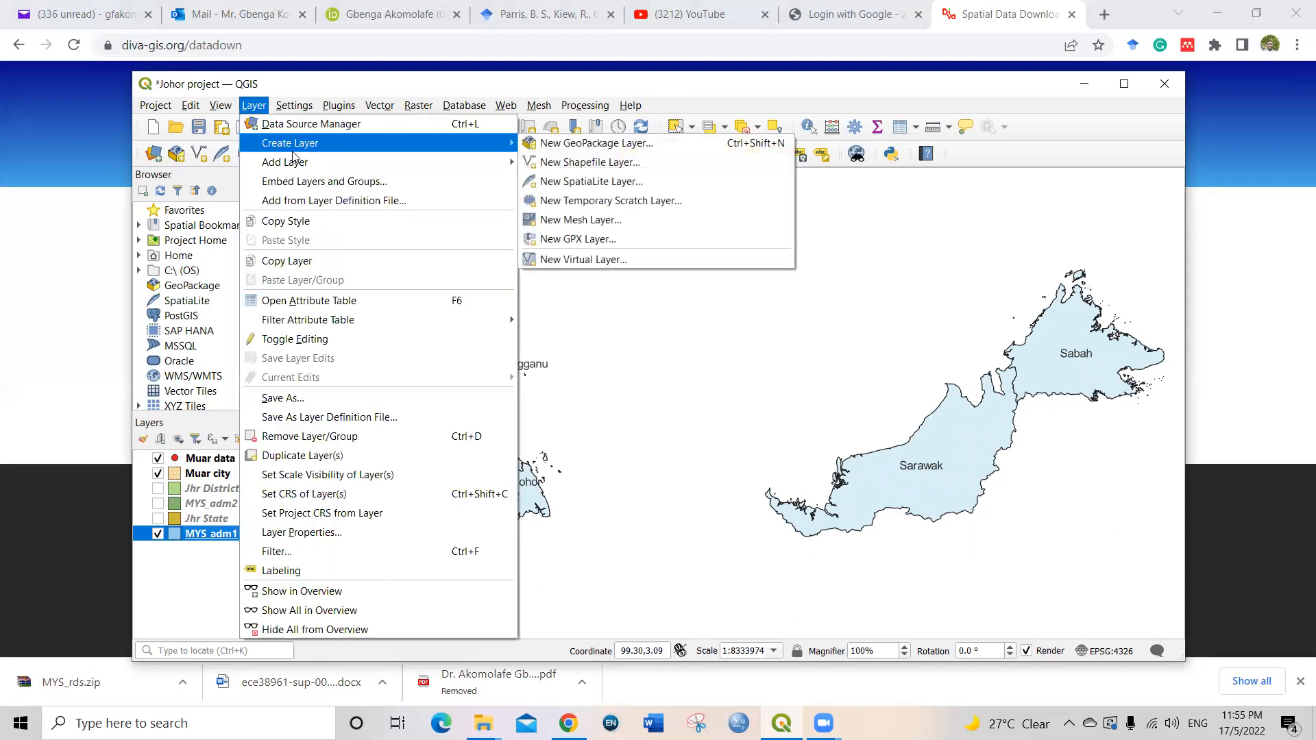
pyautogui.moveTo(451, 160)
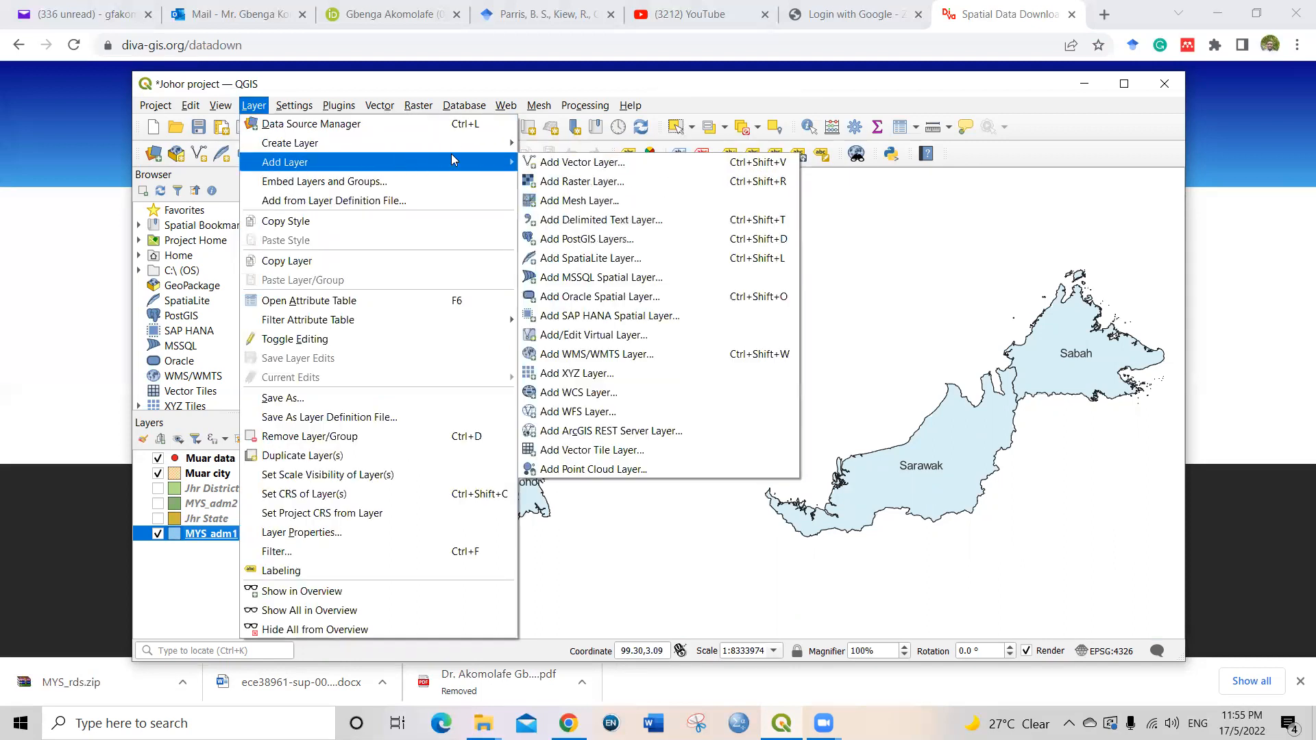
pyautogui.click(588, 164)
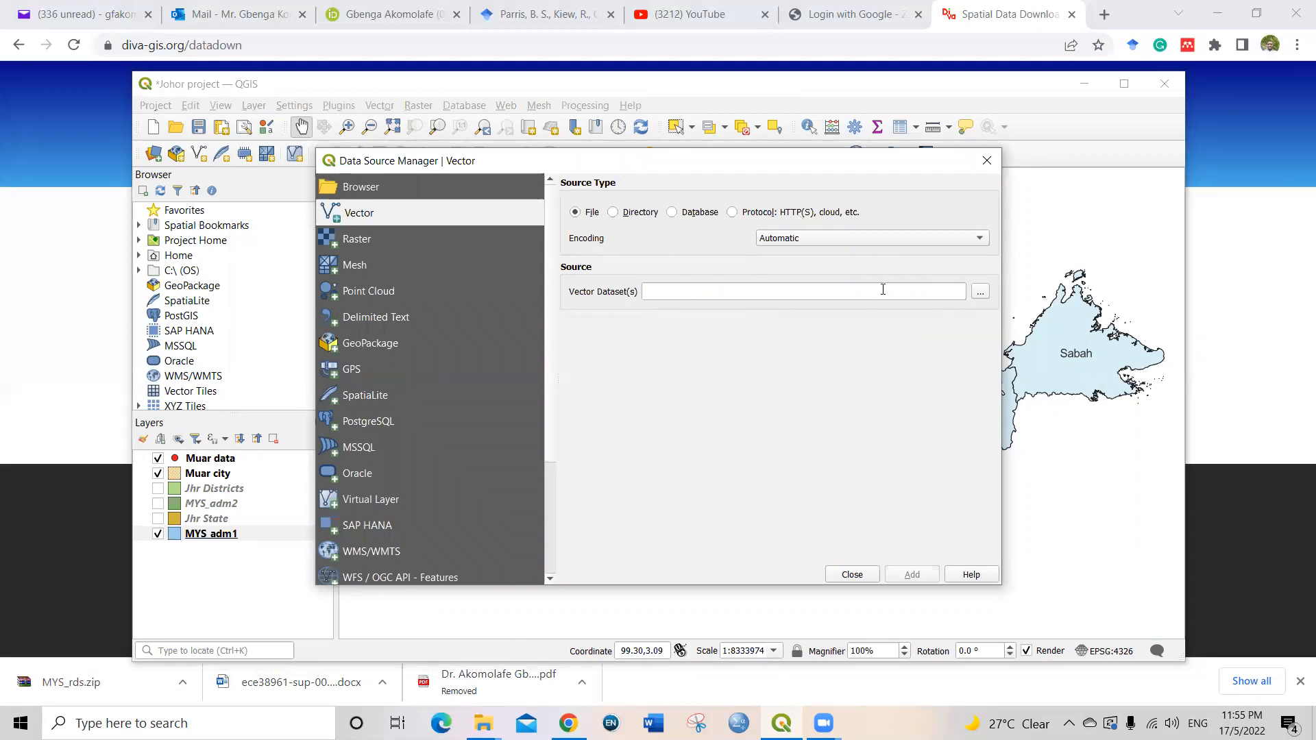
pyautogui.click(980, 291)
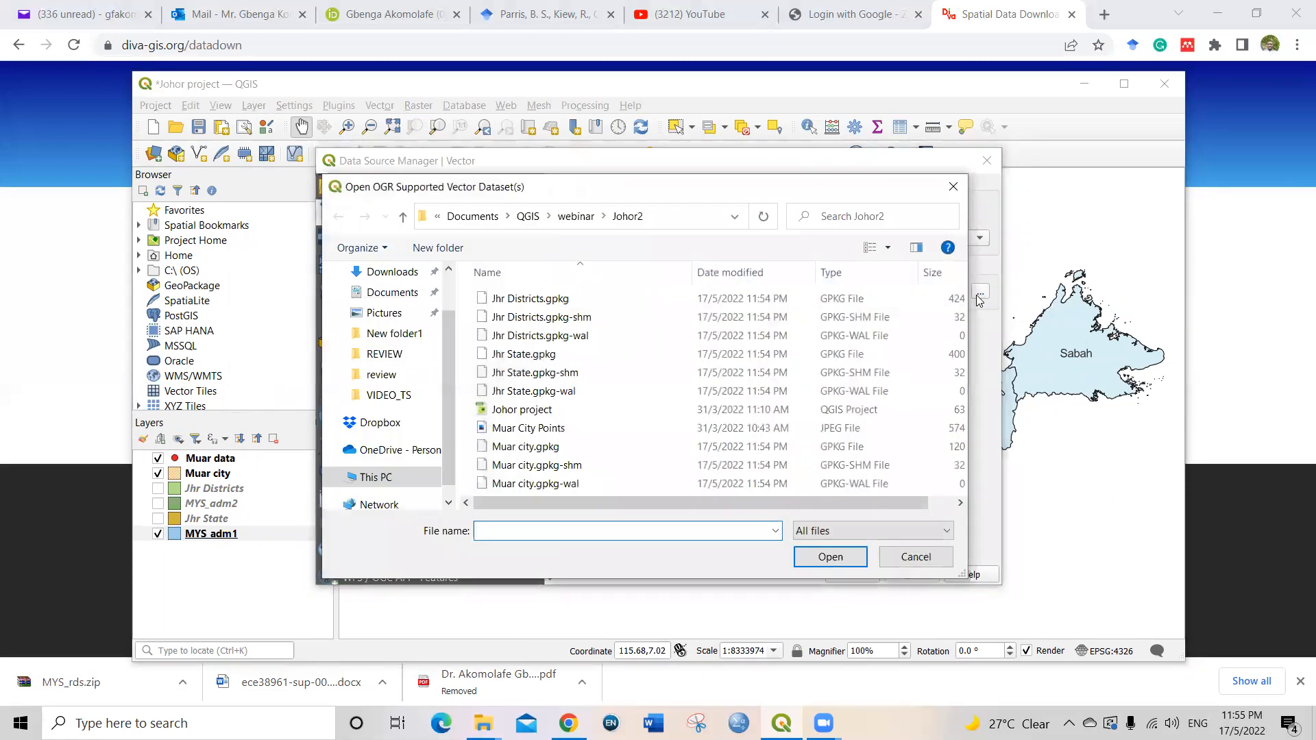
pyautogui.click(529, 217)
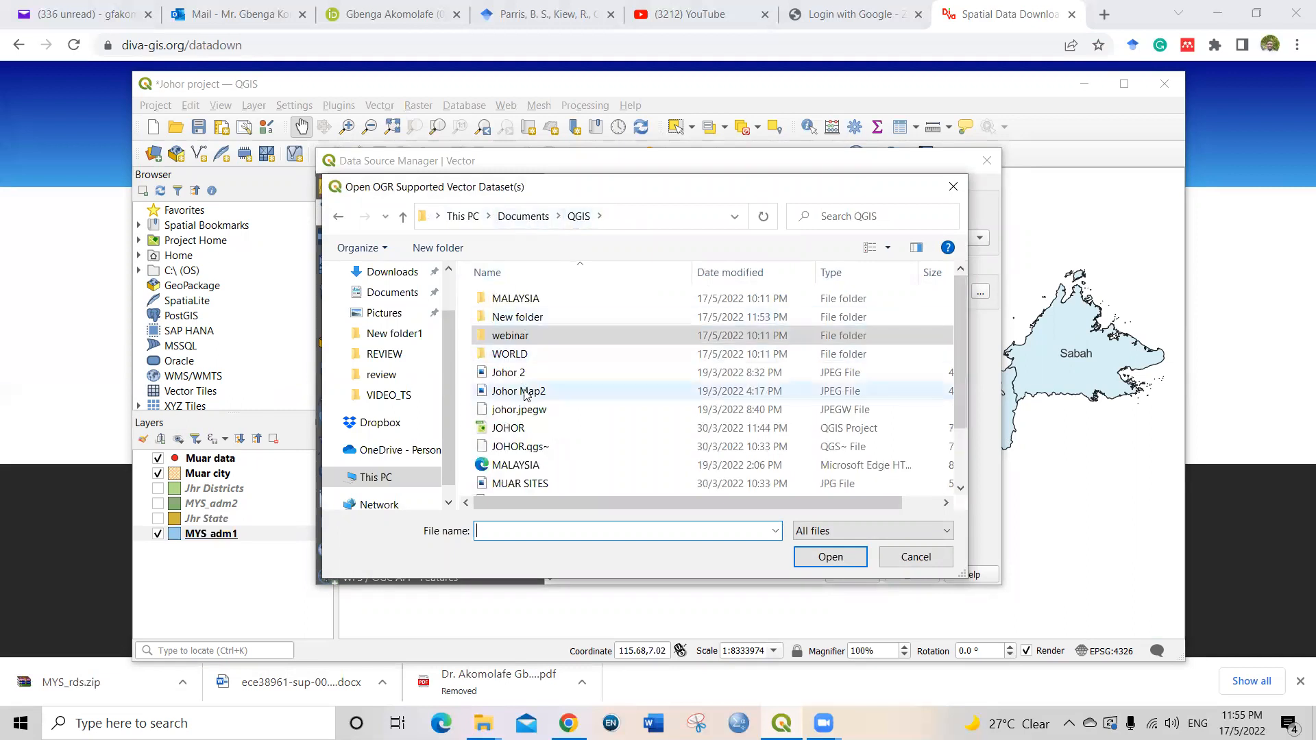
pyautogui.click(522, 320)
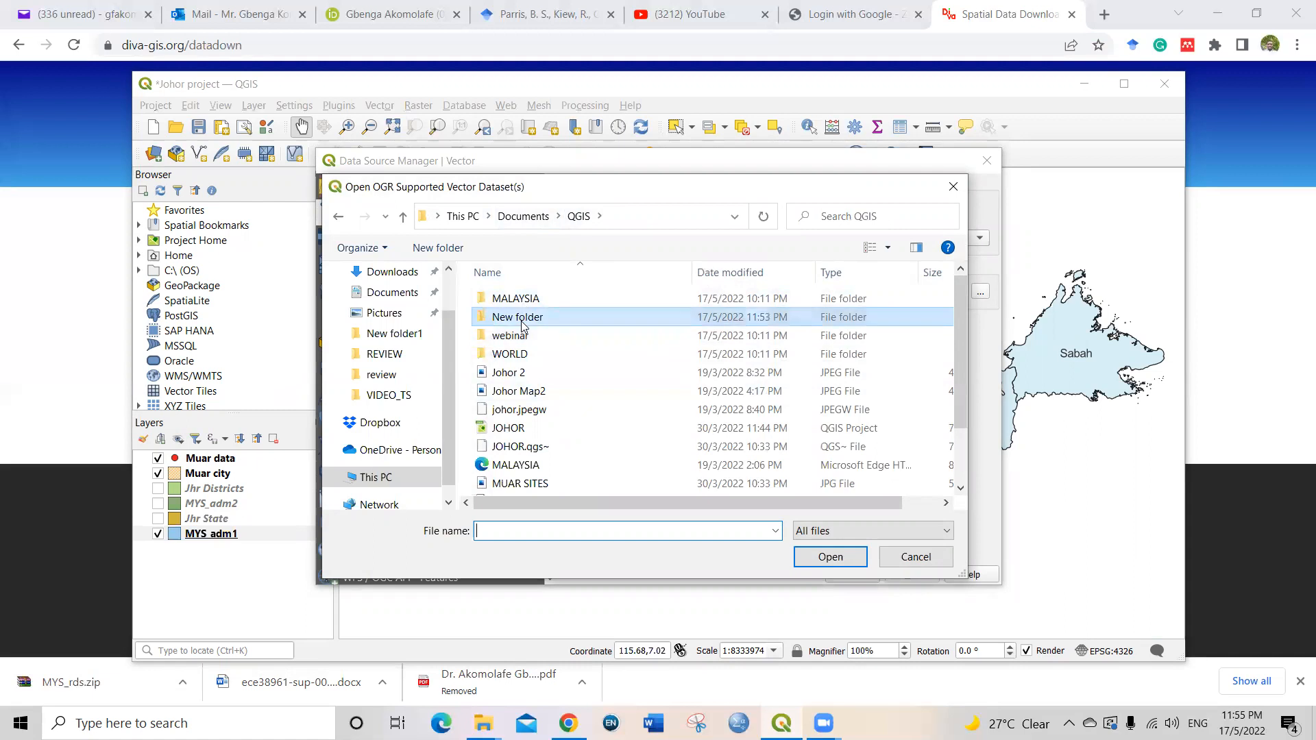
pyautogui.doubleClick(522, 319)
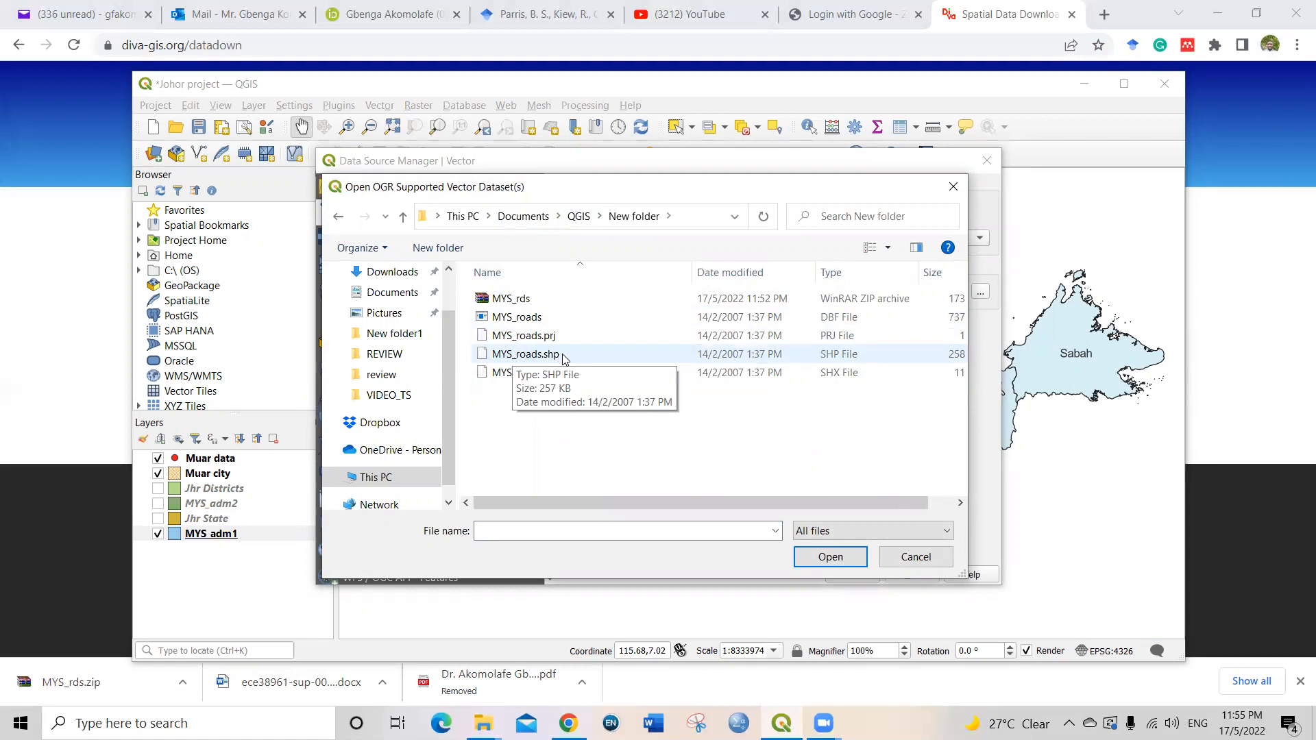
pyautogui.click(537, 357)
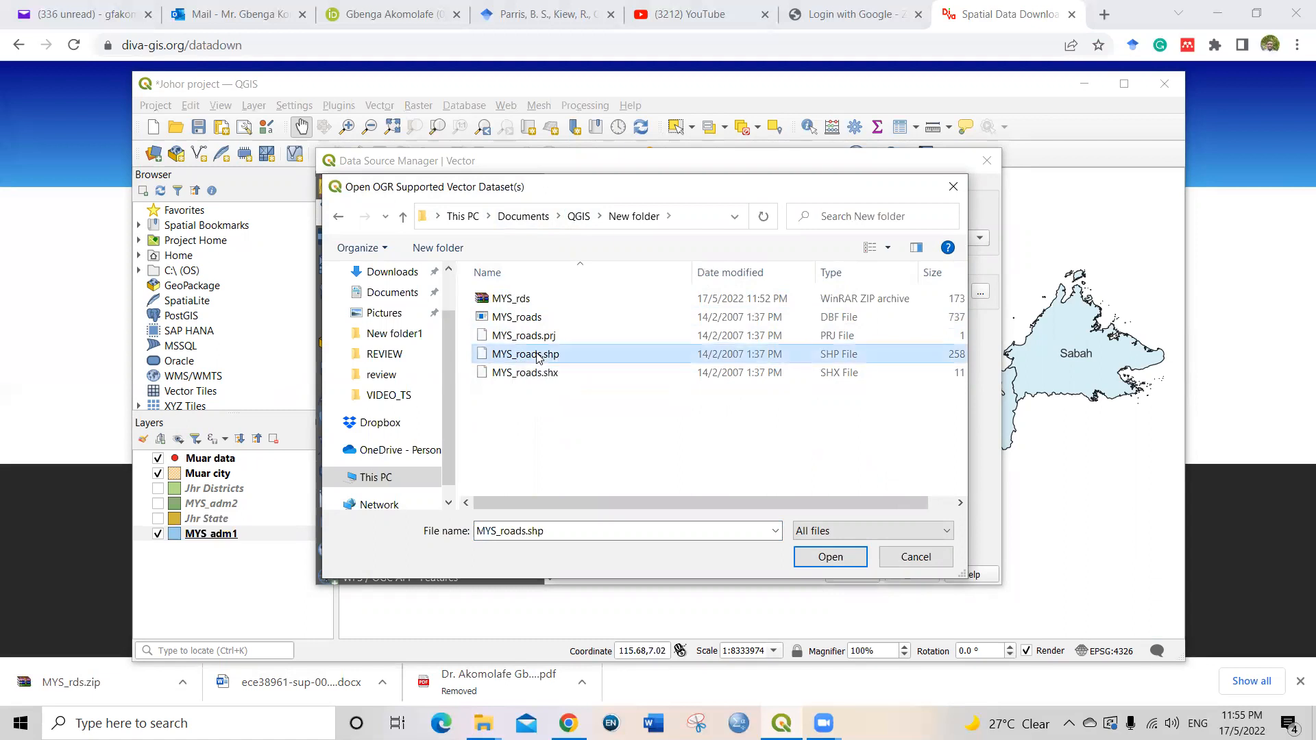
pyautogui.click(814, 558)
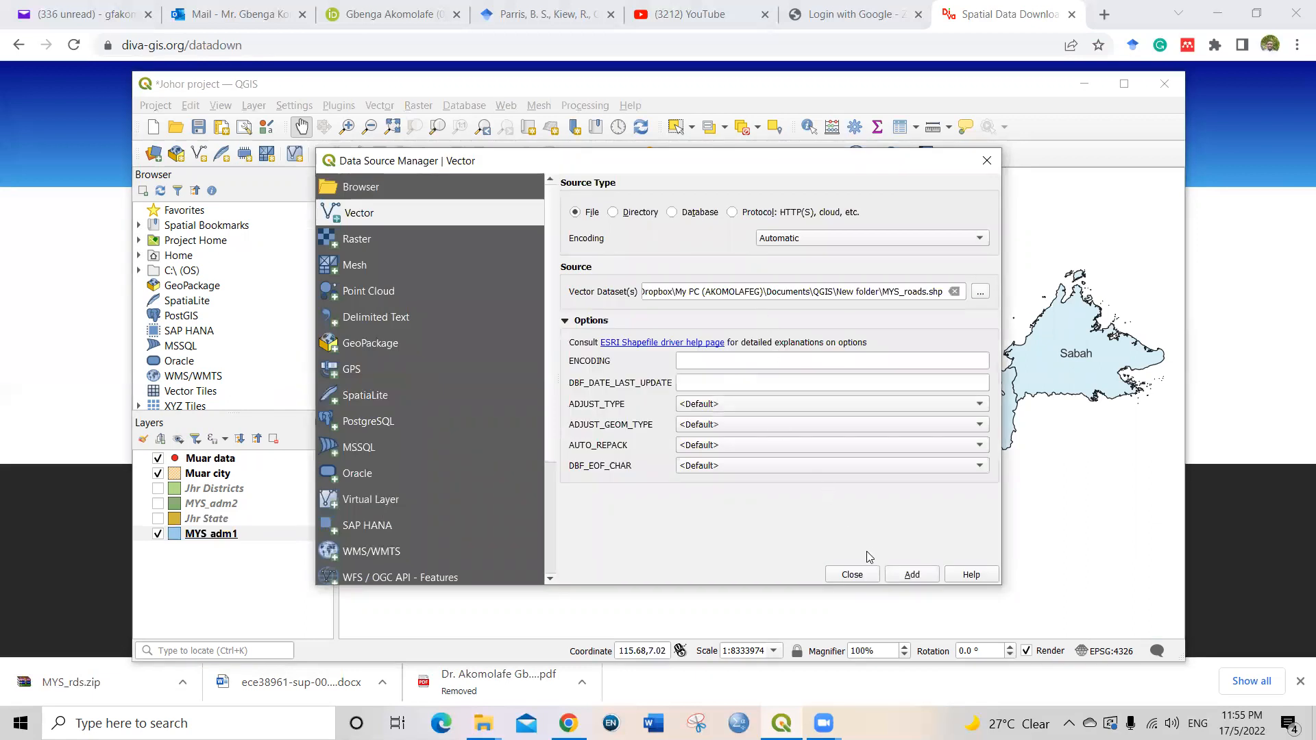
pyautogui.click(902, 574)
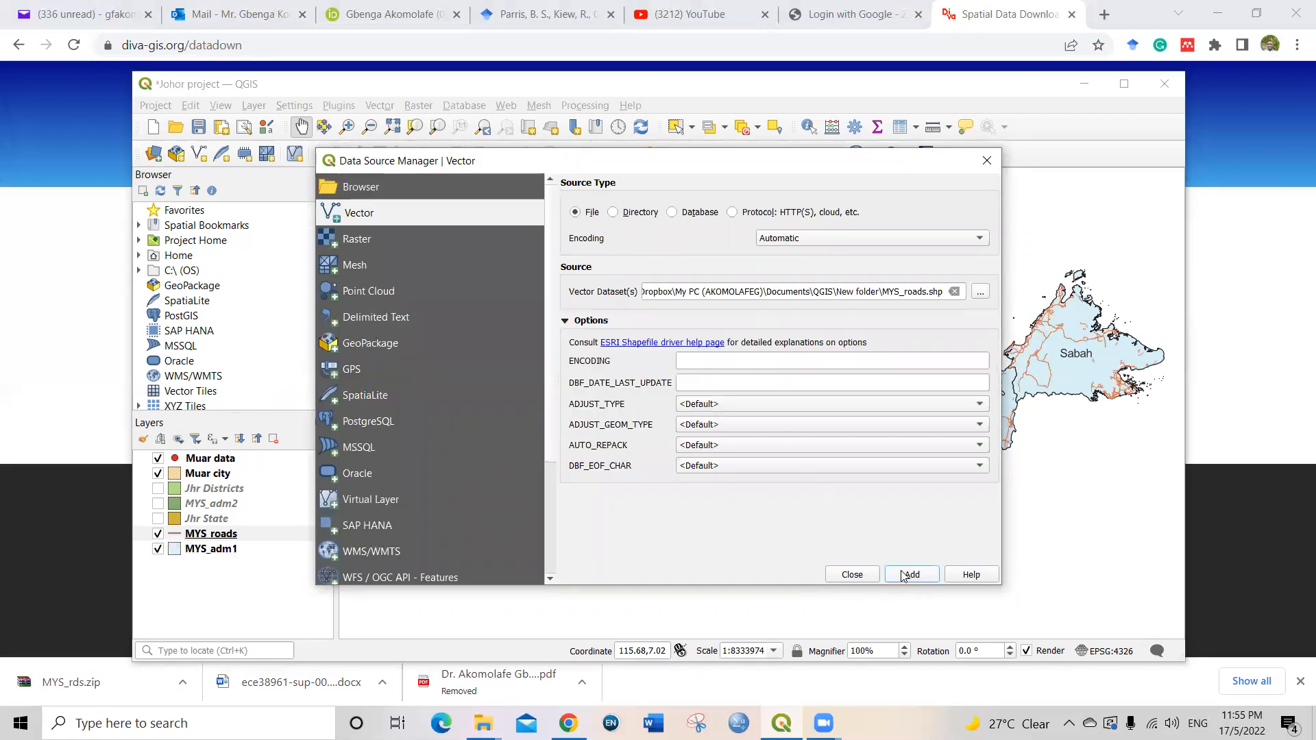
pyautogui.click(852, 574)
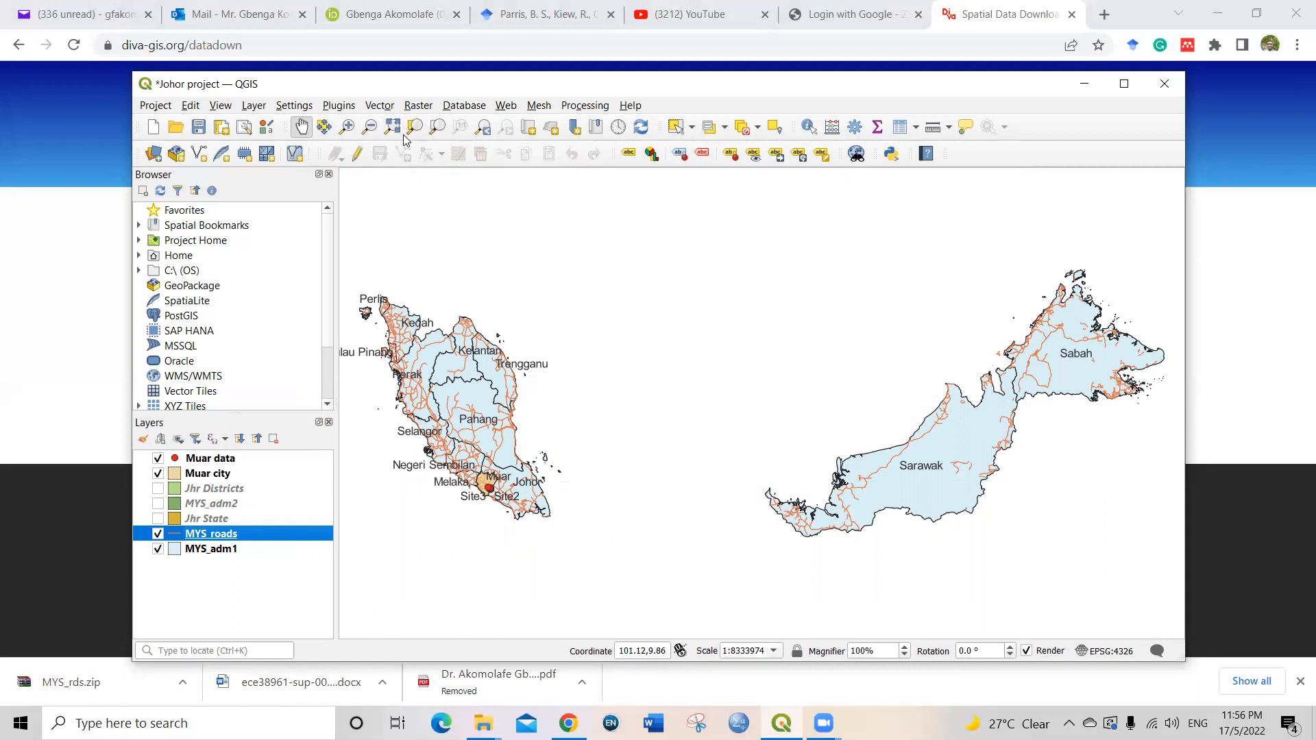
# Step: Clip the MYS_roads layer with Muar city as the overlay layer, outputting to a temporary layer
pyautogui.click(380, 107)
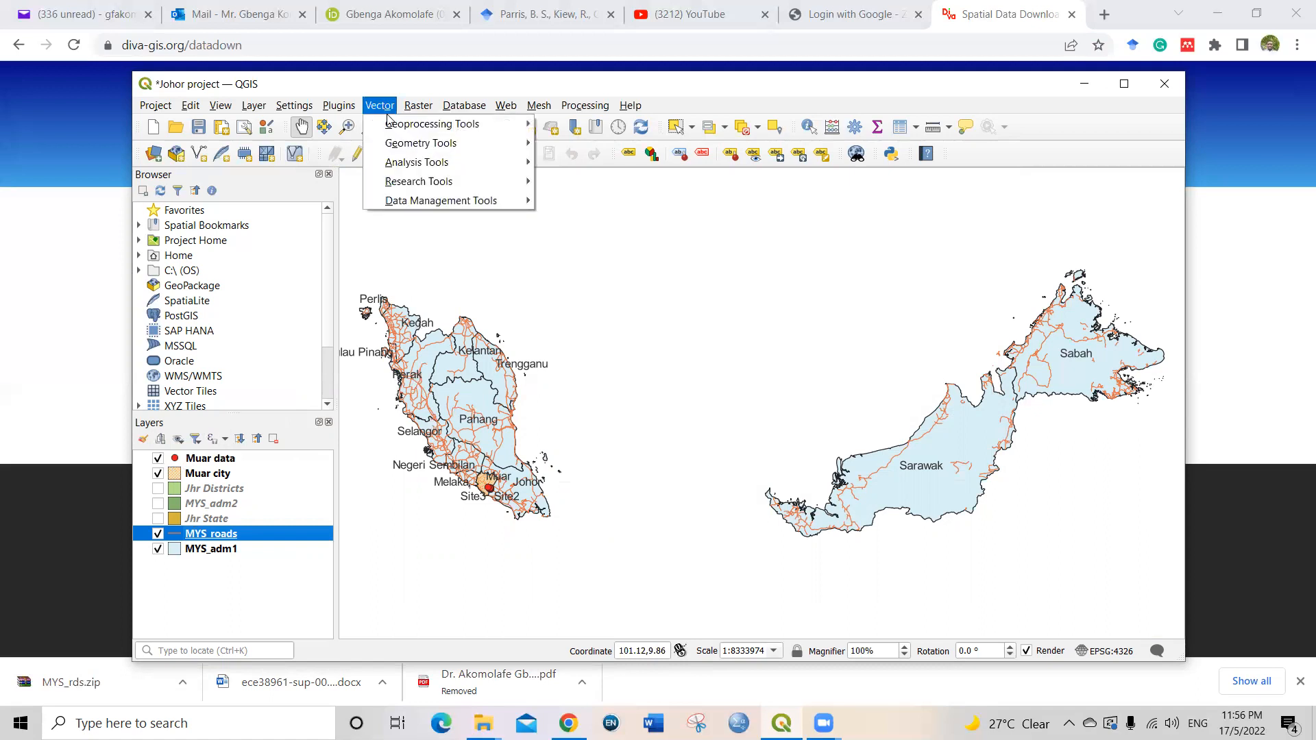
pyautogui.moveTo(403, 130)
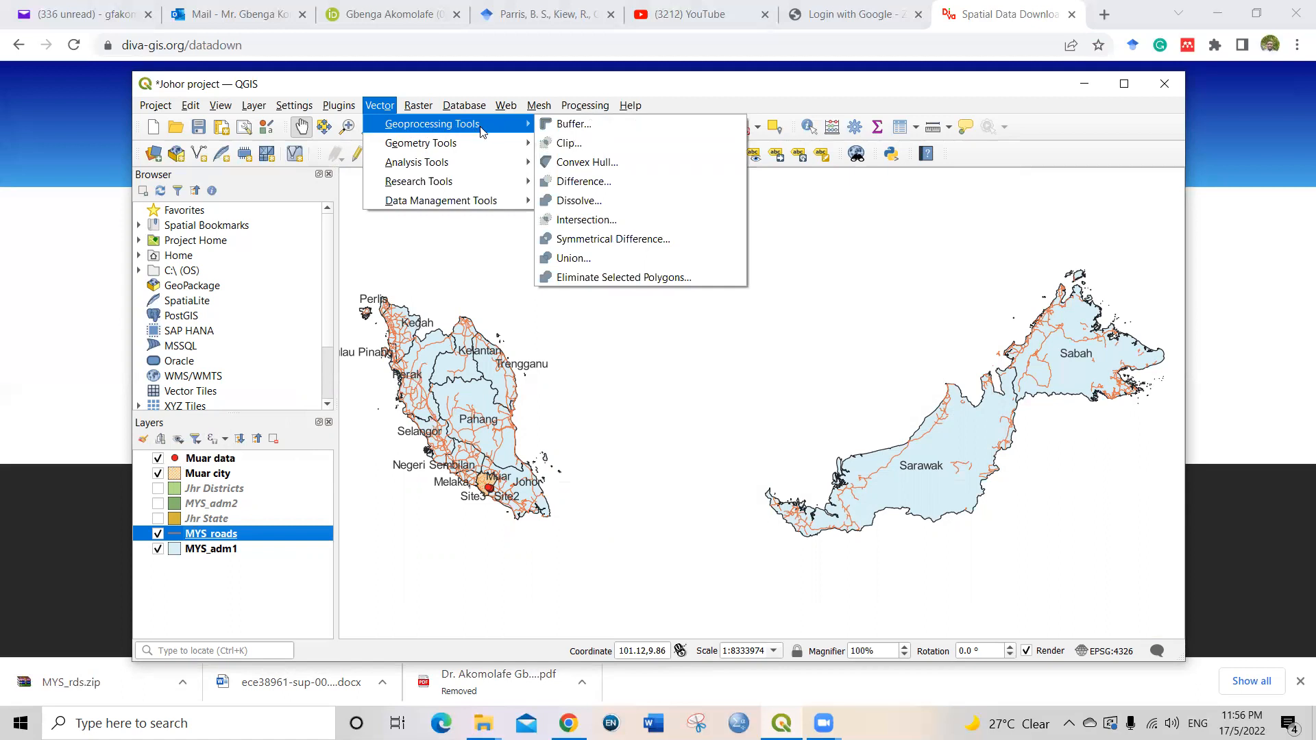
pyautogui.click(571, 143)
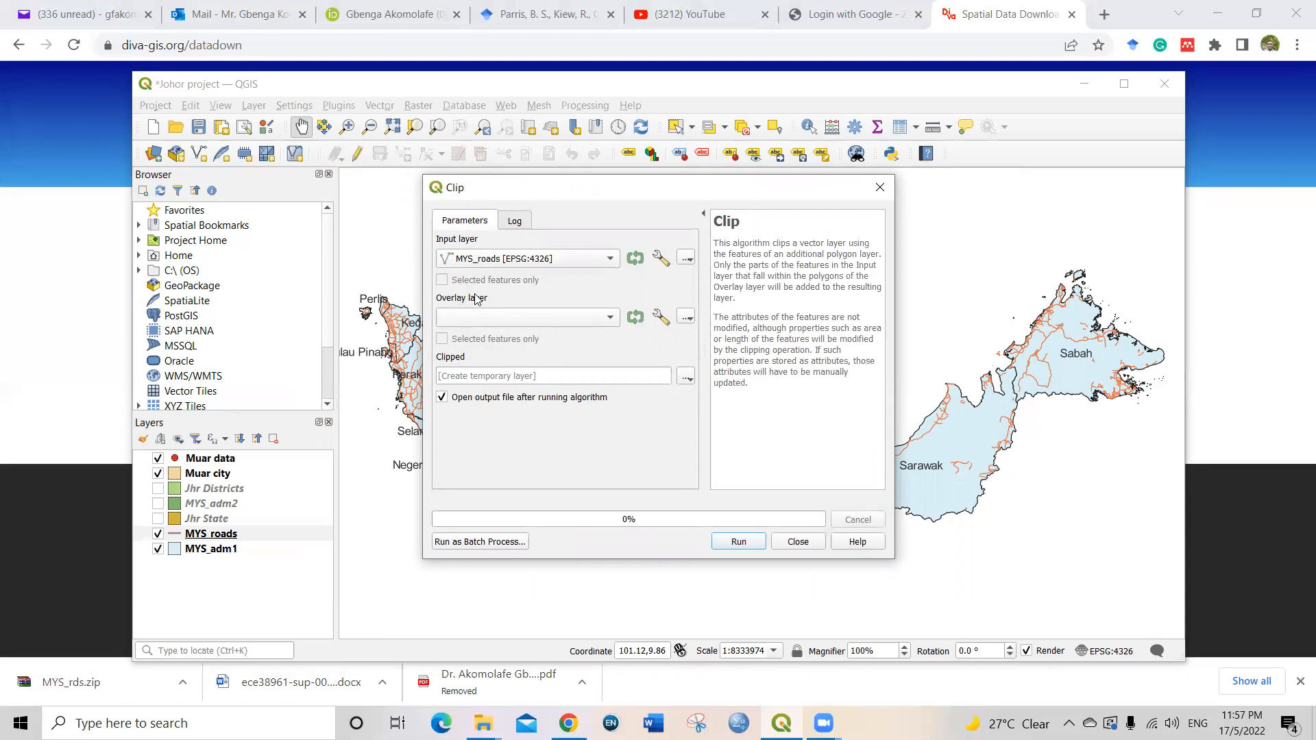
pyautogui.click(527, 317)
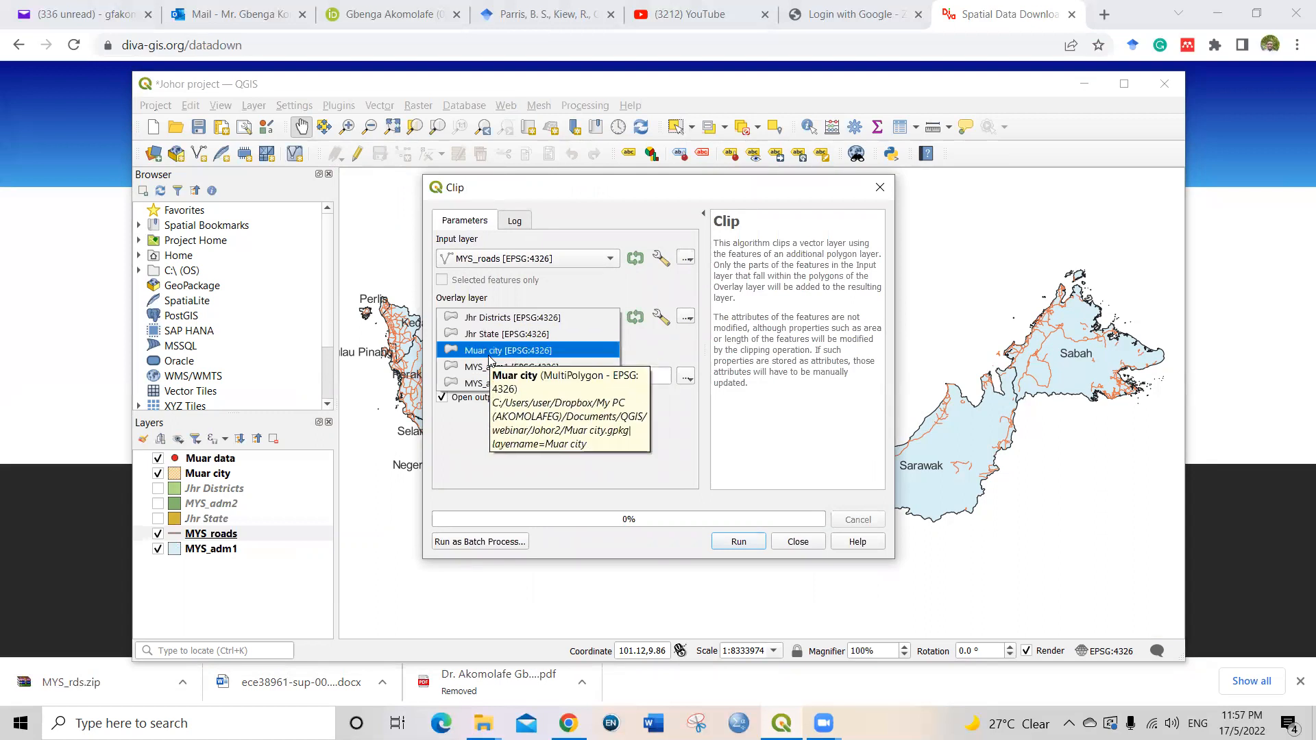
pyautogui.click(490, 351)
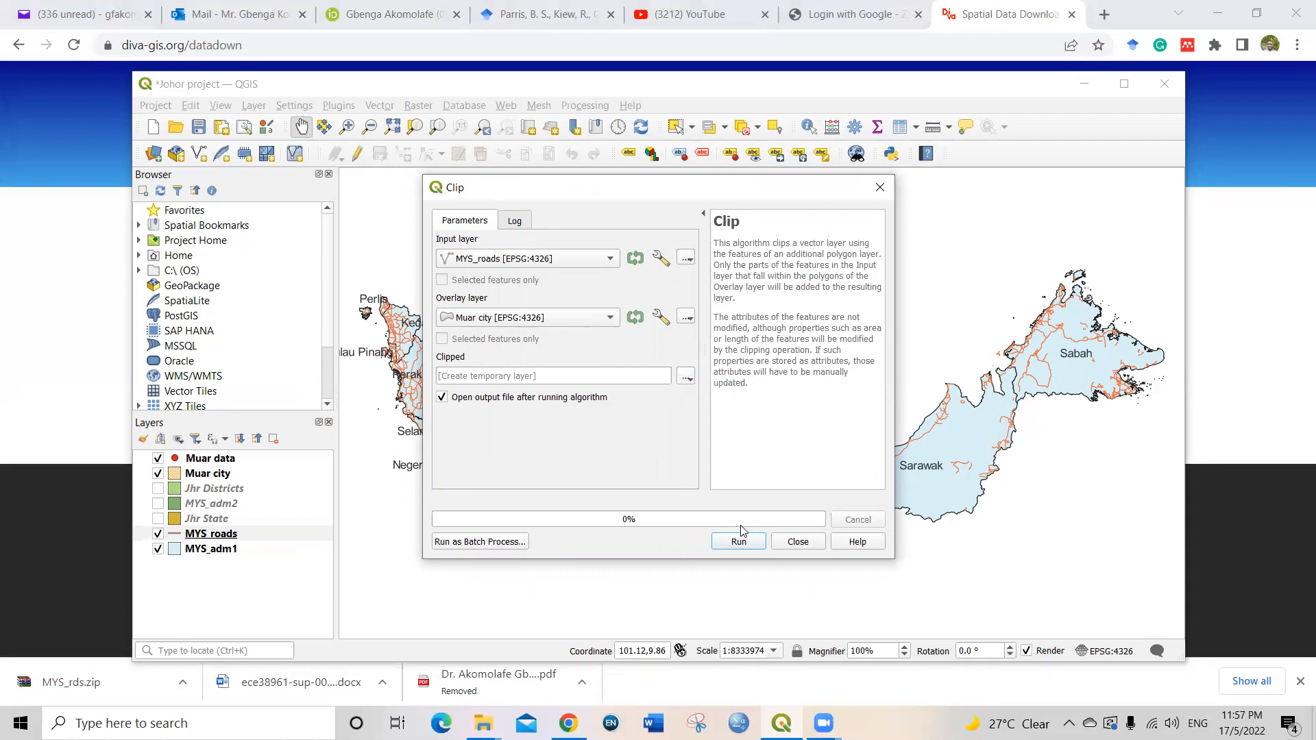
pyautogui.click(747, 546)
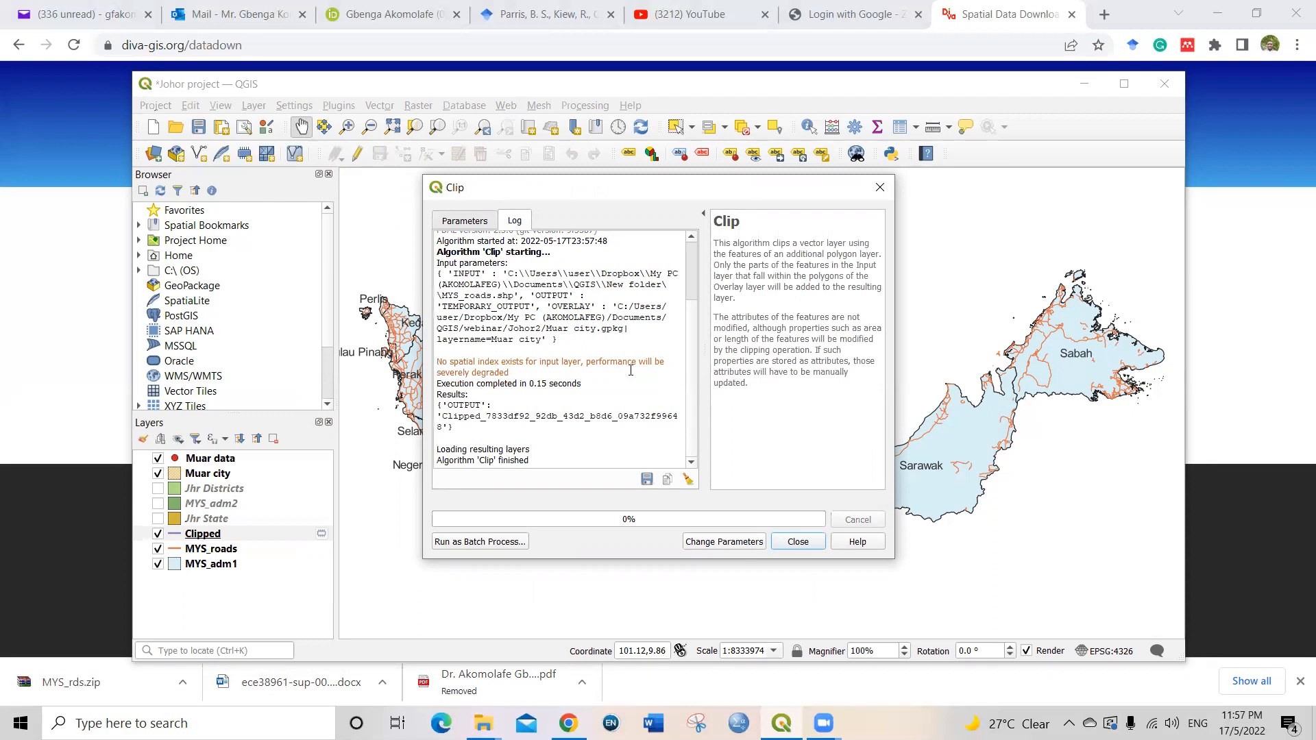
pyautogui.click(791, 544)
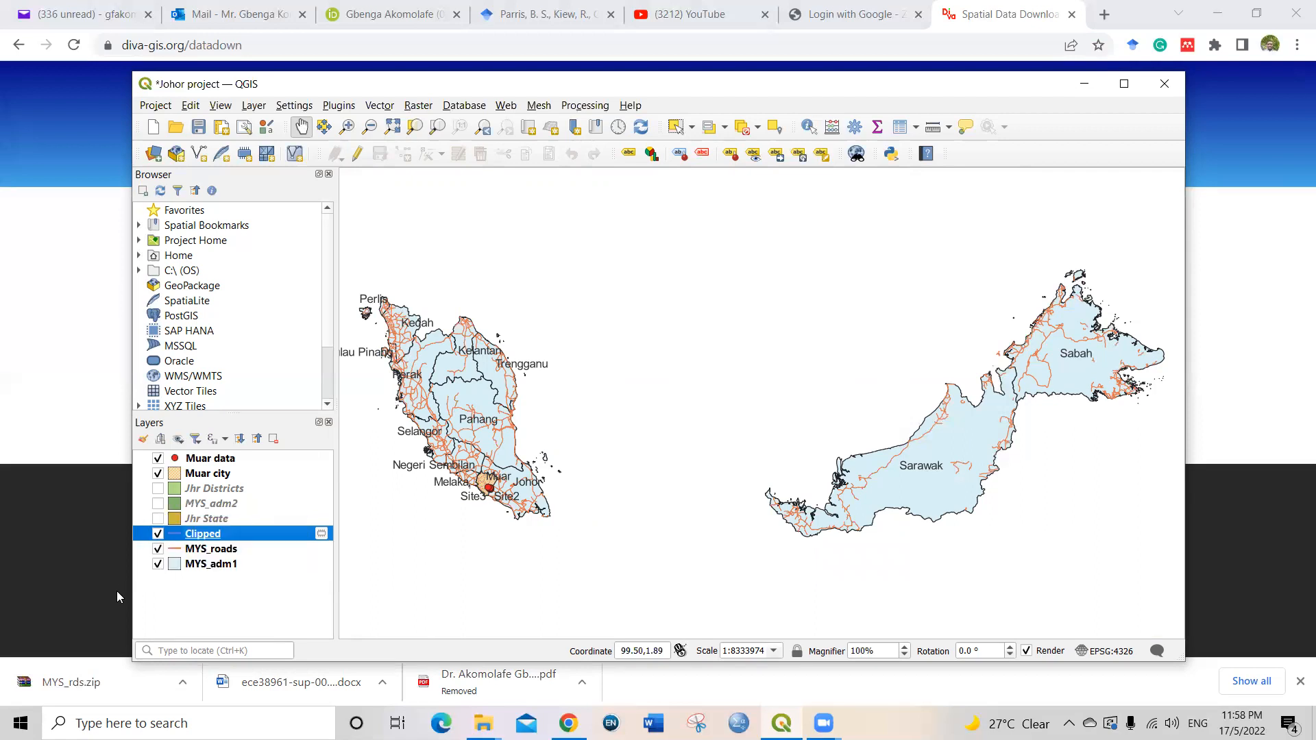
# Step: Hide the MYS_roads and MYS_adm1 layers on the map
pyautogui.click(158, 550)
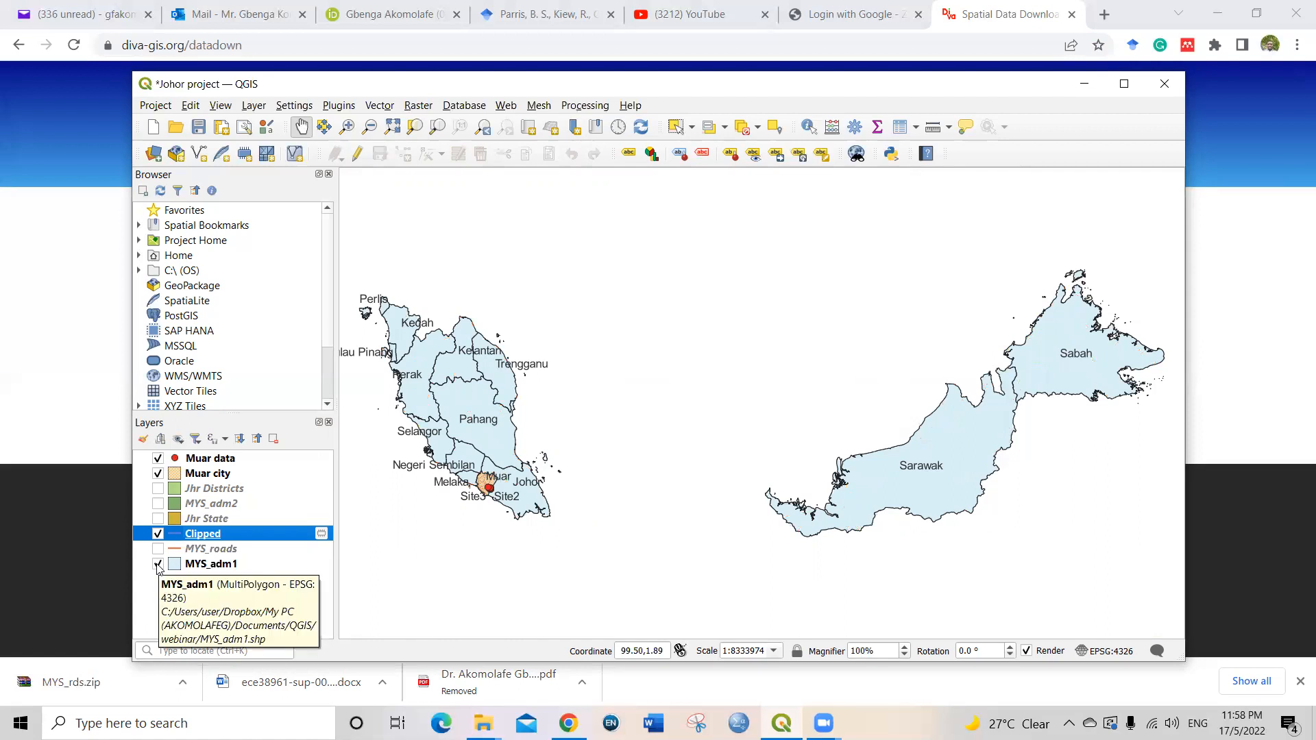
pyautogui.click(158, 565)
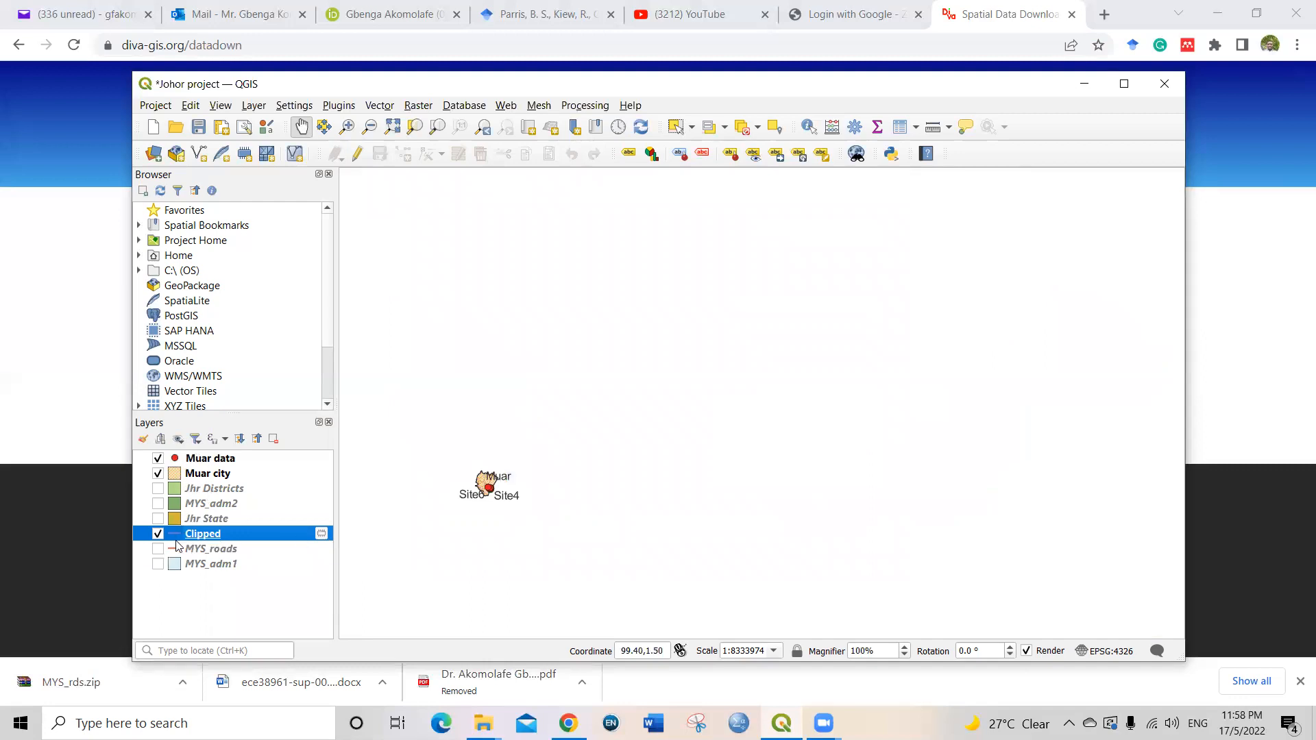
# Step: Zoom the map canvas to the extent of the Muar city layer
pyautogui.click(199, 476)
pyautogui.rightClick(199, 475)
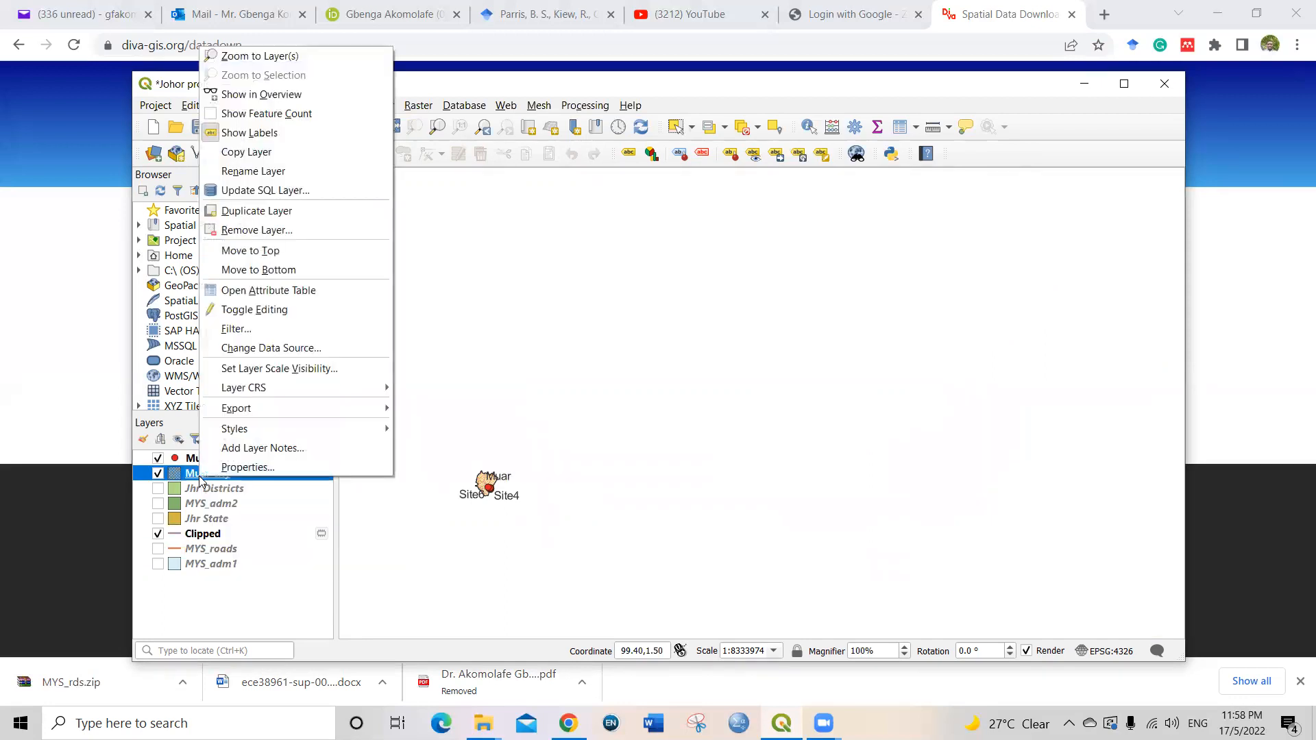
pyautogui.click(247, 57)
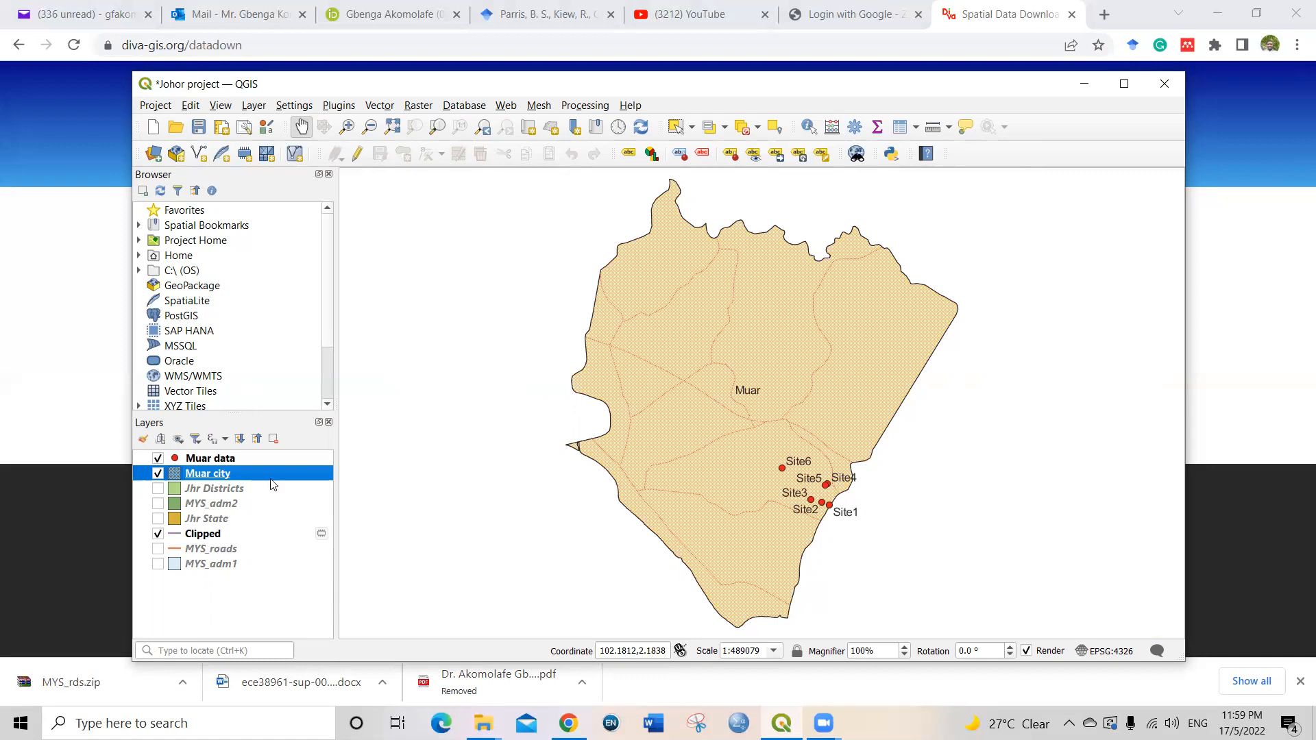
# Step: Open the project's existing Muar Points print layout
pyautogui.click(159, 107)
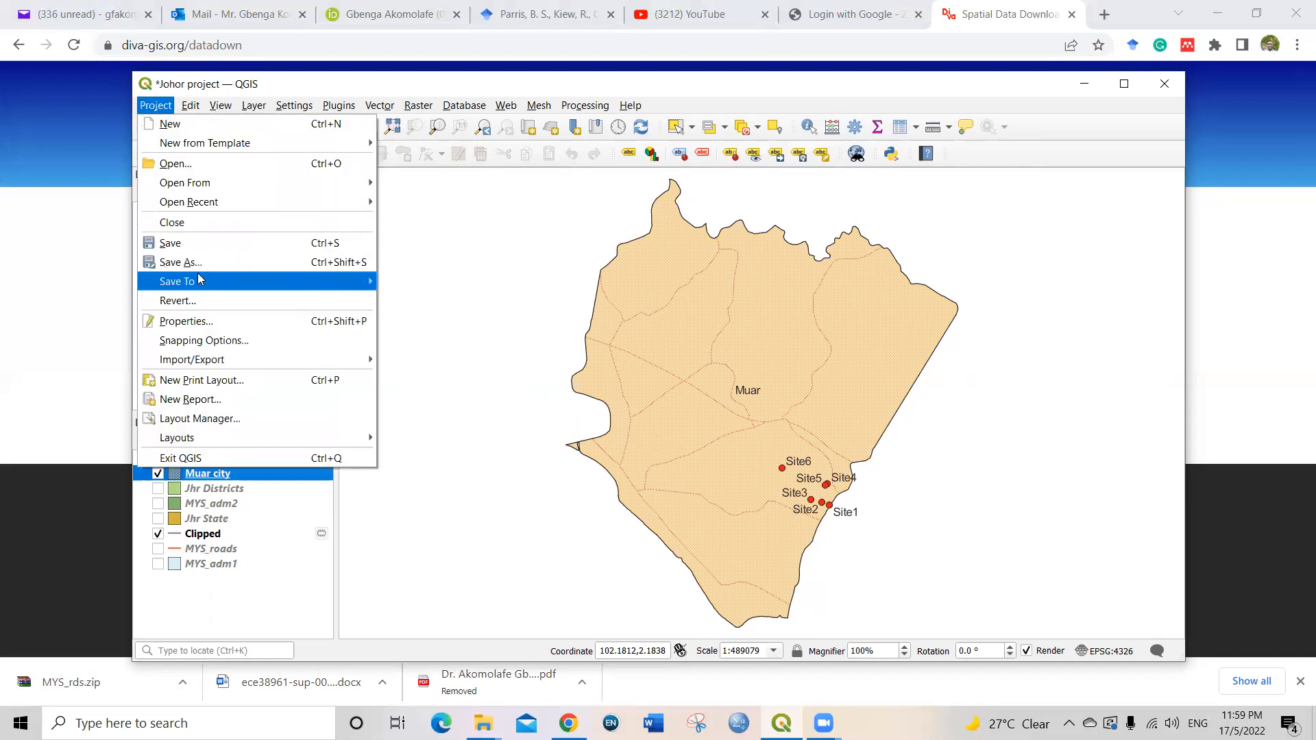
pyautogui.moveTo(201, 364)
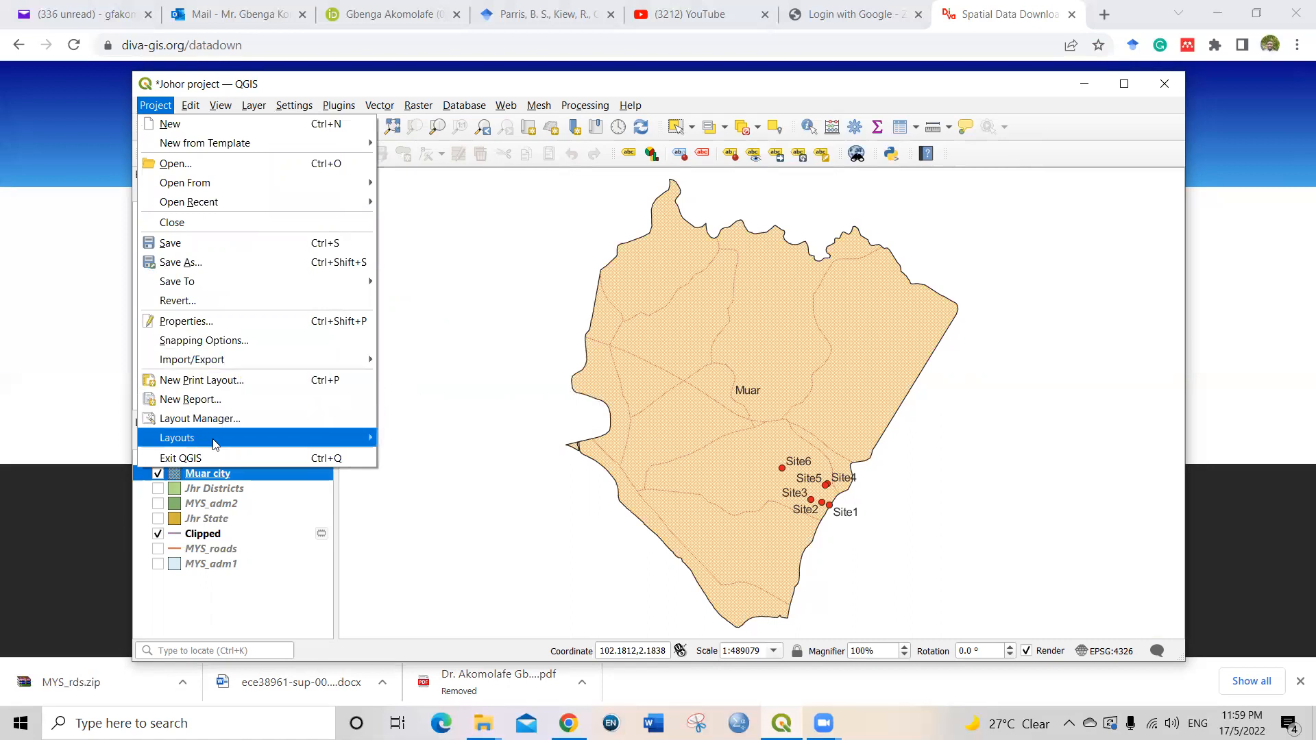
pyautogui.moveTo(216, 445)
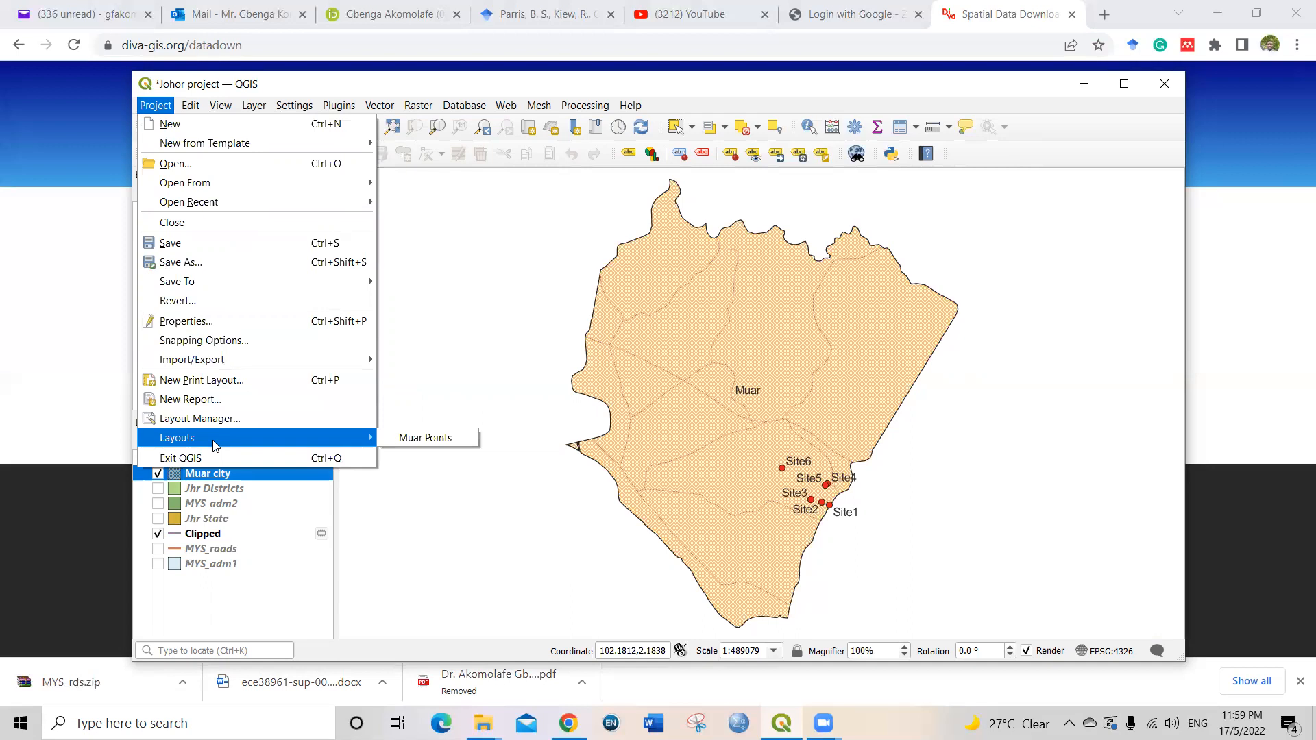
pyautogui.click(401, 439)
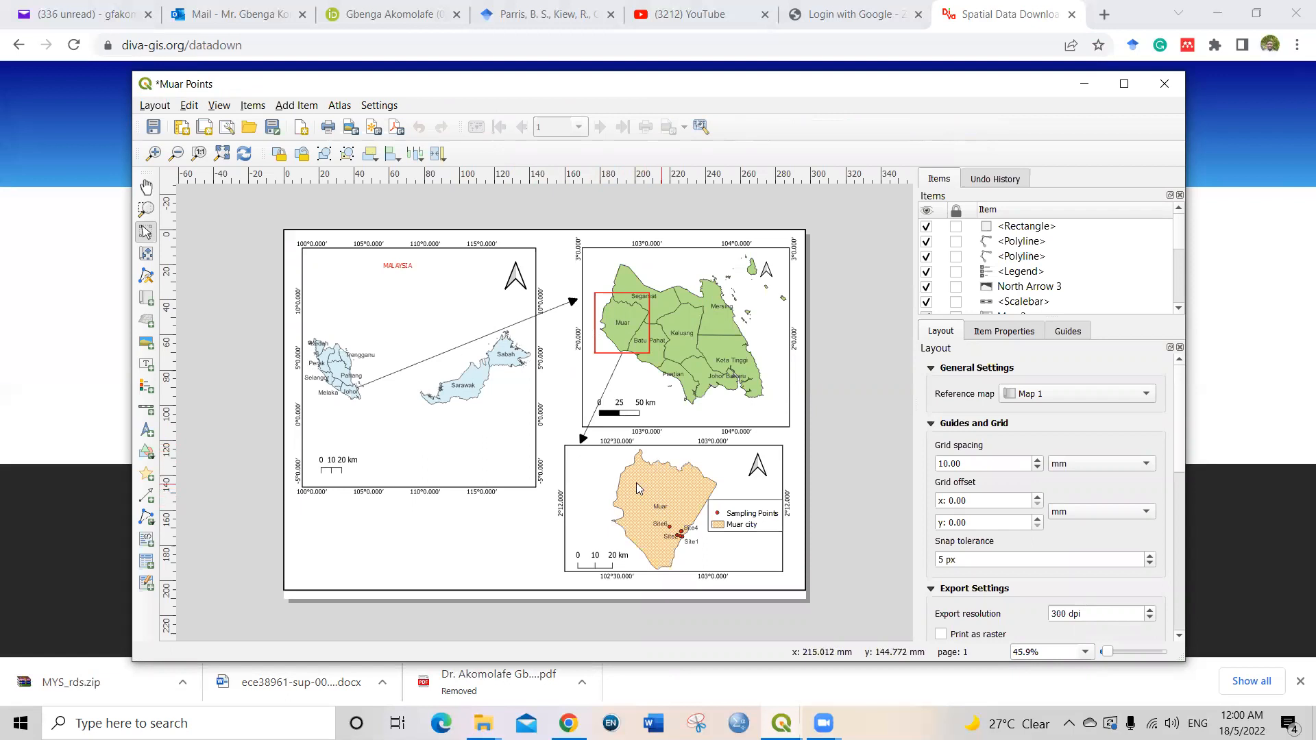
# Step: Delete the large rectangle framing the page and the old Muar map from the layout
pyautogui.click(590, 444)
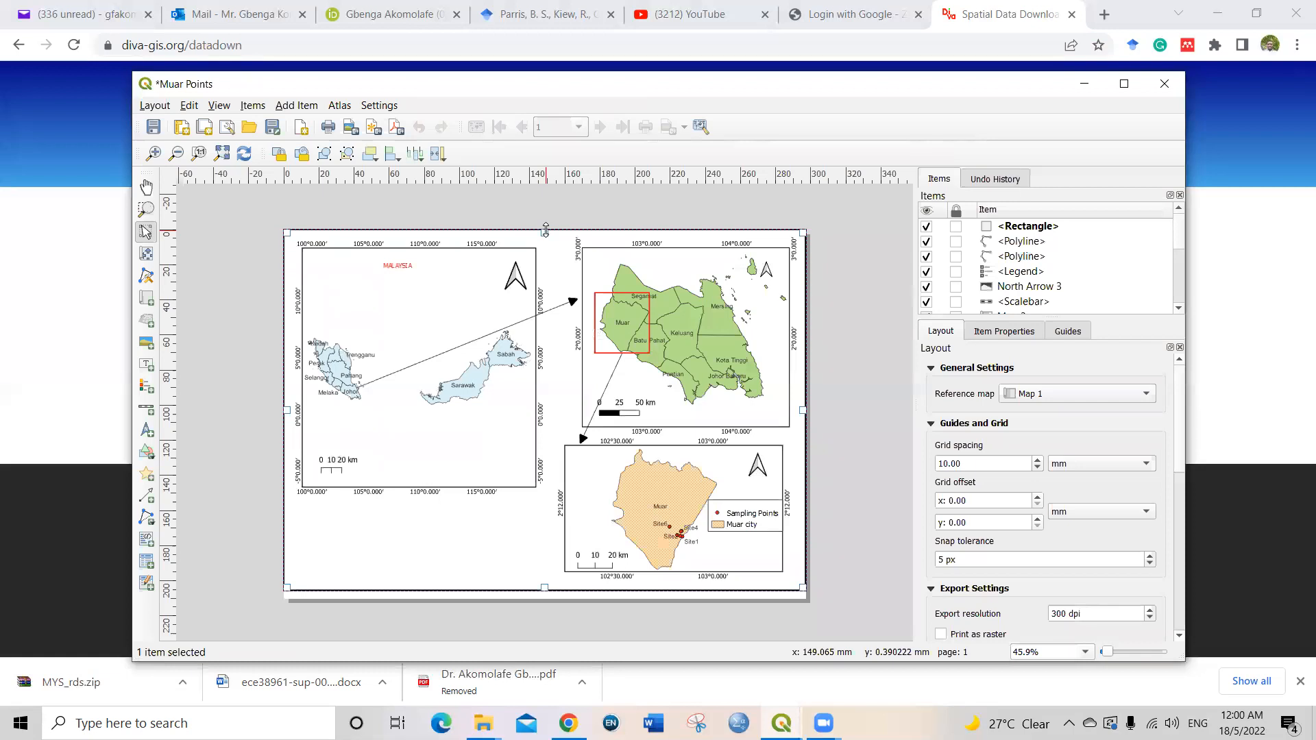
pyautogui.press('Delete')
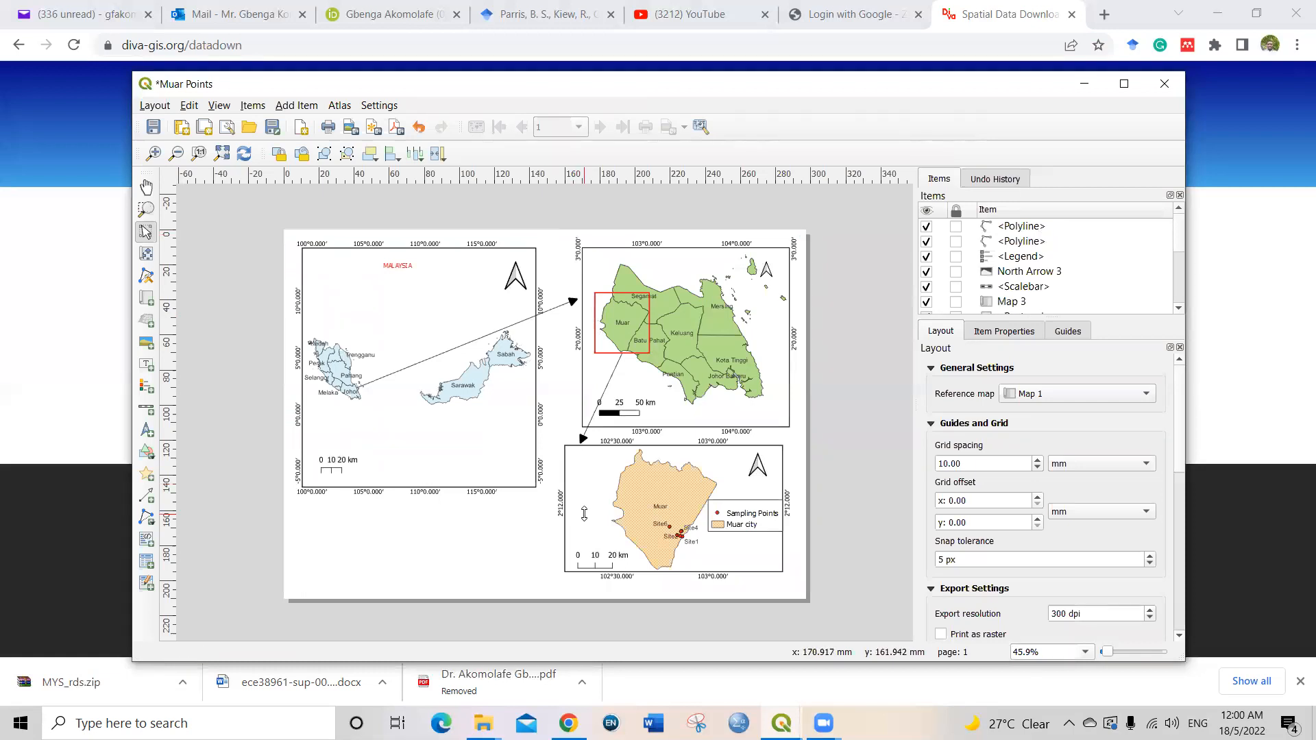
pyautogui.click(569, 568)
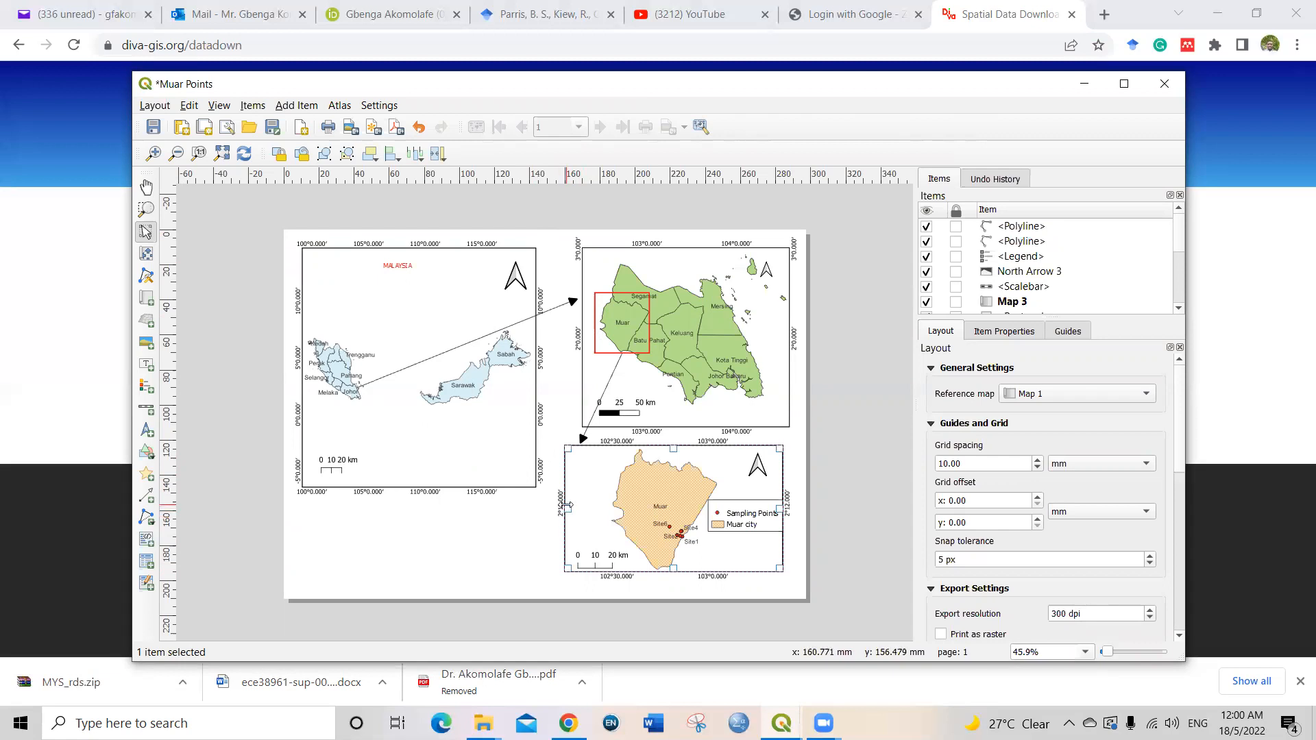
pyautogui.press('Delete')
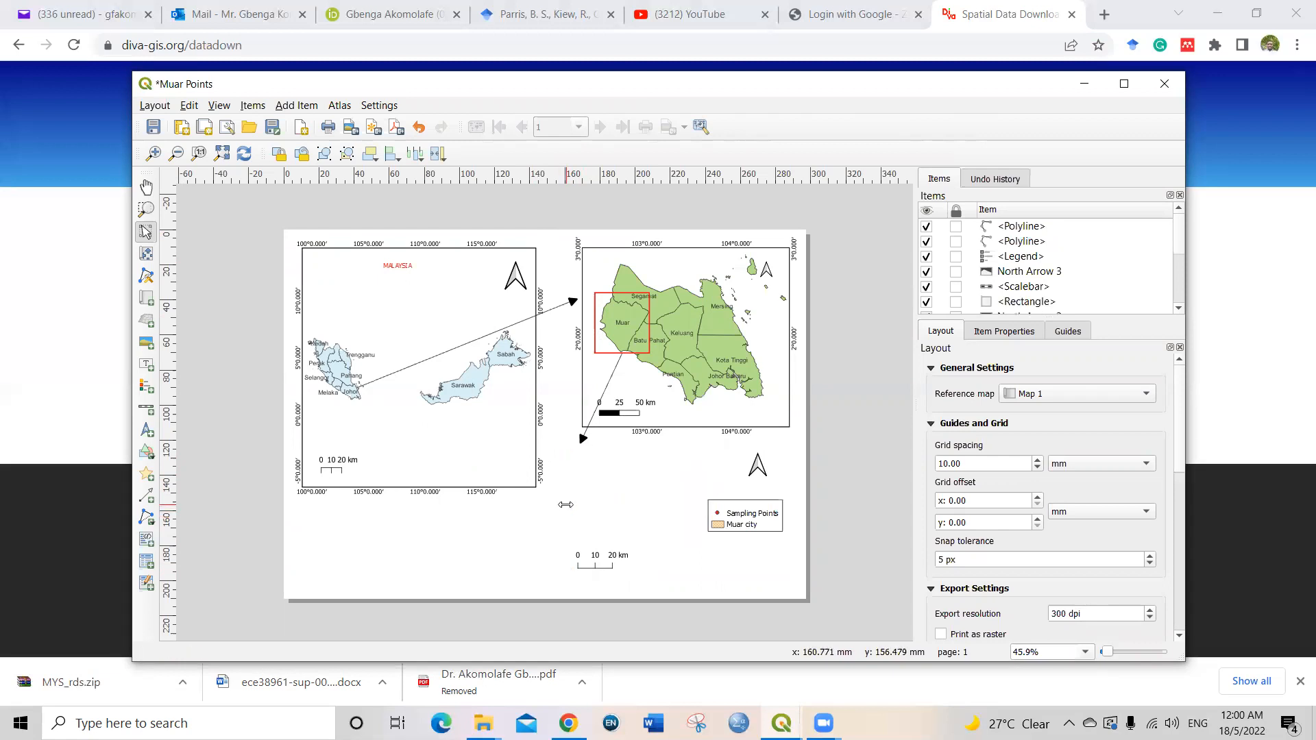
# Step: Delete the old Muar map's leftover north arrow, legend and scale bar
pyautogui.click(758, 465)
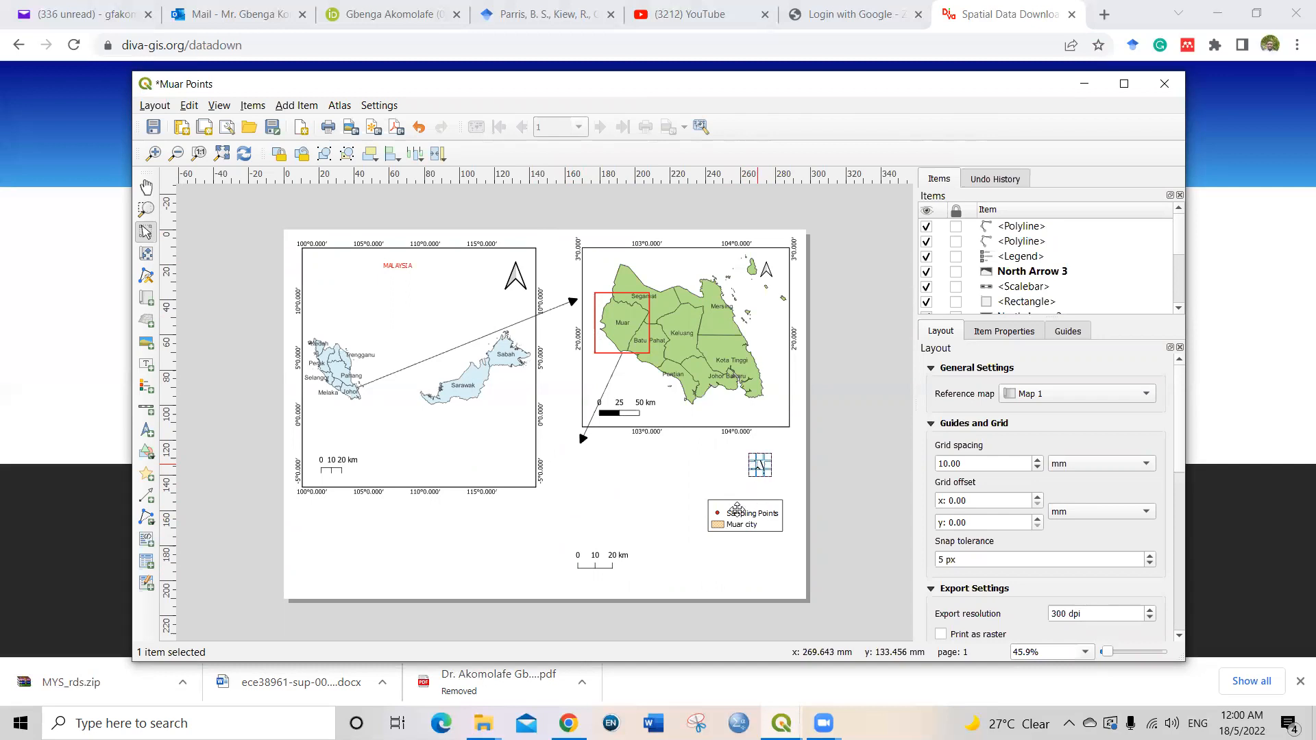
pyautogui.press('Delete')
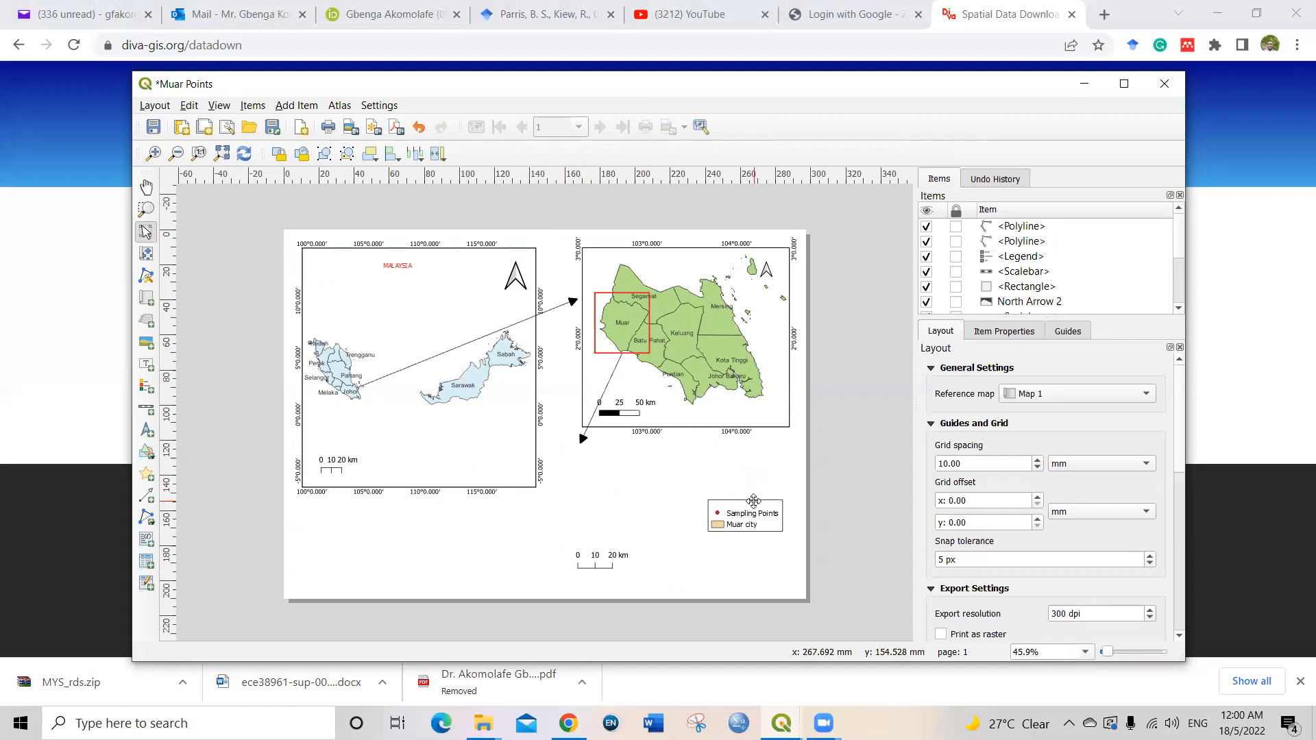
pyautogui.click(753, 501)
pyautogui.press('Delete')
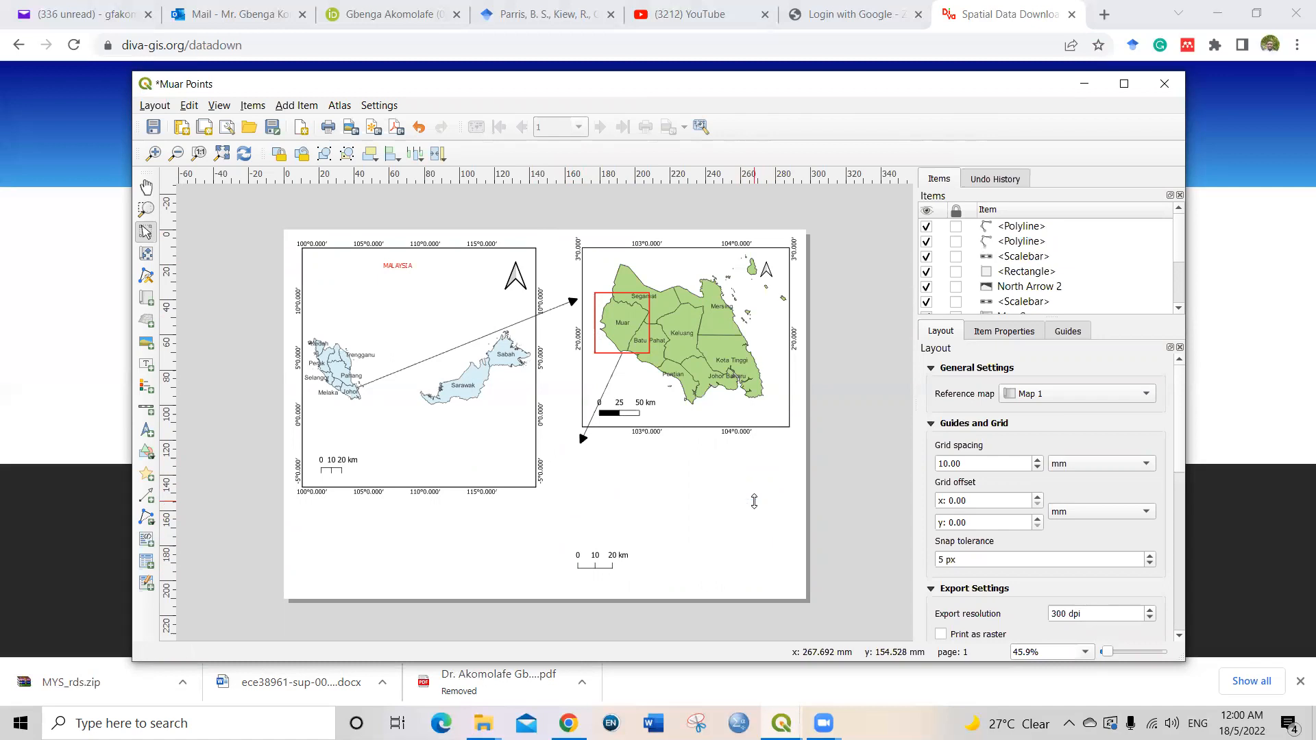
pyautogui.click(598, 563)
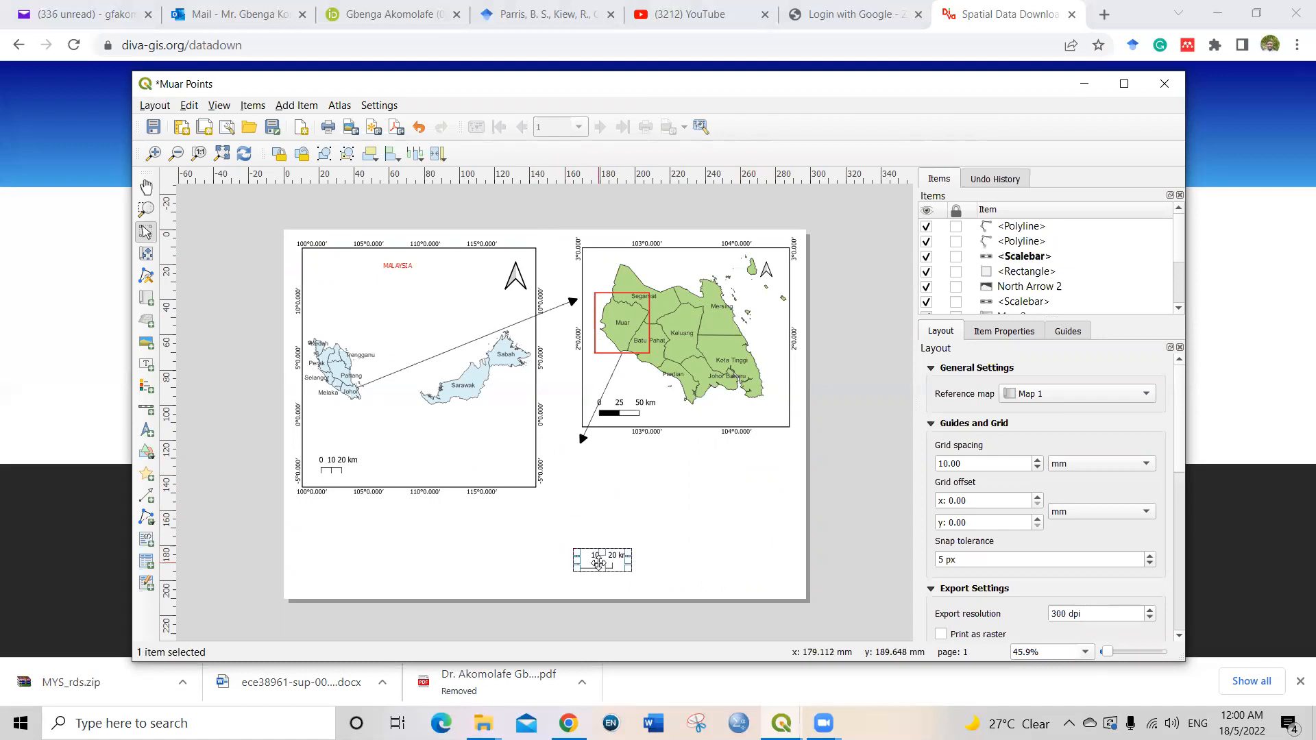
pyautogui.press('Delete')
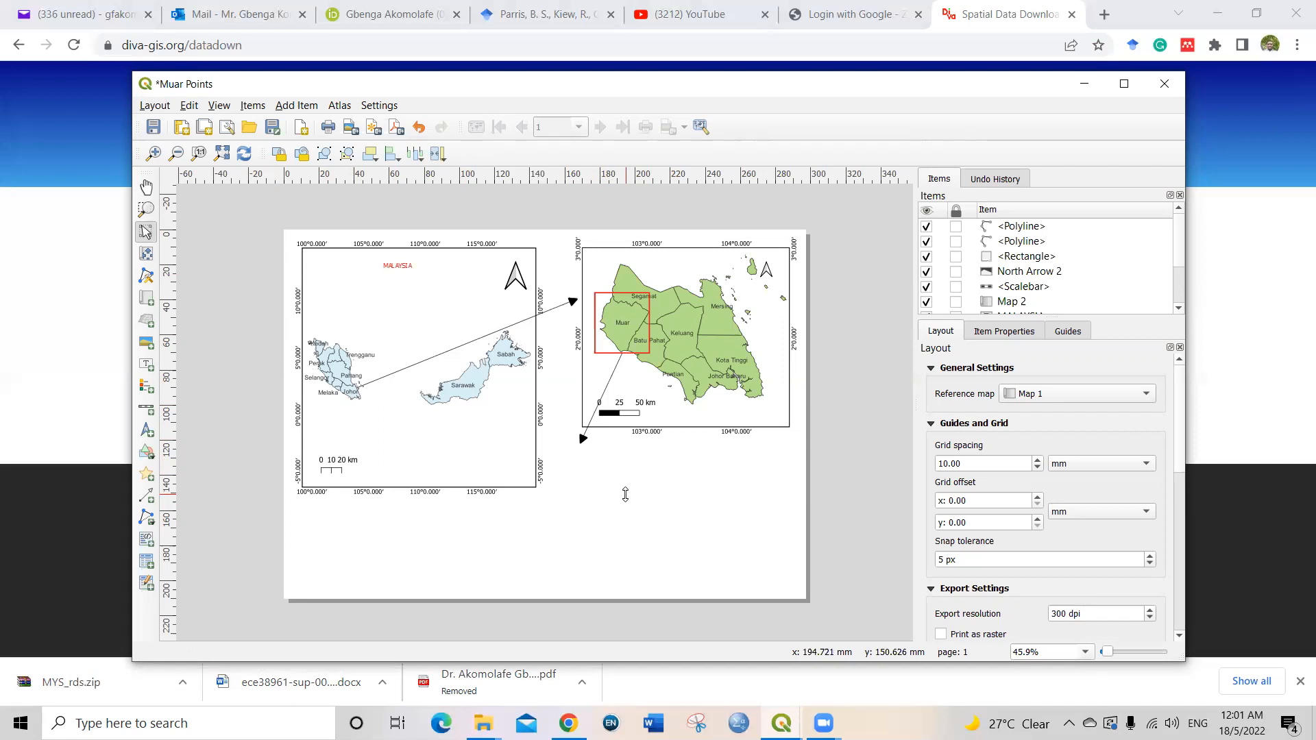
# Step: Add a new map of Muar below the Johor map and enlarge it slightly toward the upper left
pyautogui.click(150, 306)
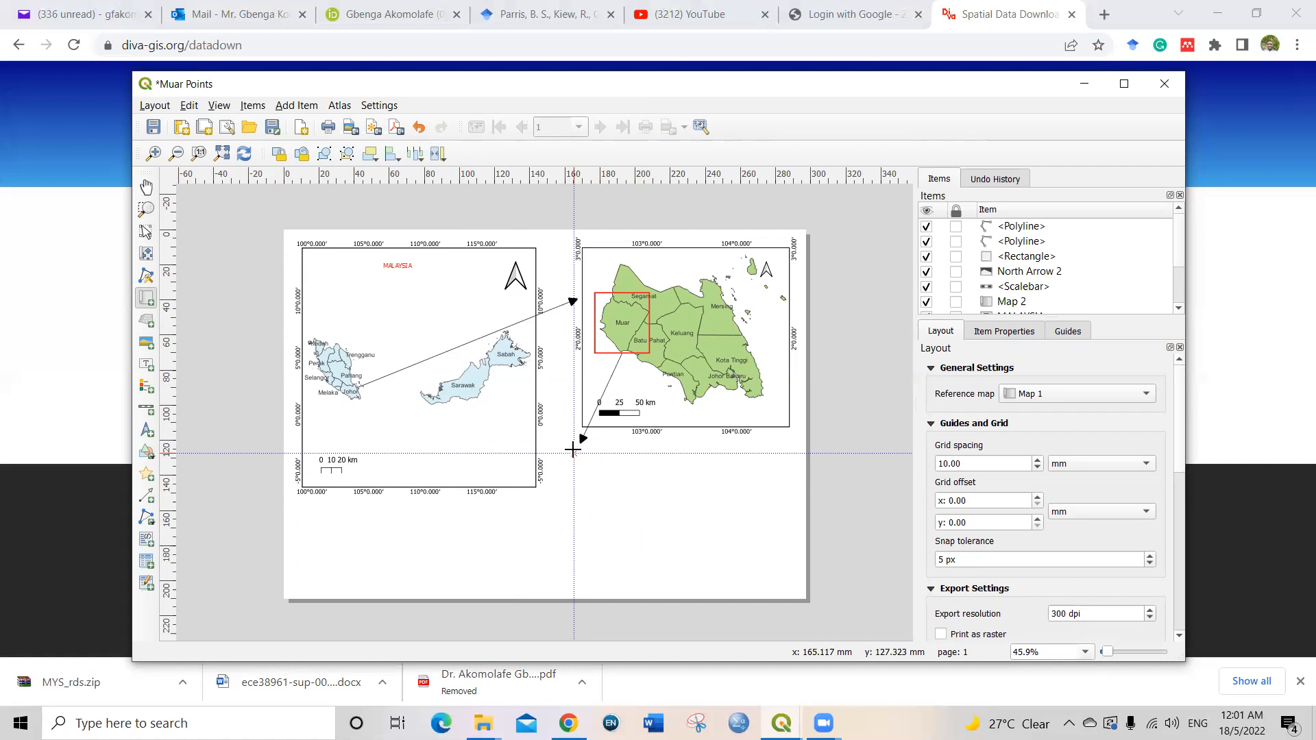
pyautogui.moveTo(573, 452); pyautogui.dragTo(790, 587)
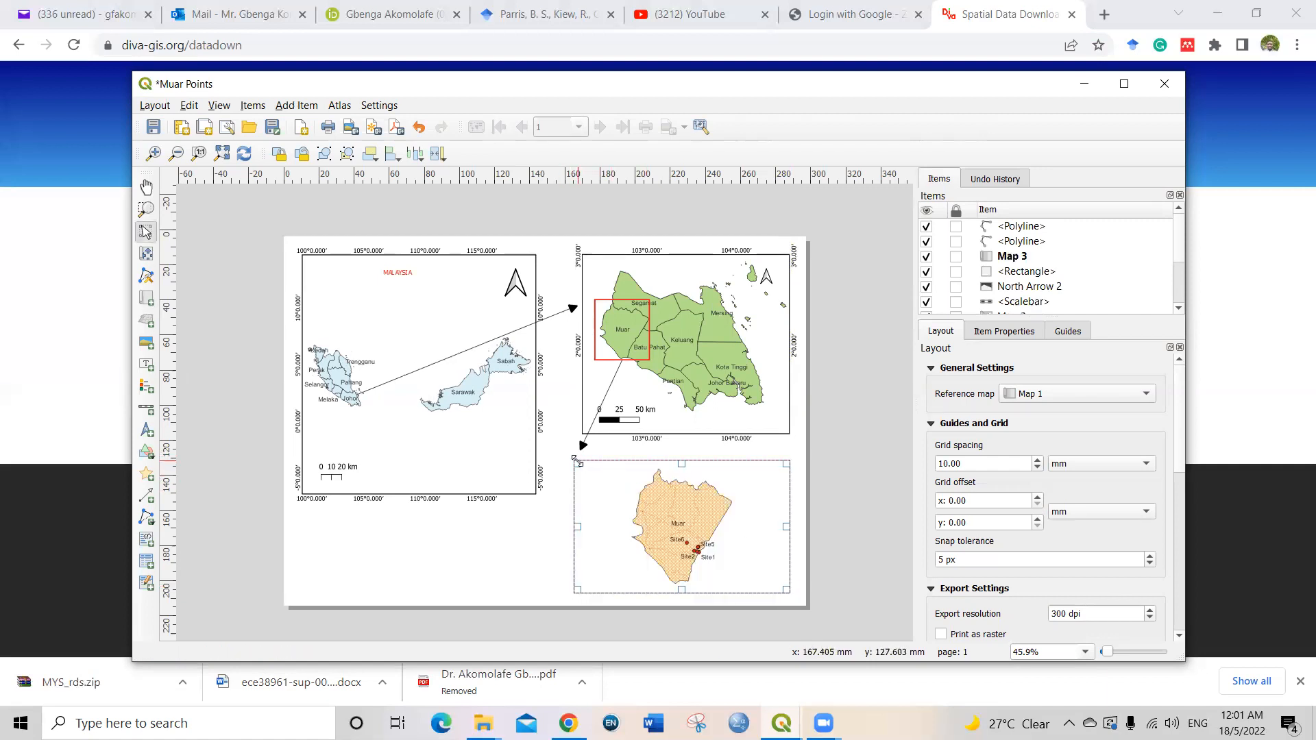
pyautogui.moveTo(577, 461); pyautogui.dragTo(567, 455)
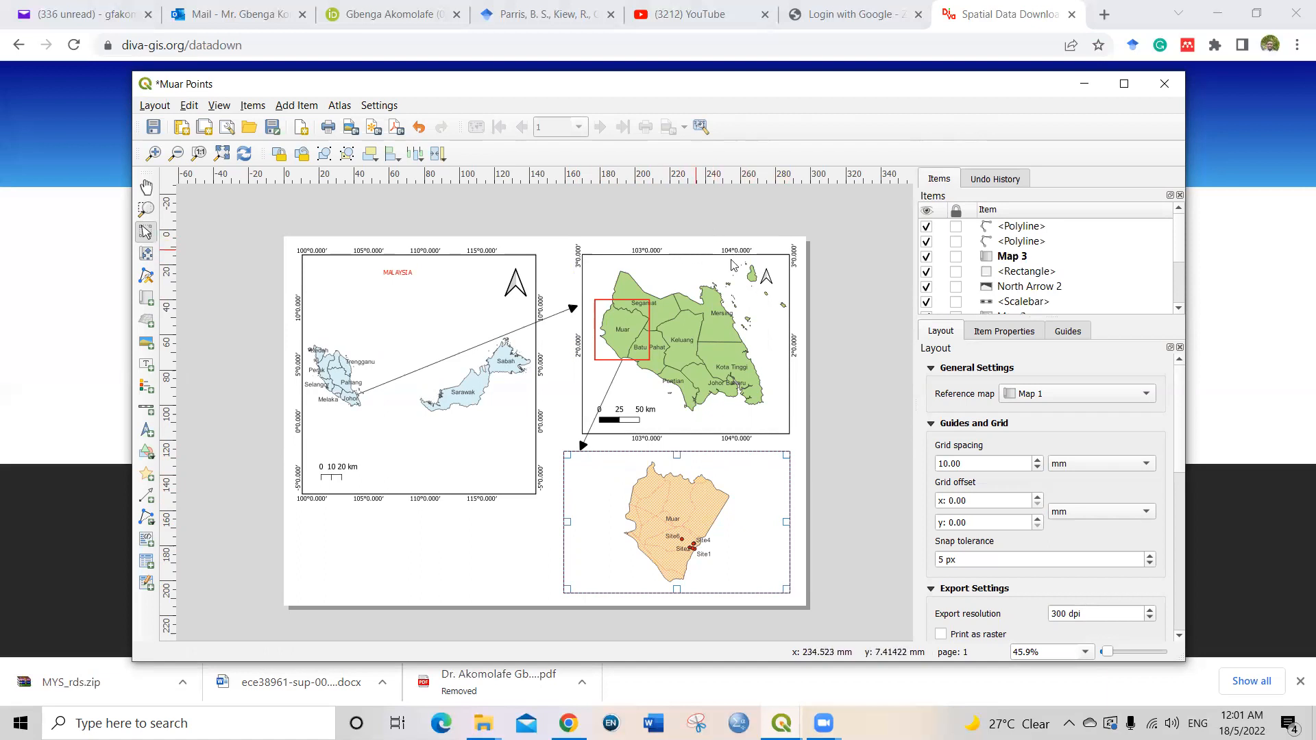
pyautogui.click(787, 457)
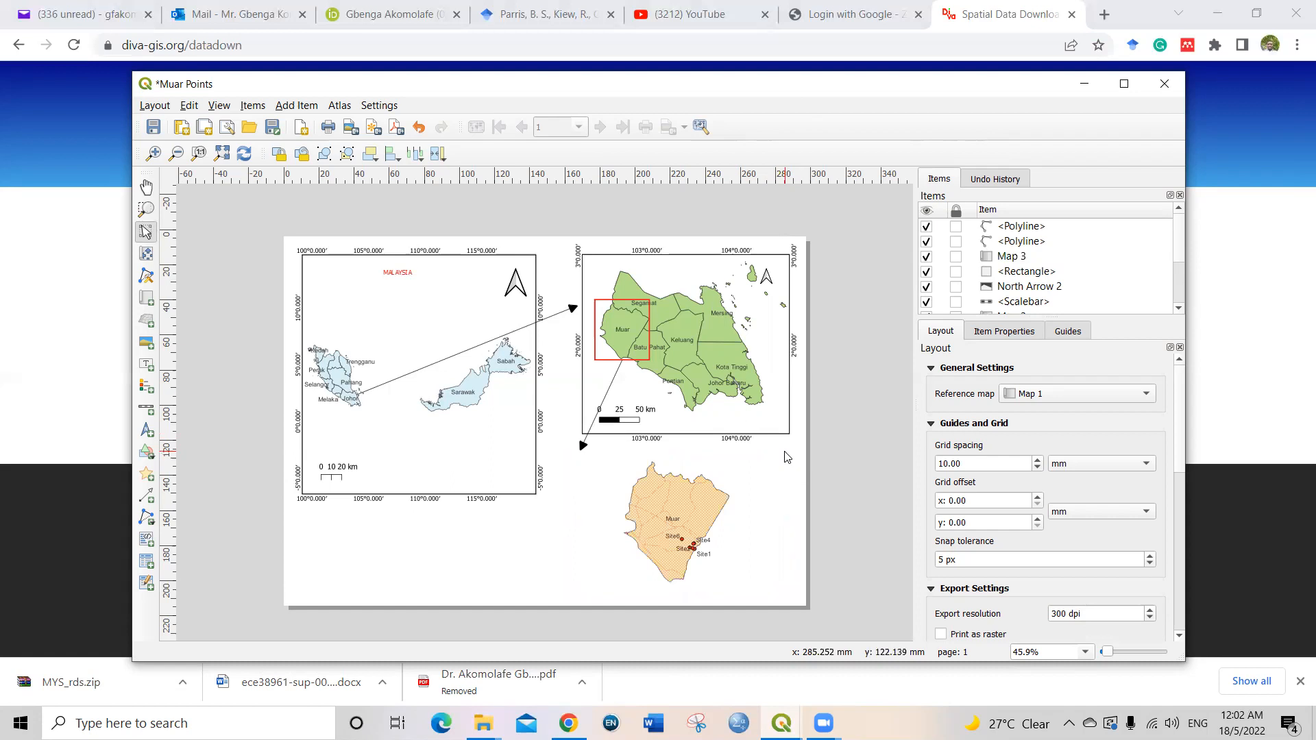
# Step: Add a grid to the new Muar map and open that grid's settings for modification
pyautogui.click(727, 470)
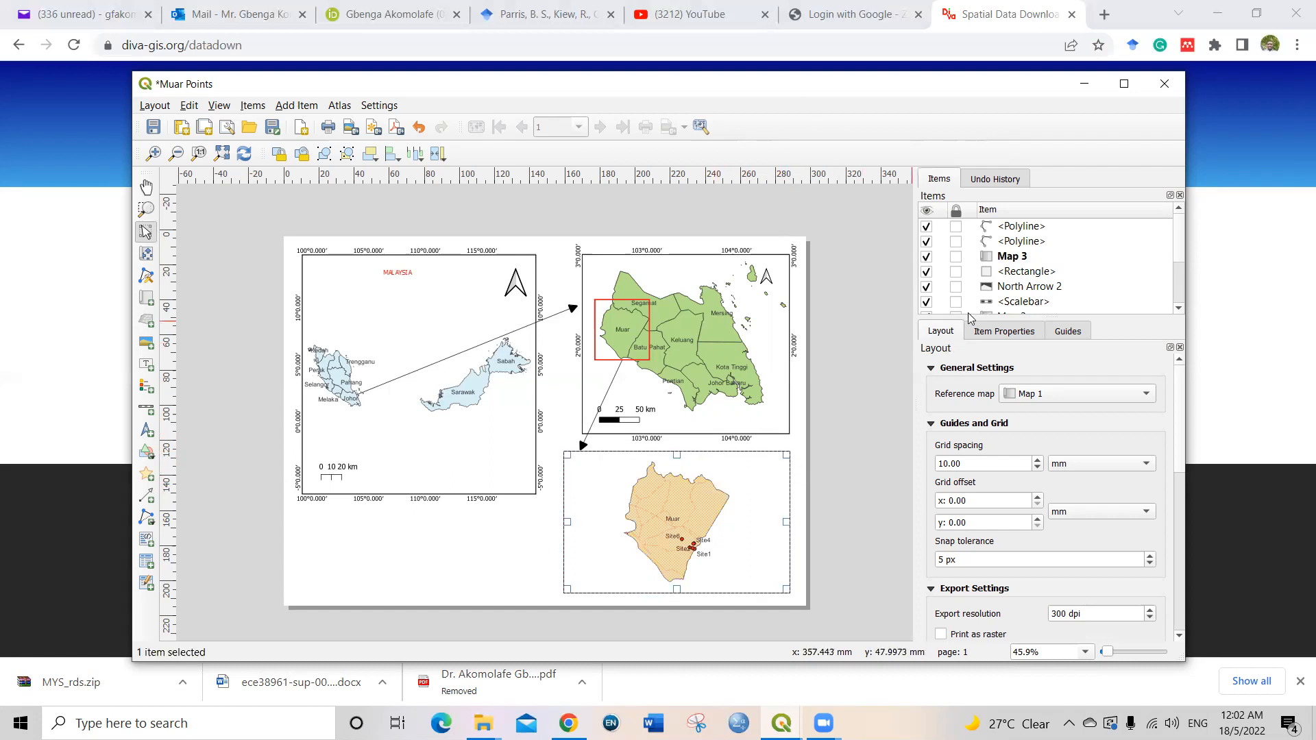
pyautogui.click(1017, 332)
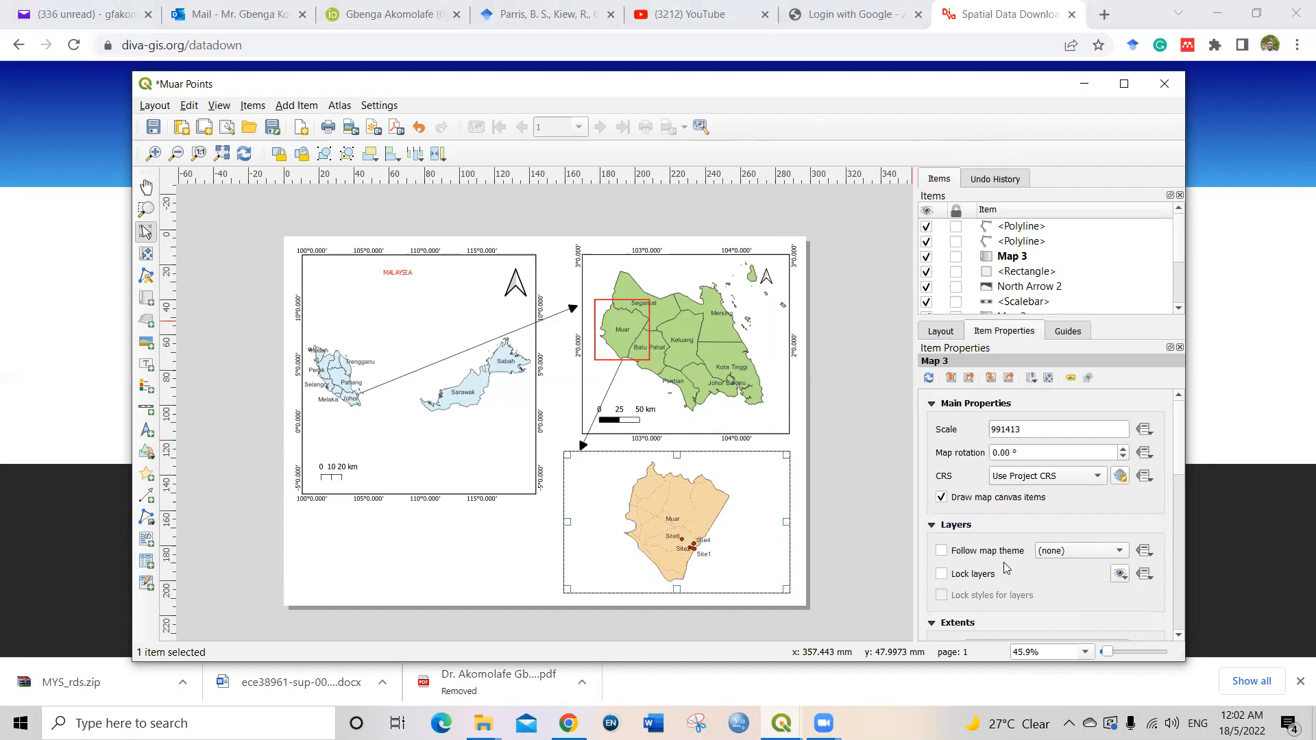
pyautogui.click(1178, 635)
pyautogui.click(1179, 636)
pyautogui.click(1178, 635)
pyautogui.click(1179, 635)
pyautogui.click(1178, 636)
pyautogui.click(1179, 635)
pyautogui.click(1179, 635)
pyautogui.click(1179, 635)
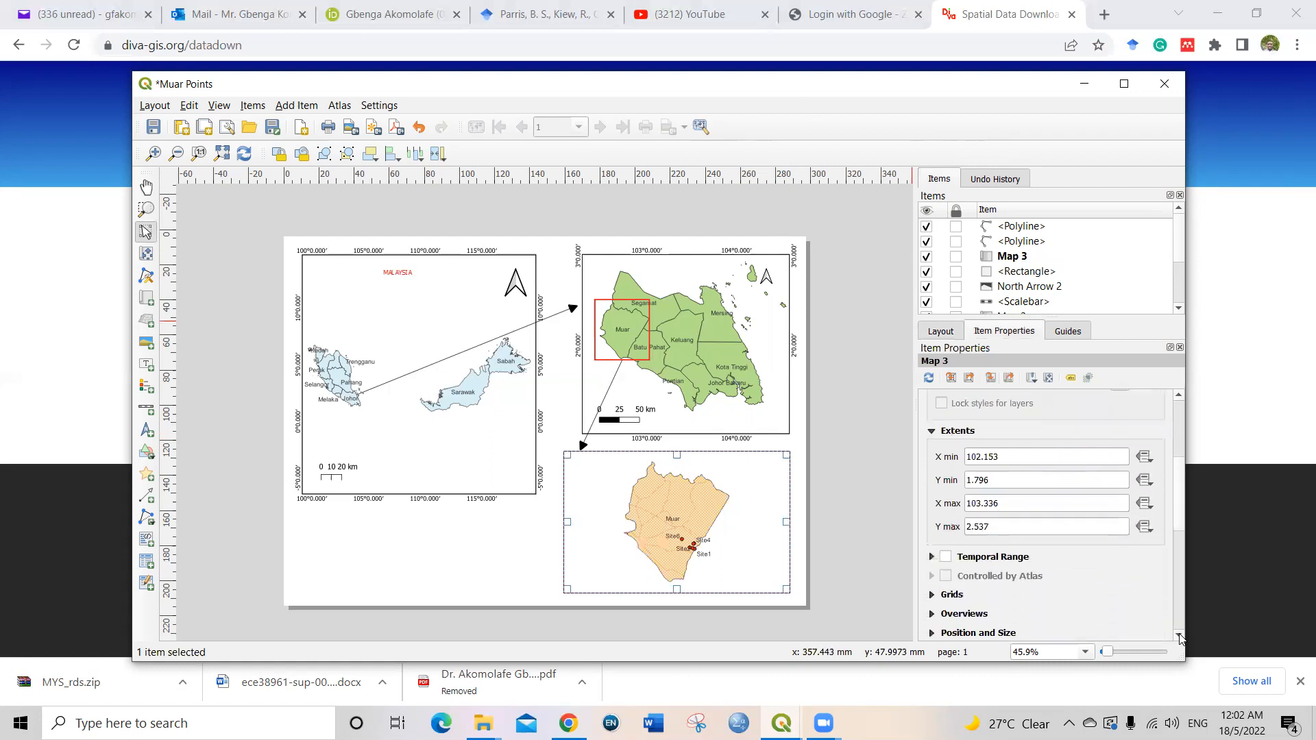
pyautogui.click(1179, 636)
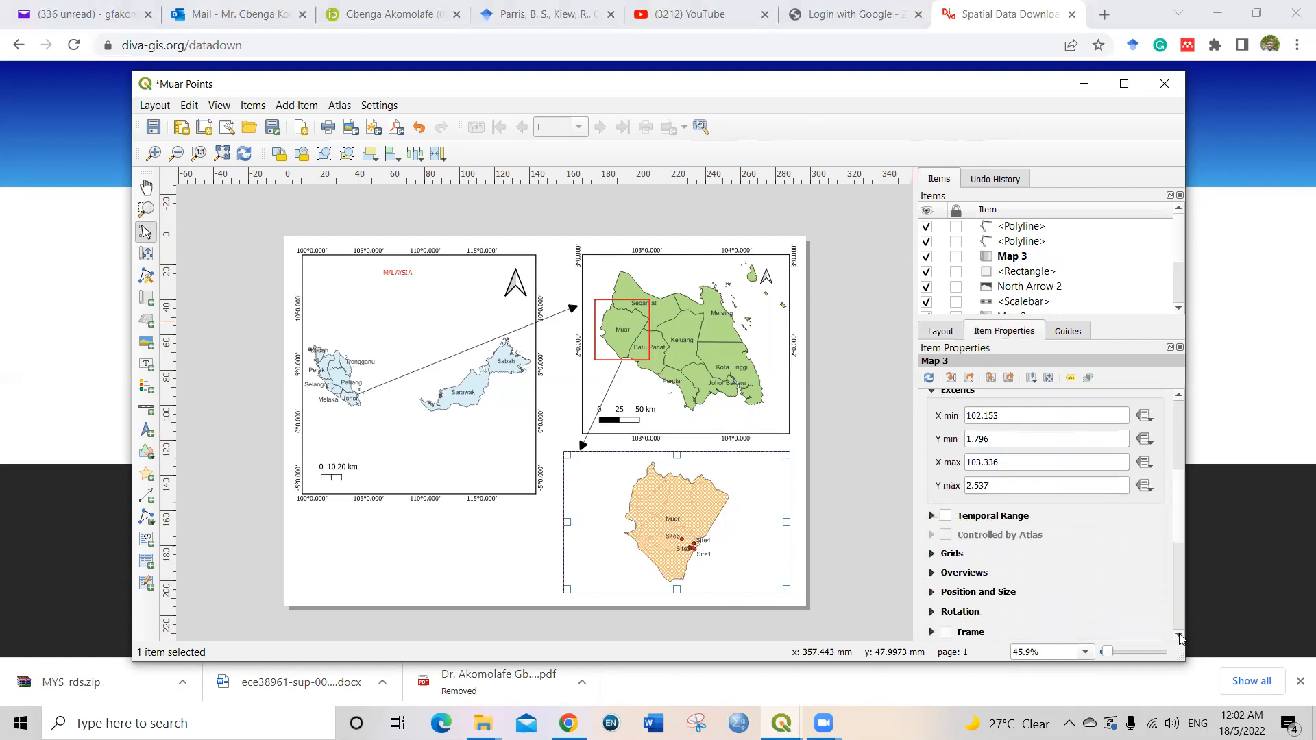
pyautogui.click(932, 554)
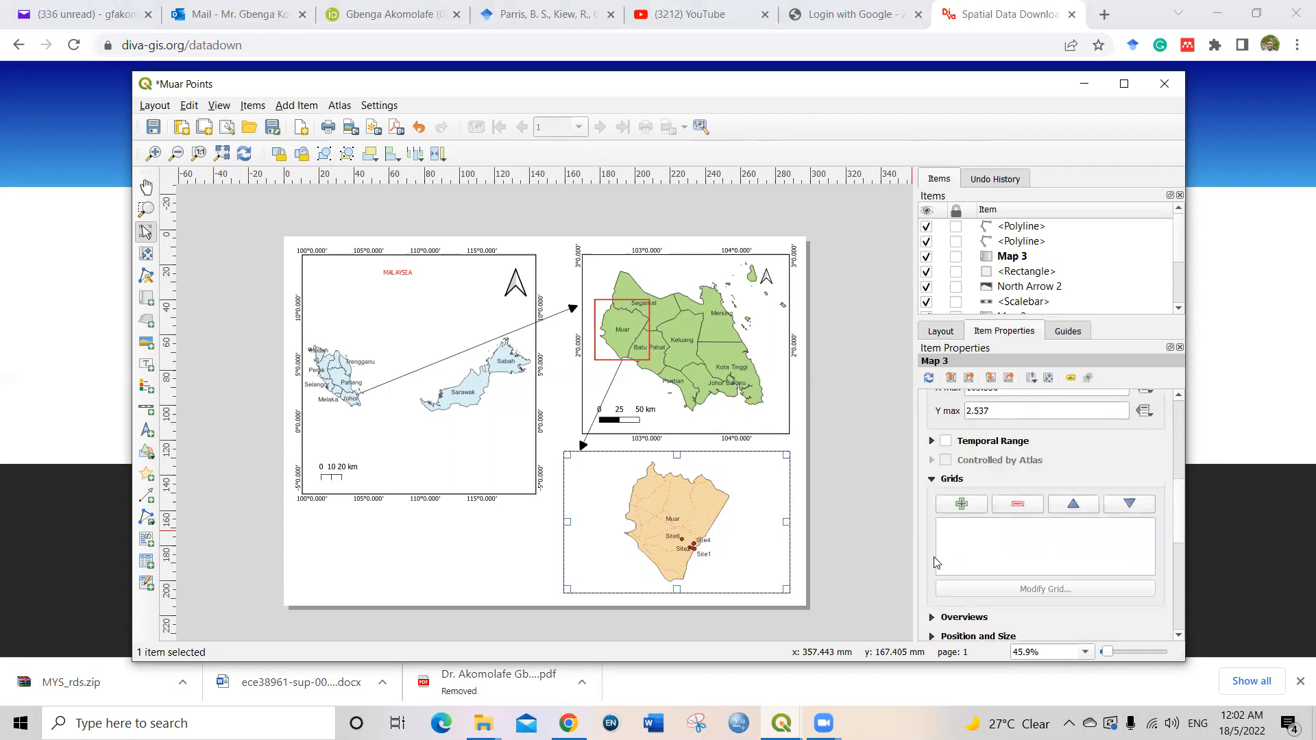
pyautogui.click(959, 506)
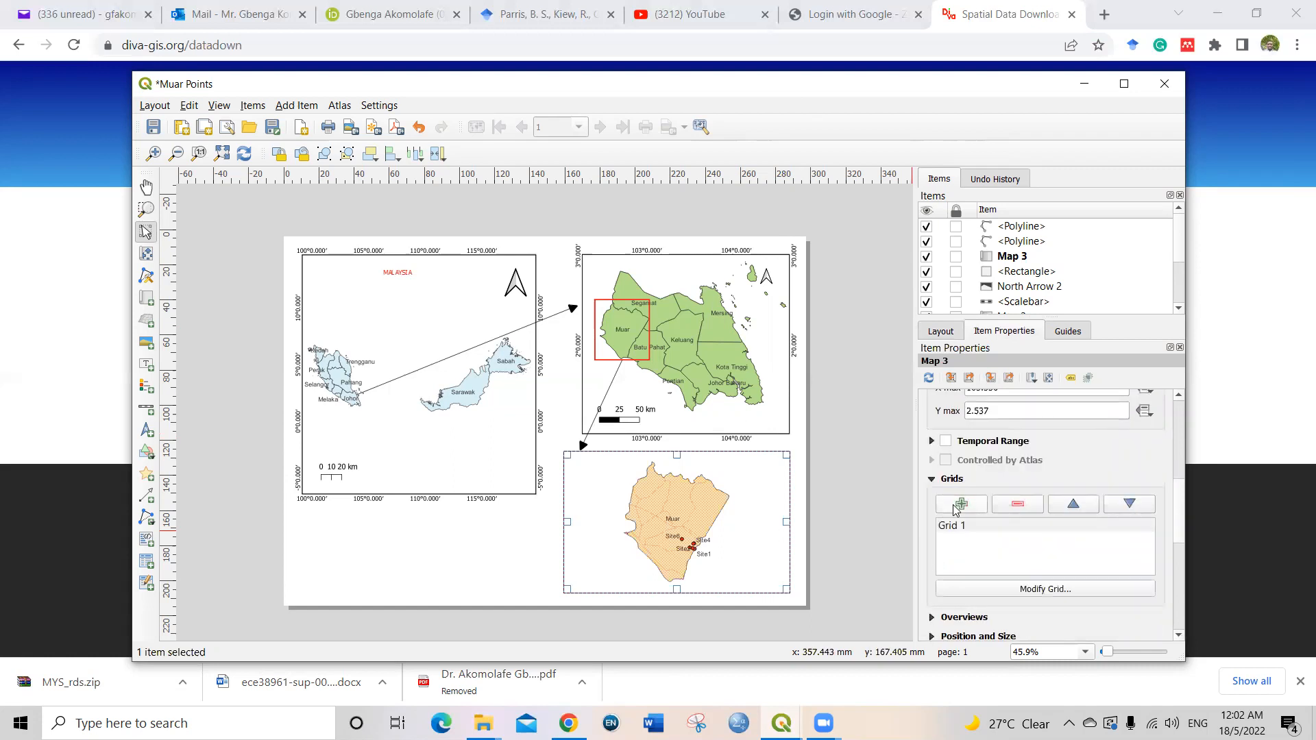
pyautogui.click(1028, 593)
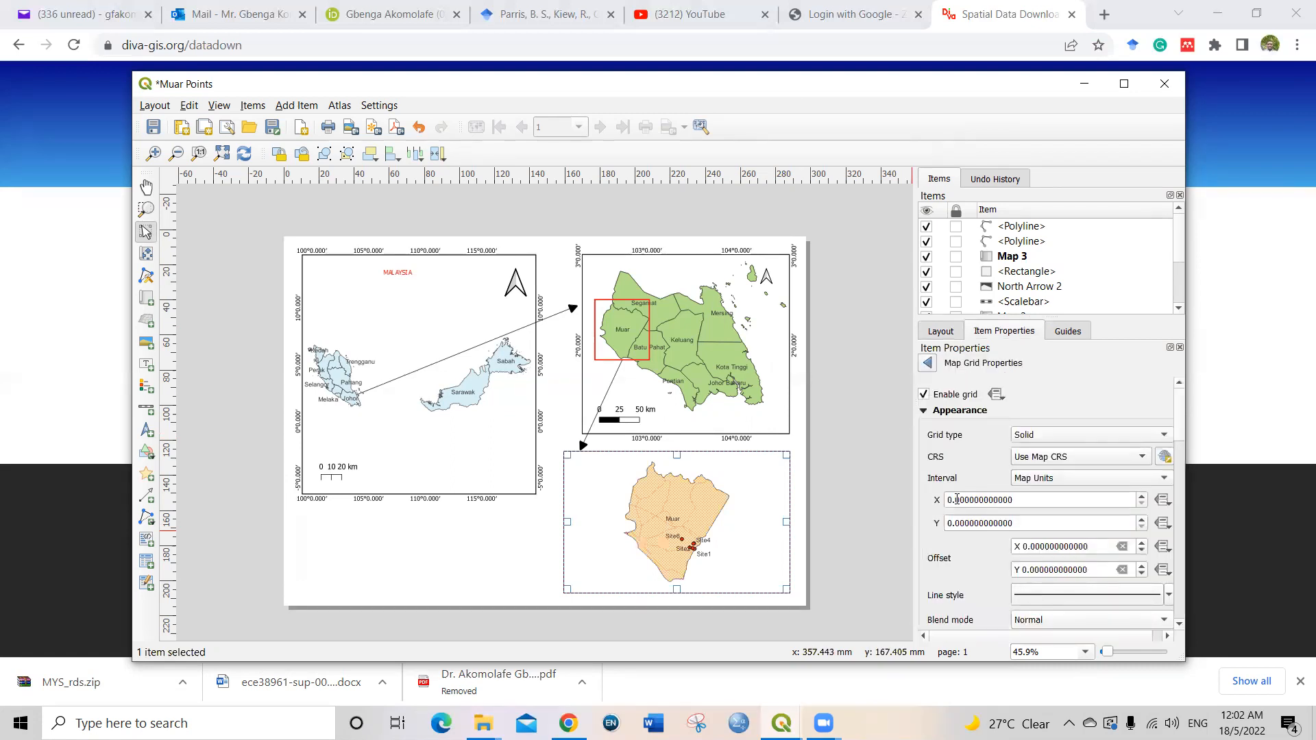
# Step: Use the Solid grid type and set the grid's X and Y intervals to 5 map units
pyautogui.click(1043, 436)
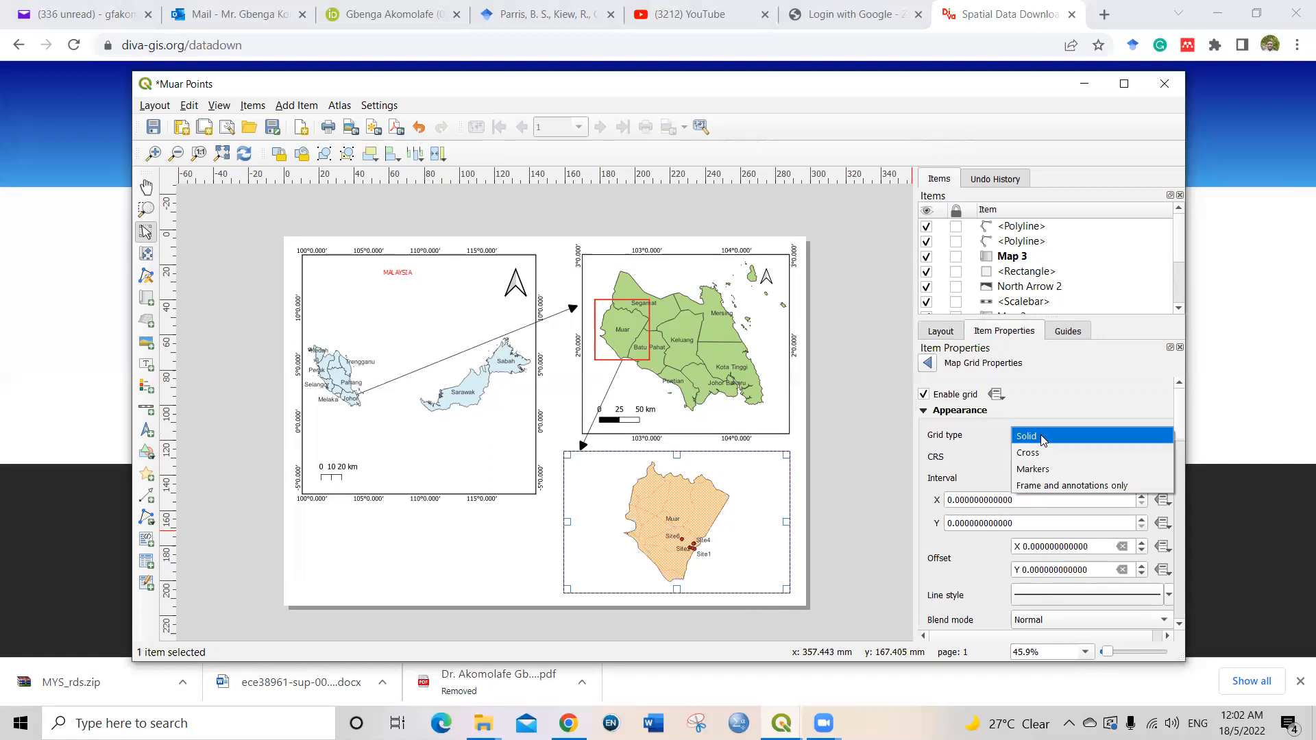
pyautogui.click(1041, 436)
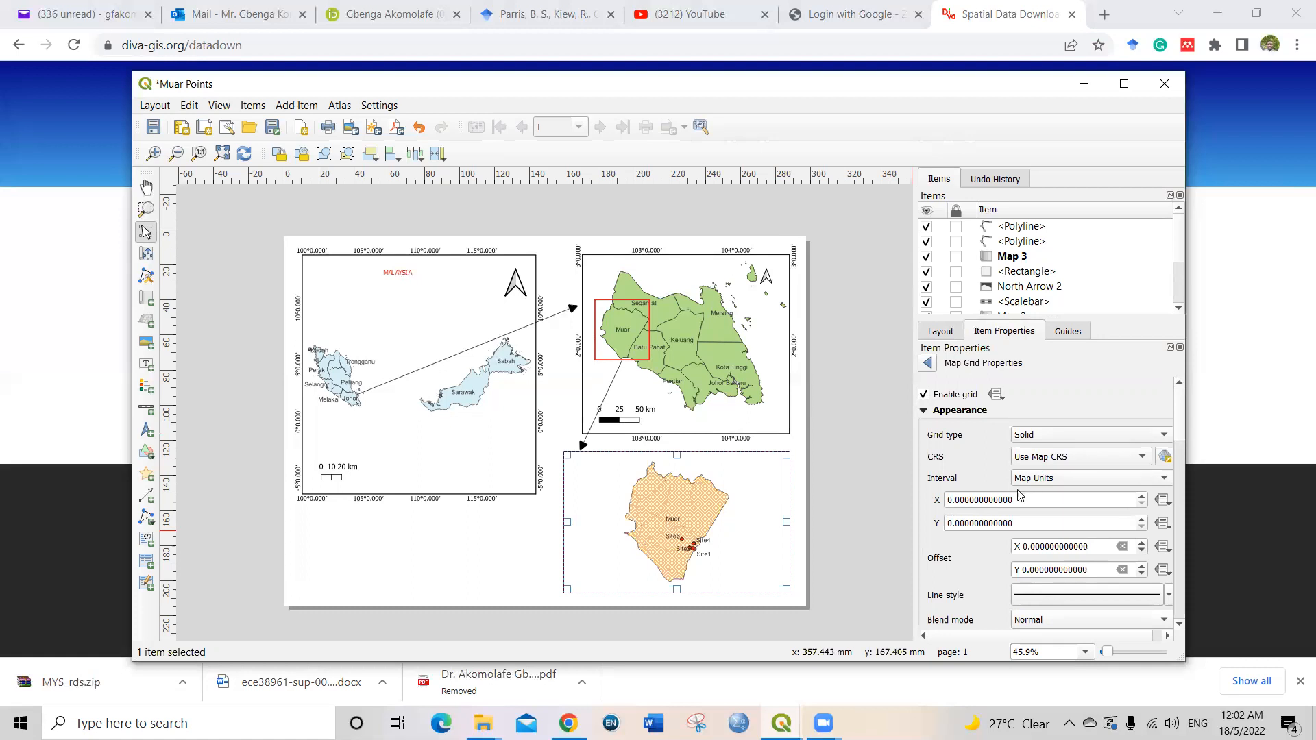
pyautogui.click(955, 500)
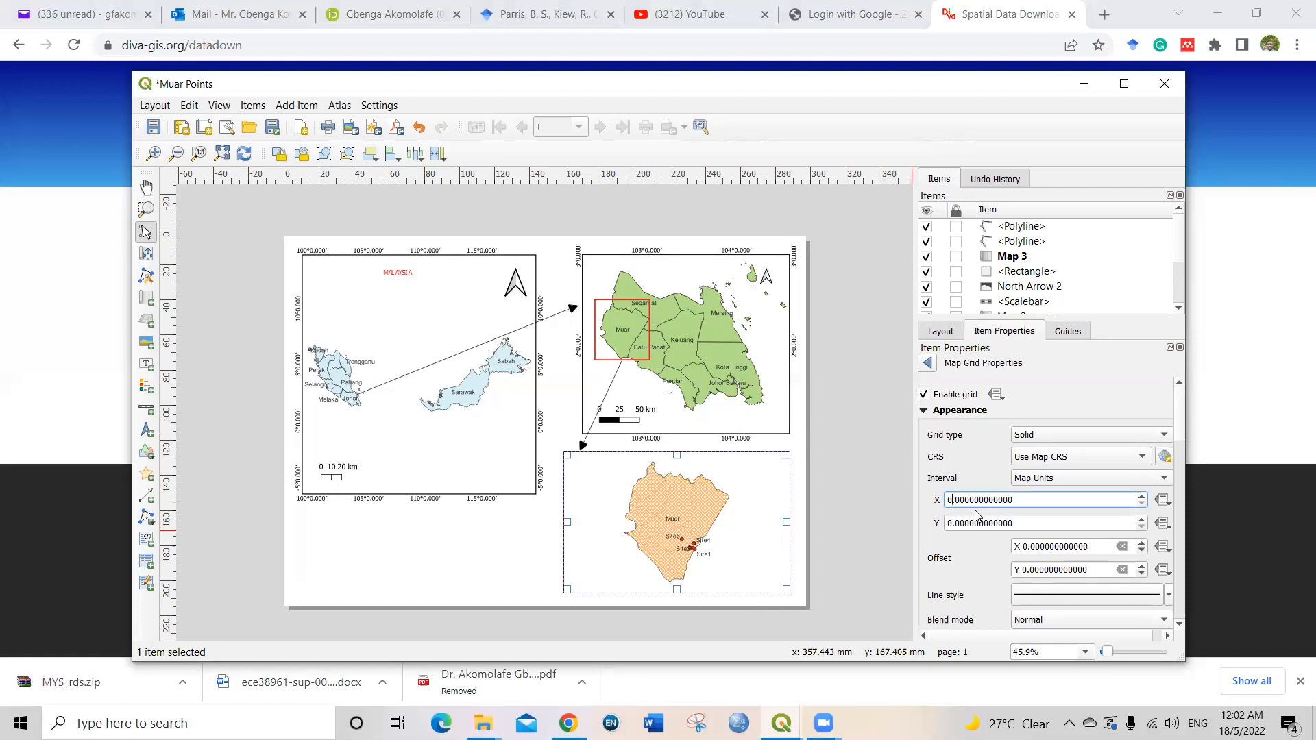
pyautogui.write('5')
pyautogui.click(951, 522)
pyautogui.write('5')
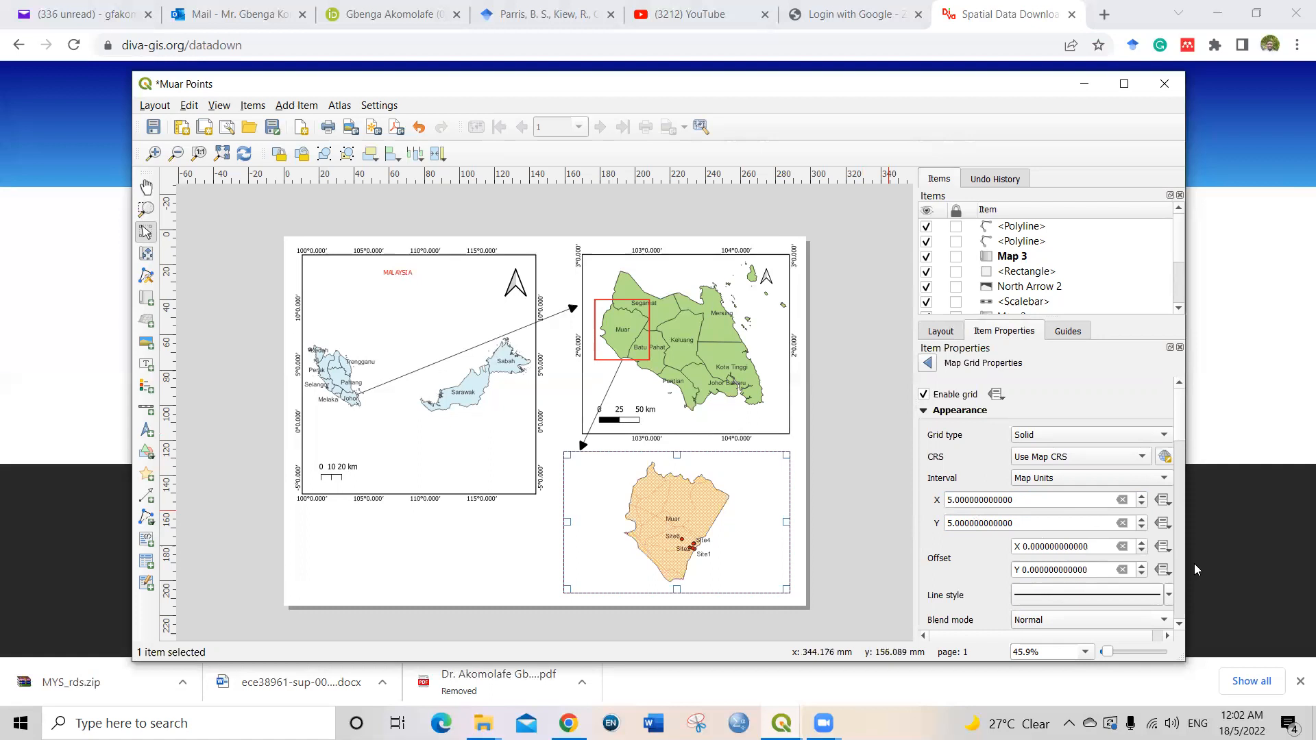
# Step: Set the frame style of the Muar map's grid to Line Border
pyautogui.click(1179, 625)
pyautogui.click(1179, 625)
pyautogui.click(1179, 625)
pyautogui.click(1179, 625)
pyautogui.click(1180, 626)
pyautogui.click(1179, 626)
pyautogui.click(1179, 626)
pyautogui.click(1179, 625)
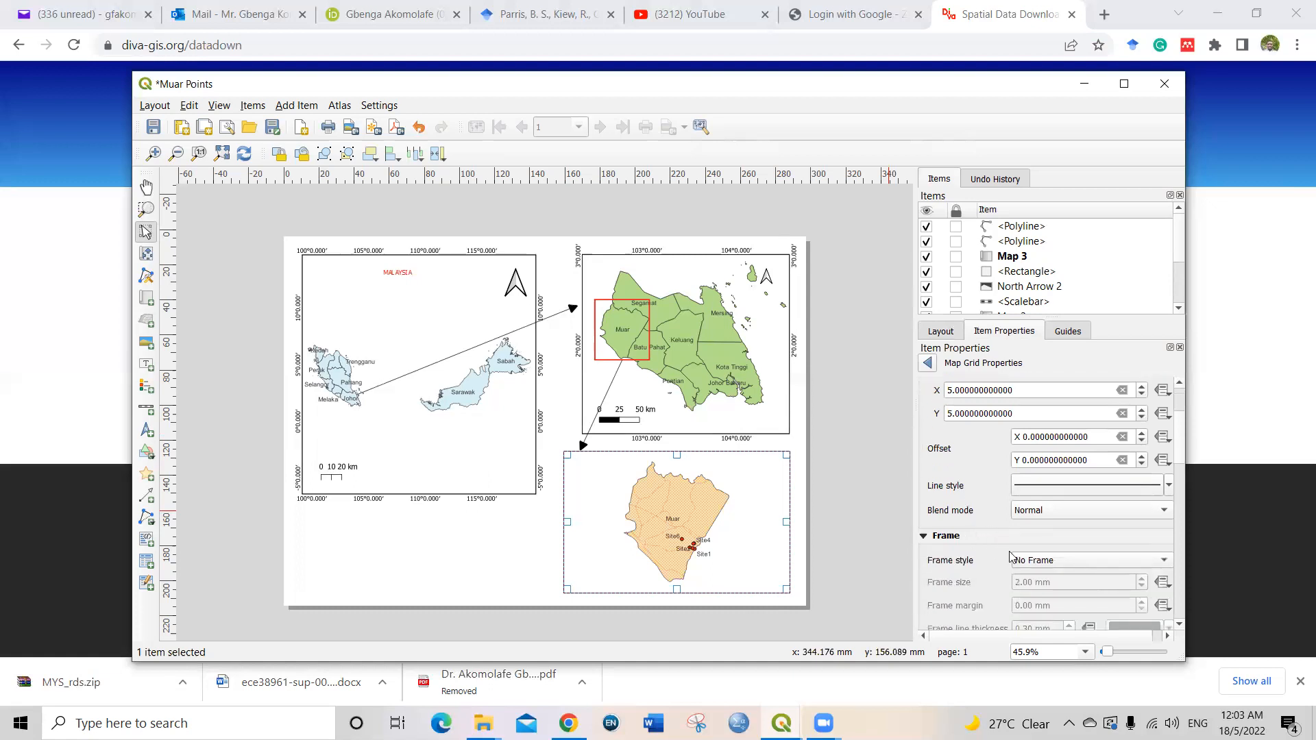
pyautogui.click(1053, 561)
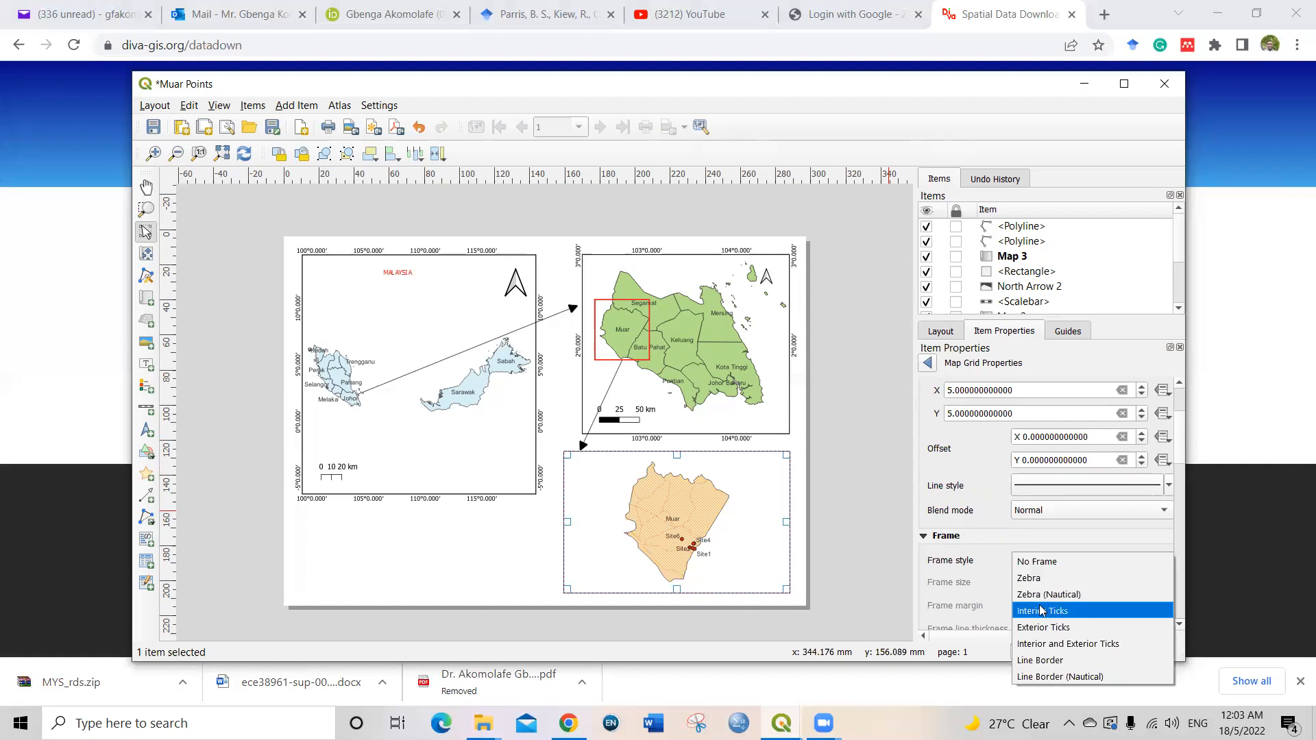
pyautogui.click(1041, 660)
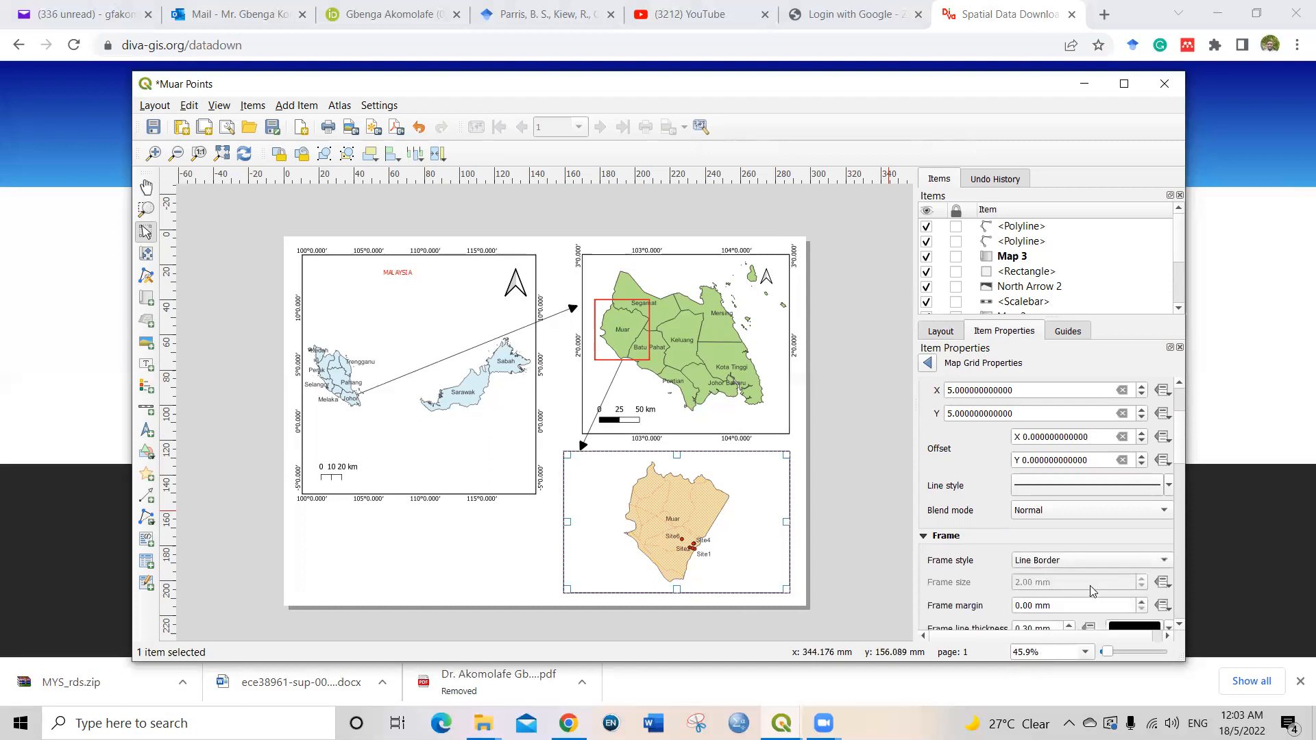
# Step: Enable coordinate drawing for the Muar map's grid
pyautogui.click(1178, 628)
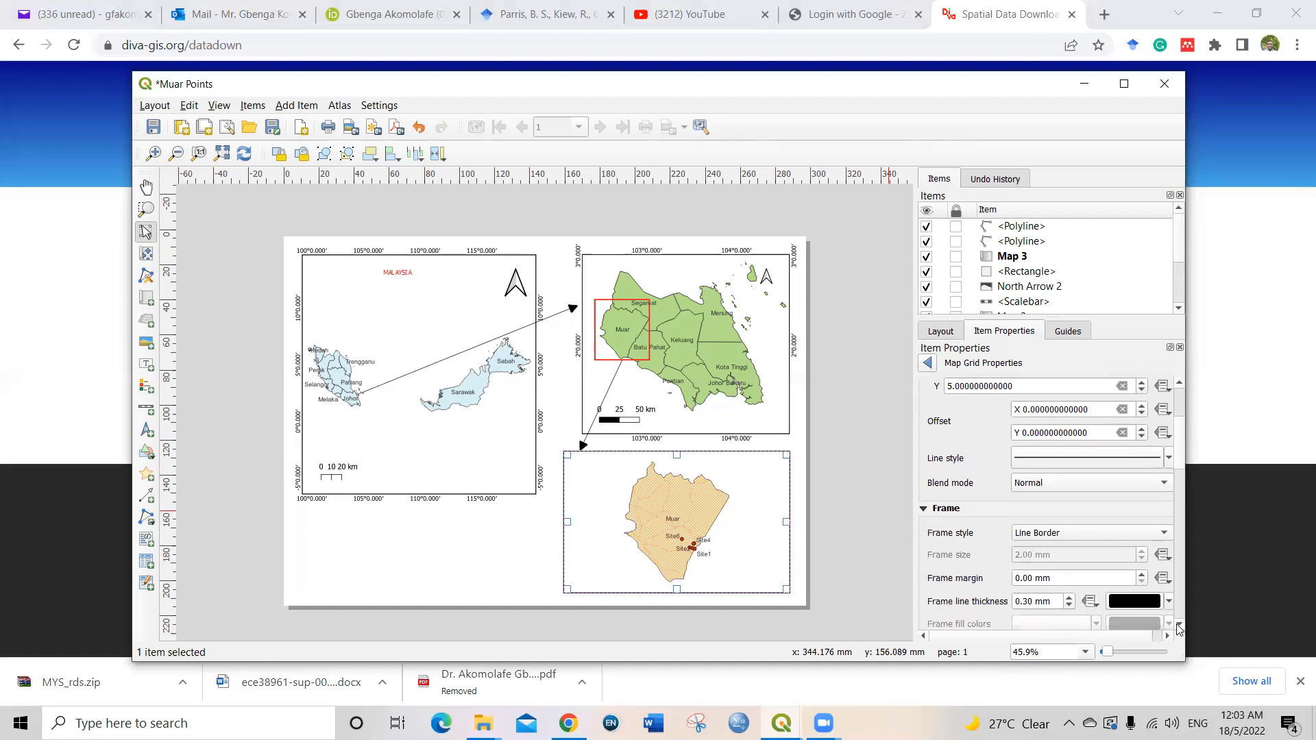
pyautogui.click(1179, 628)
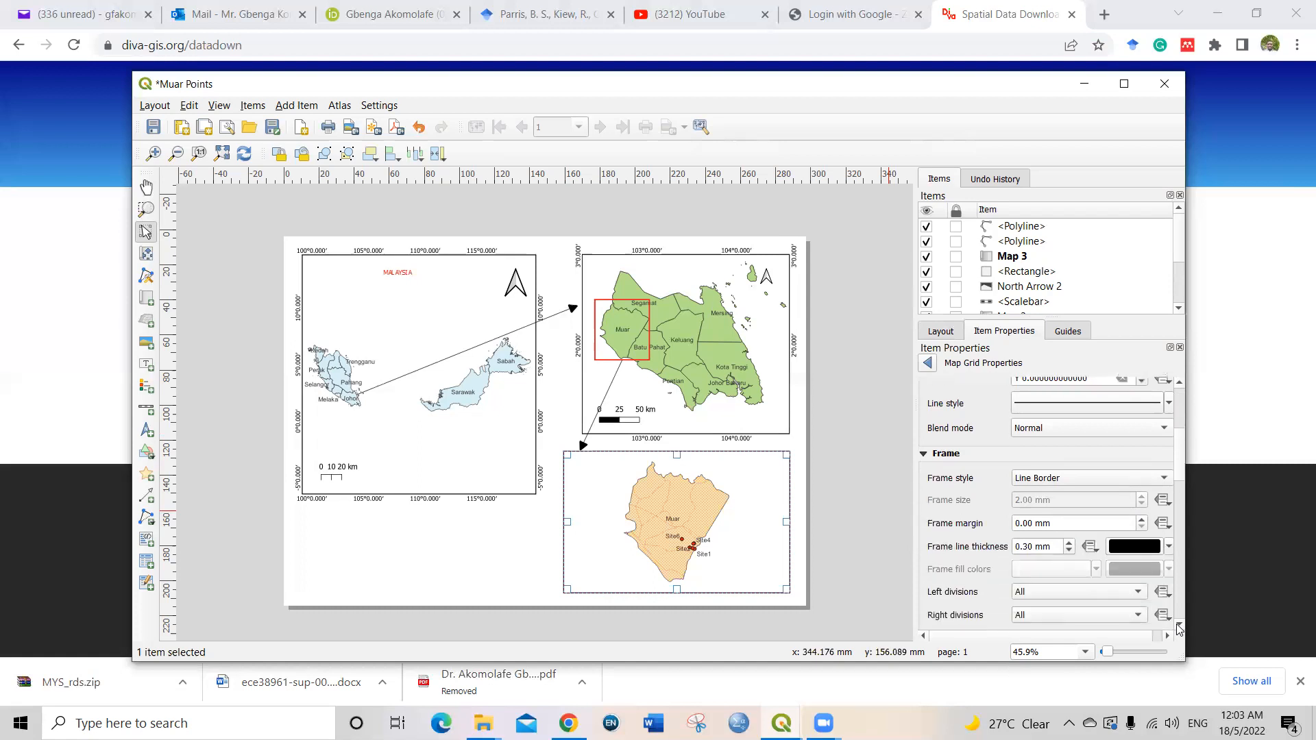
pyautogui.click(1179, 628)
pyautogui.click(1179, 628)
pyautogui.click(1179, 628)
pyautogui.click(1179, 627)
pyautogui.click(1179, 627)
pyautogui.click(1178, 627)
pyautogui.click(1179, 627)
pyautogui.click(1178, 628)
pyautogui.click(1178, 628)
pyautogui.click(1179, 628)
pyautogui.click(1179, 628)
pyautogui.click(1179, 628)
pyautogui.click(1178, 628)
pyautogui.click(1179, 628)
pyautogui.click(1178, 627)
pyautogui.click(1178, 628)
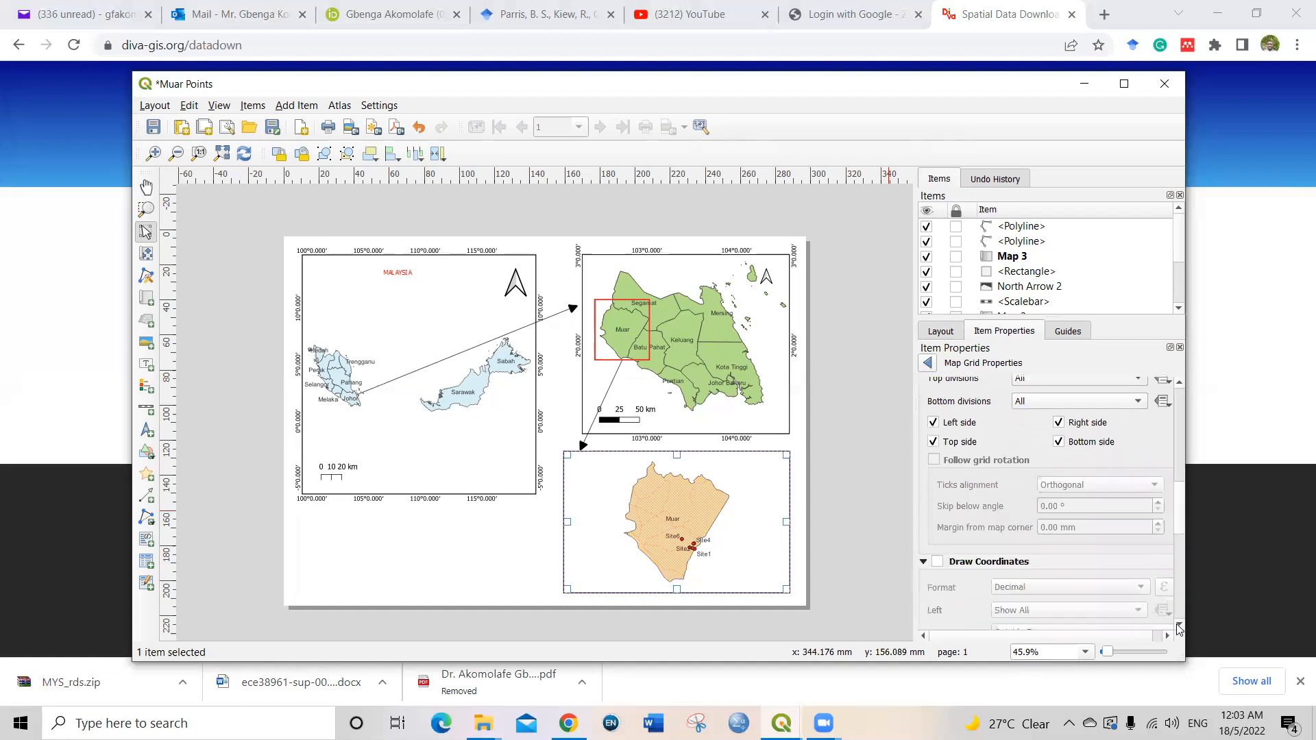
pyautogui.click(937, 563)
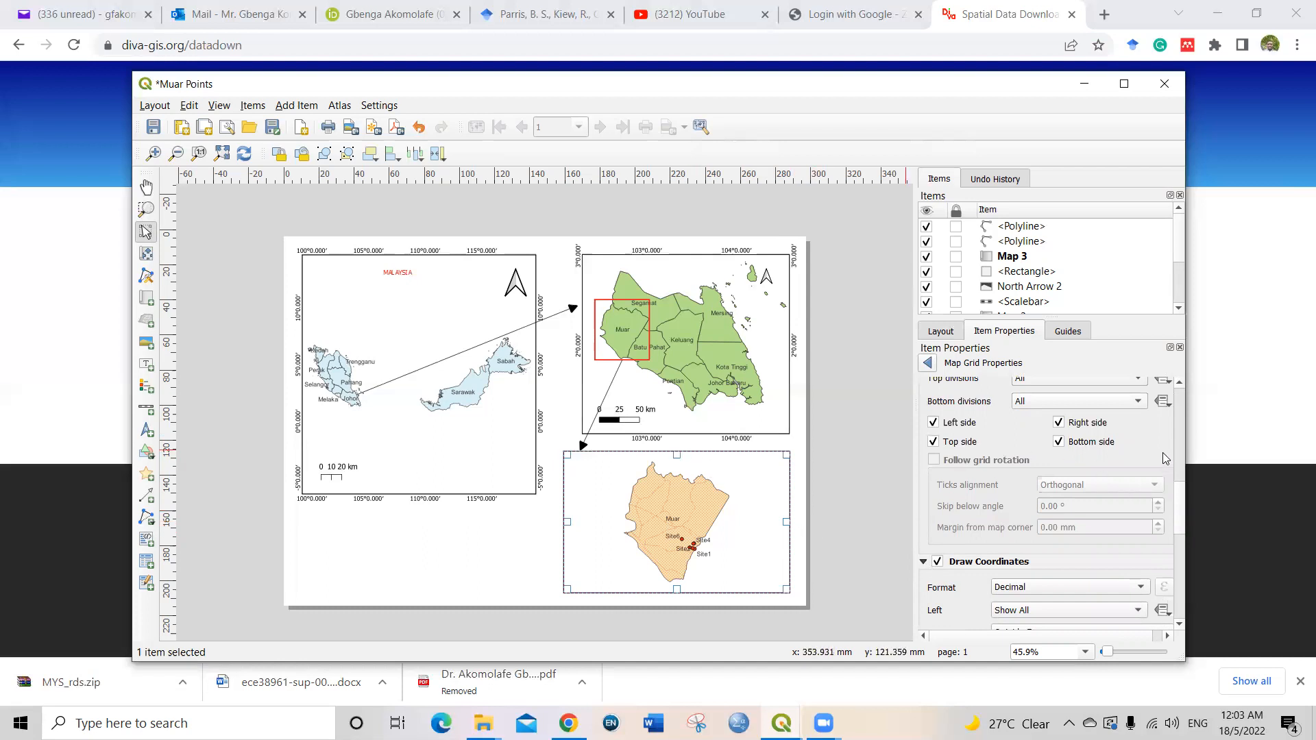
# Step: Go back to the frame and interval settings of the Muar map's grid
pyautogui.click(1178, 382)
pyautogui.click(1179, 386)
pyautogui.click(1179, 386)
pyautogui.click(1179, 385)
pyautogui.click(1179, 385)
pyautogui.click(1178, 385)
pyautogui.click(1179, 385)
pyautogui.click(1179, 385)
pyautogui.click(1178, 385)
pyautogui.click(1178, 385)
pyautogui.click(1179, 385)
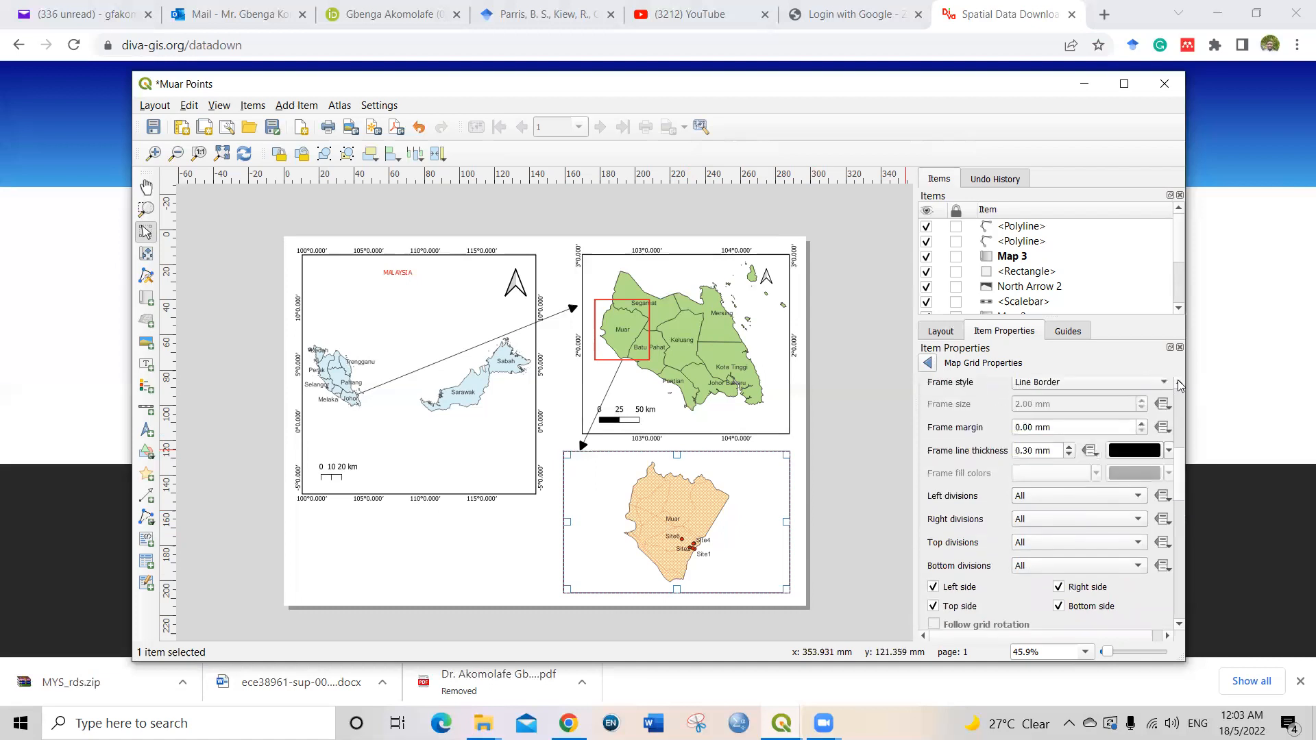
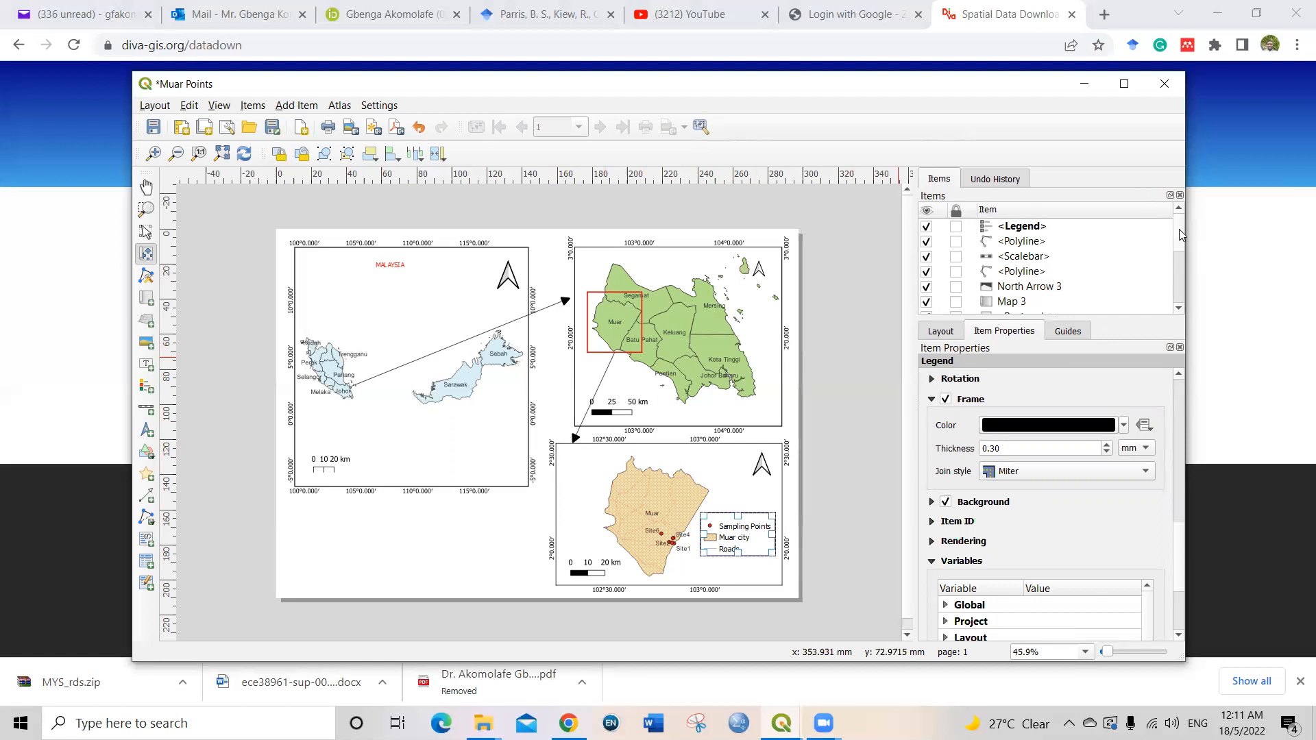
pyautogui.moveTo(1179, 229); pyautogui.dragTo(1176, 194)
pyautogui.scroll(10, 1179, 414)
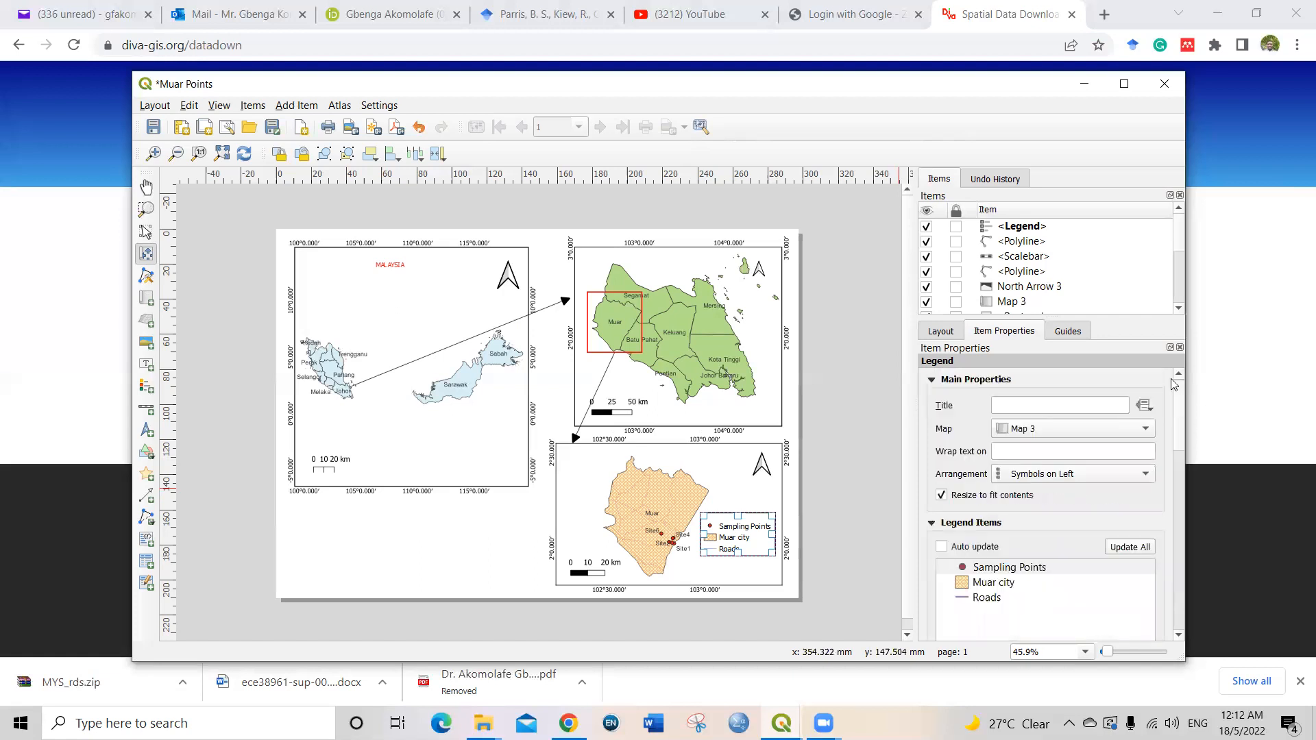
pyautogui.scroll(1, 1179, 375)
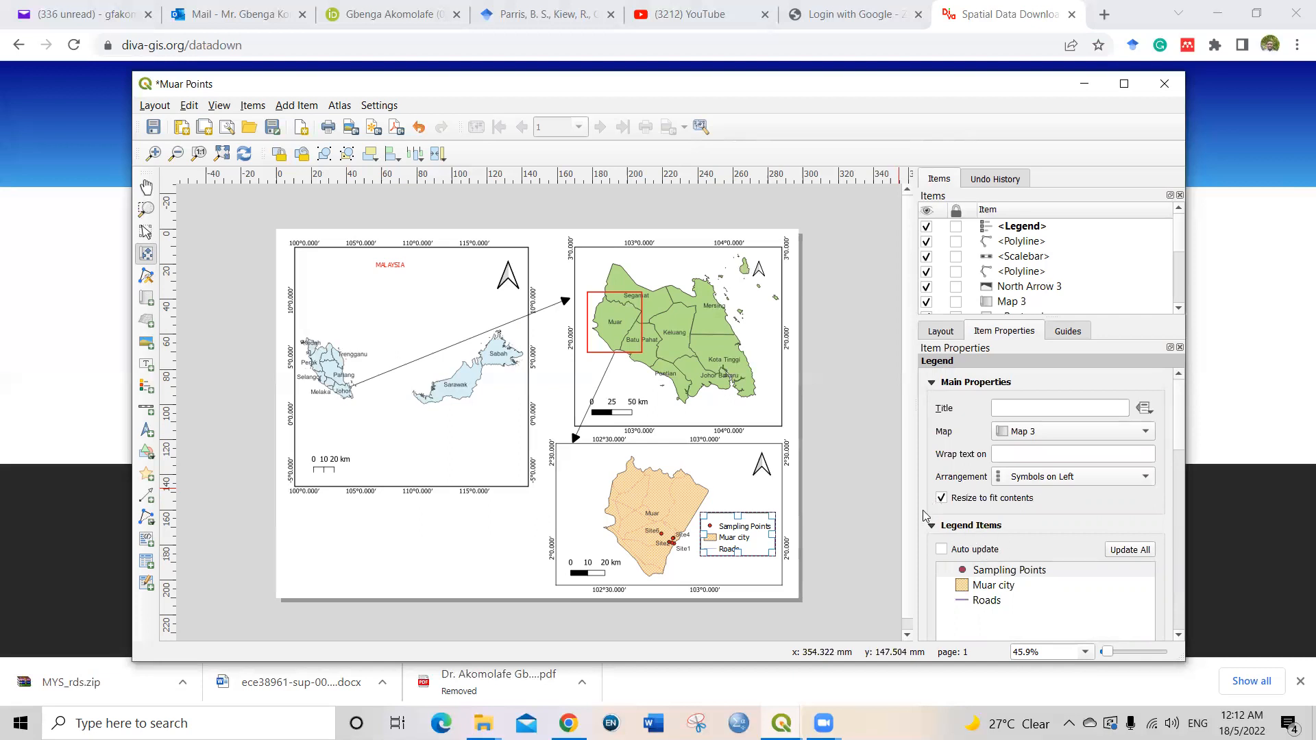
pyautogui.click(931, 383)
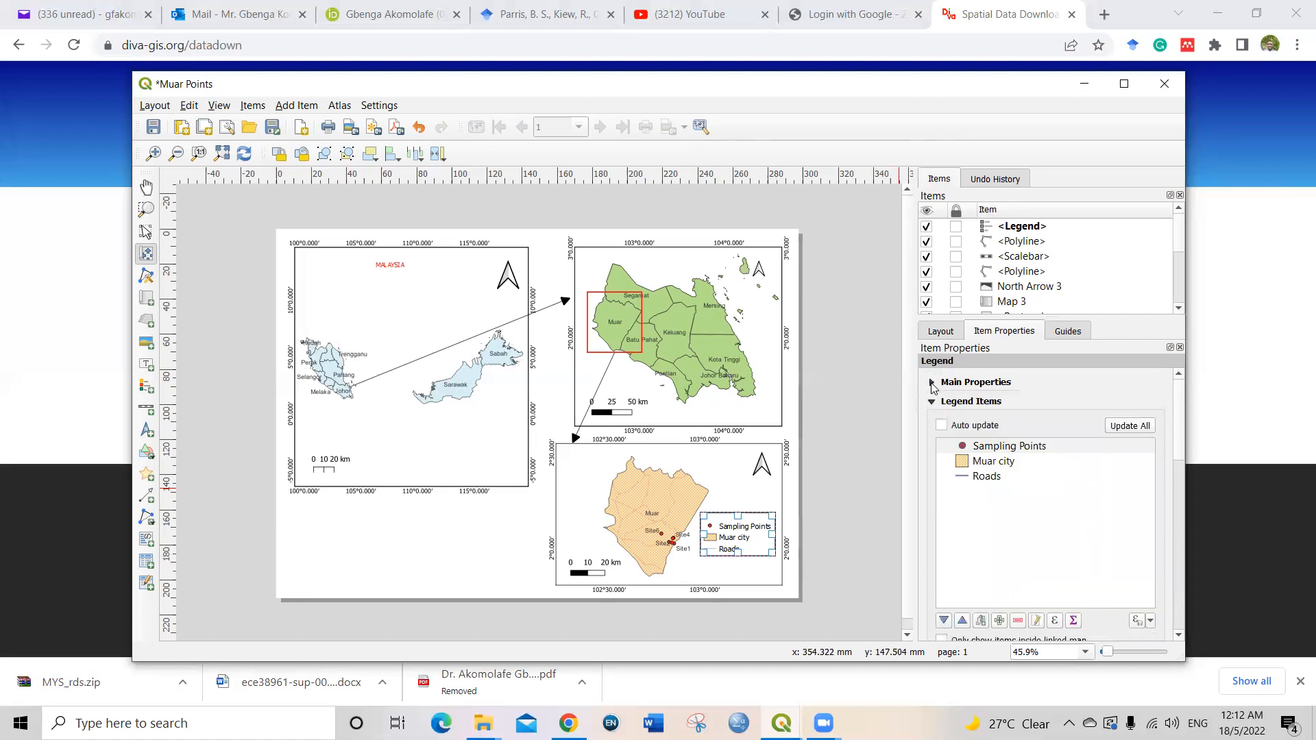
pyautogui.click(940, 333)
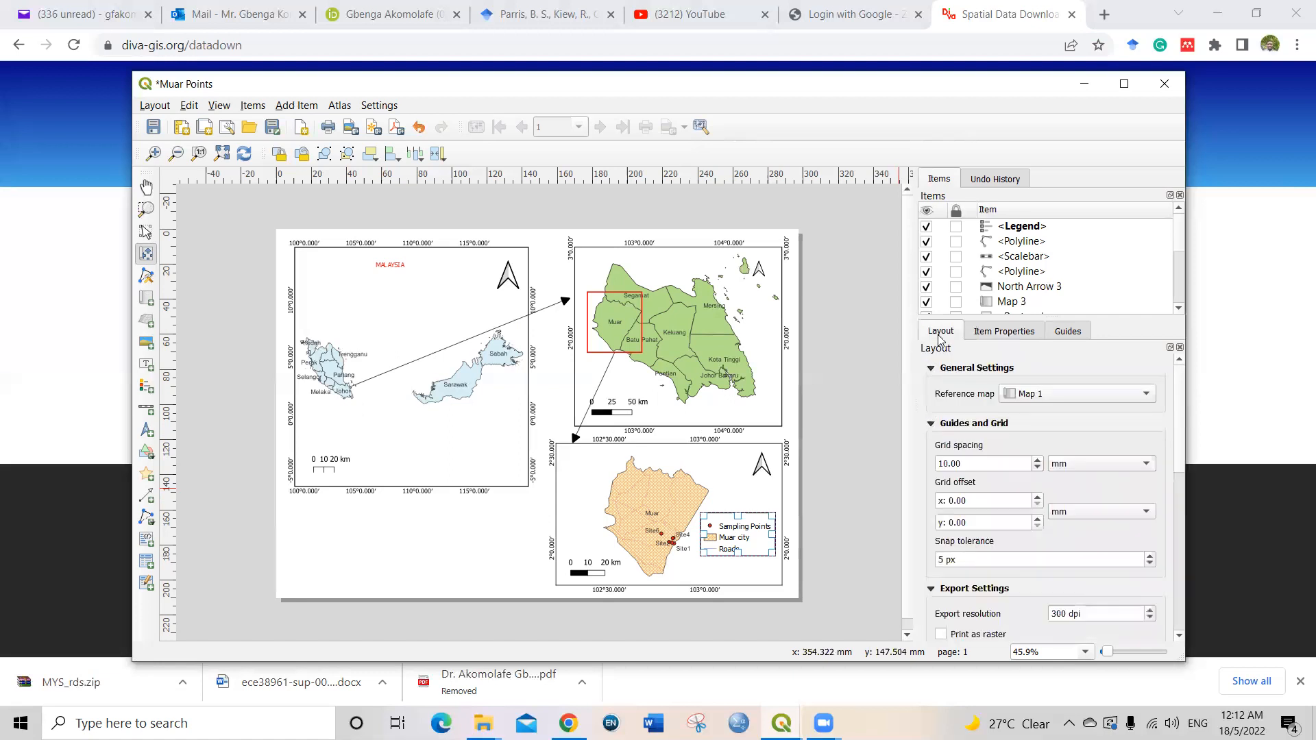
# Step: Save the project with the current Muar Points layout
pyautogui.click(762, 514)
pyautogui.click(152, 128)
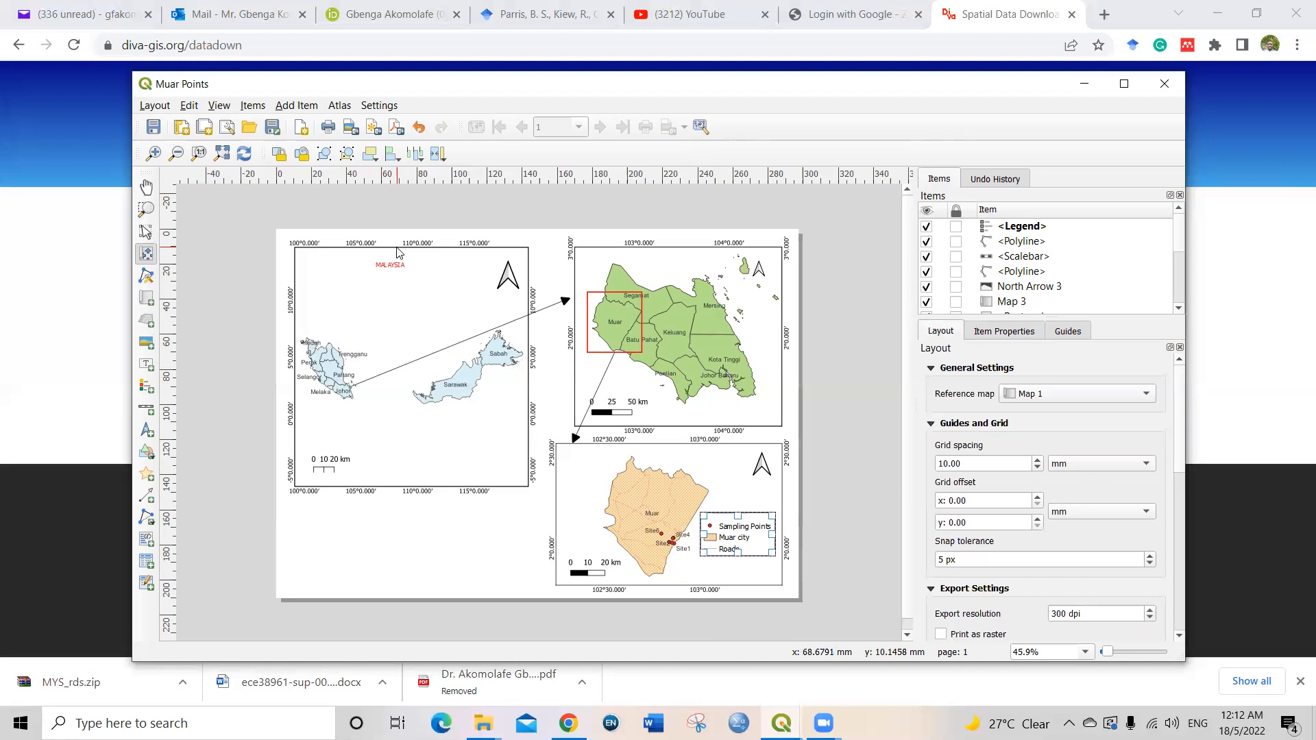
# Step: Lock the layers and layer styles of the Muar map (Map 3) and save the project
pyautogui.click(146, 232)
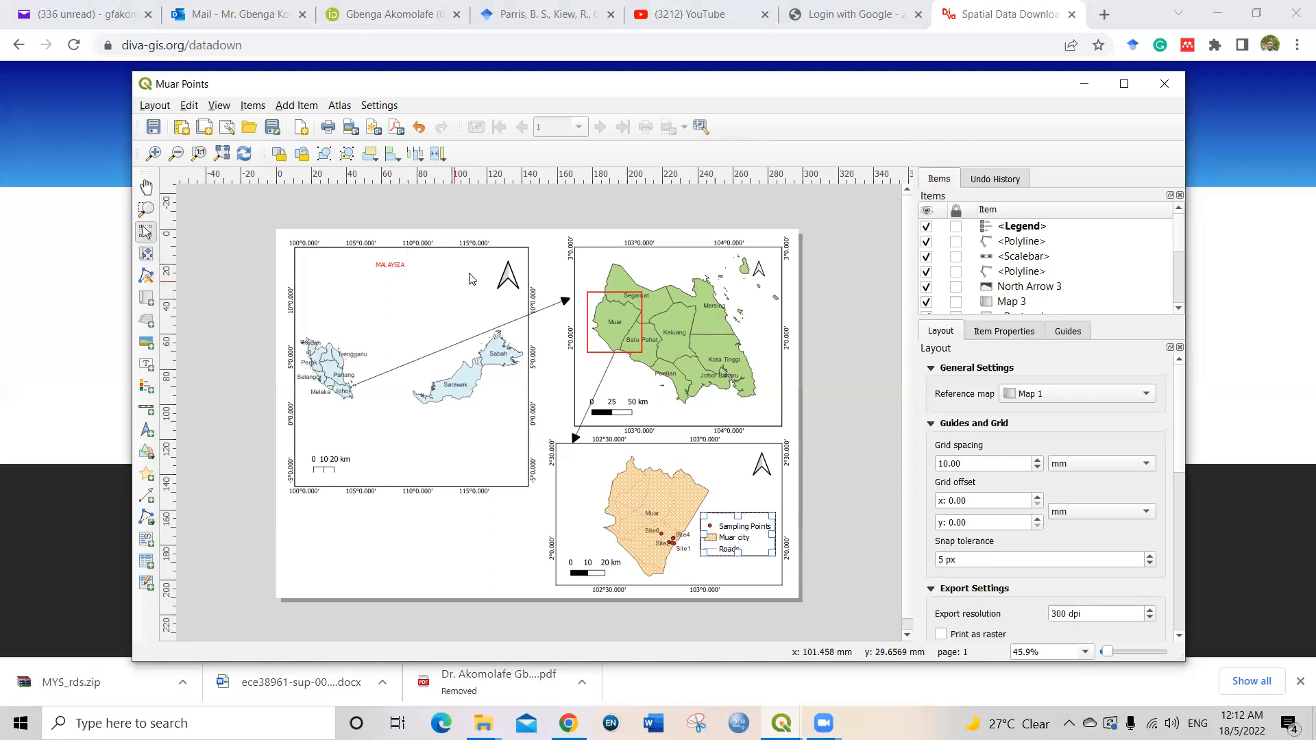
pyautogui.click(556, 445)
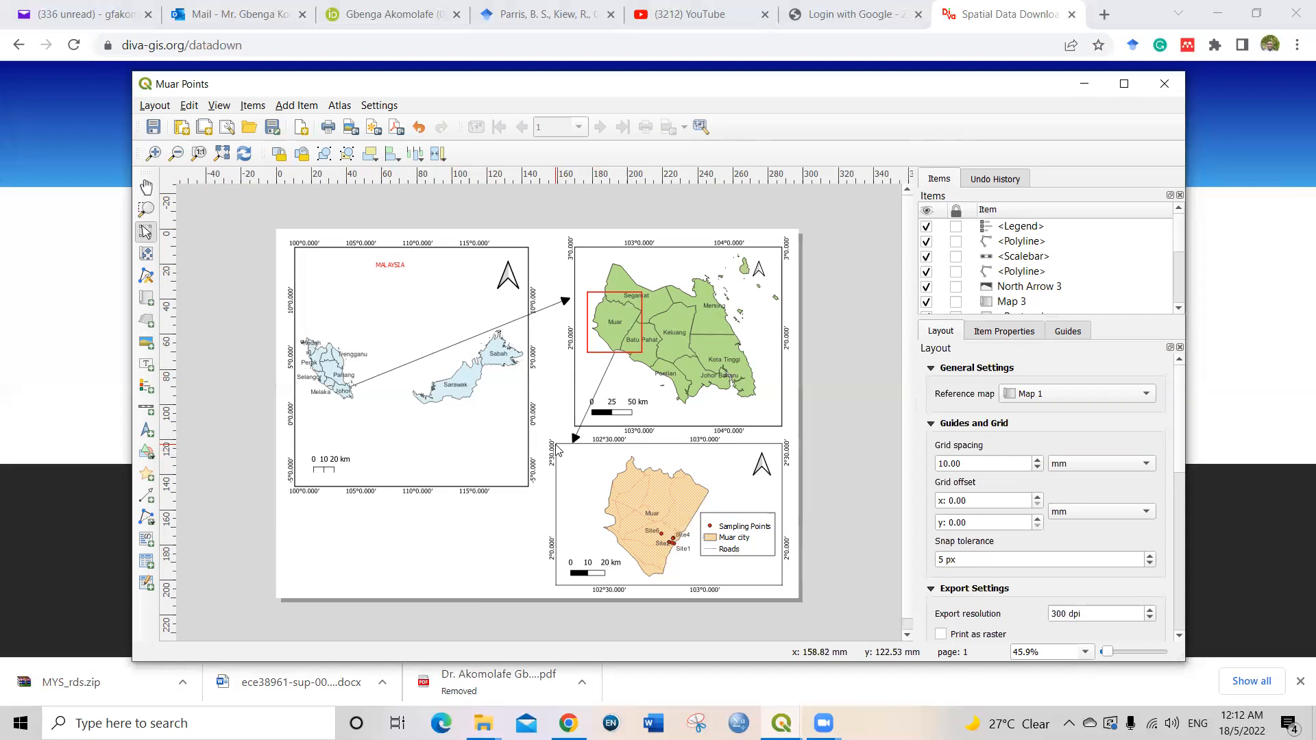
pyautogui.click(559, 488)
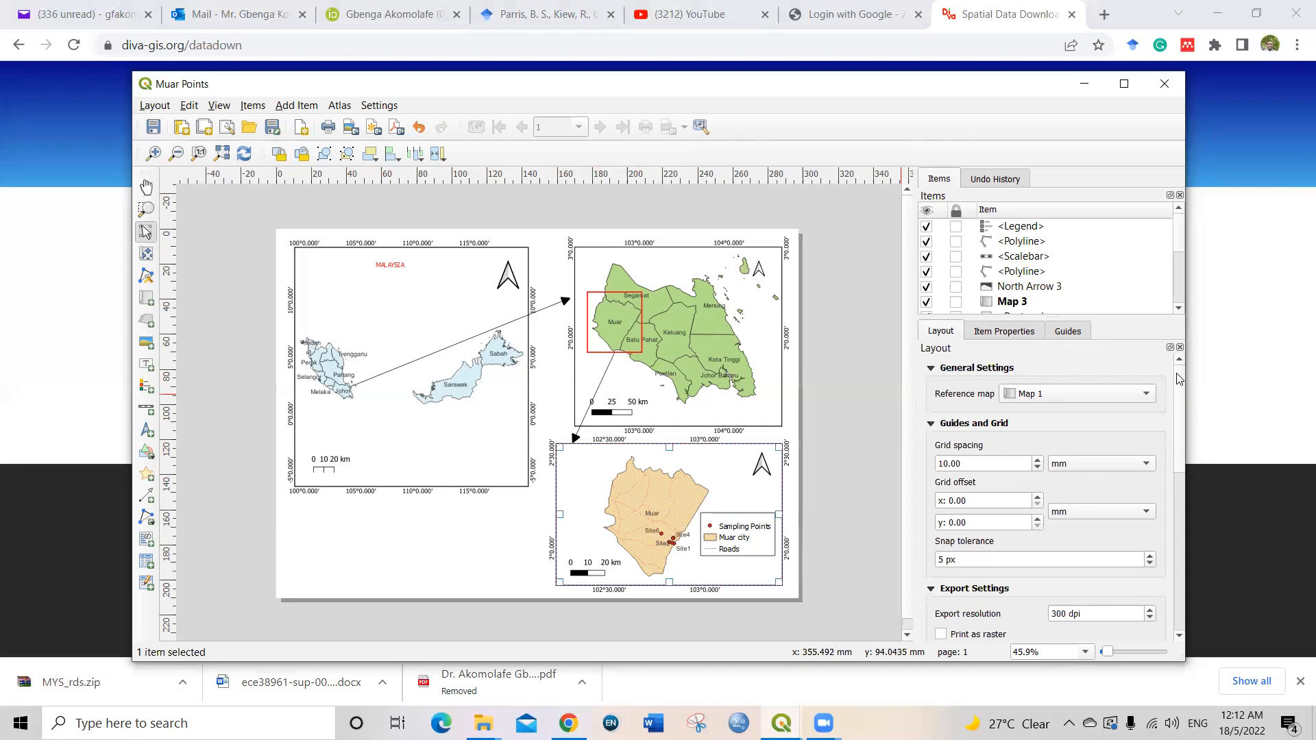
pyautogui.moveTo(1179, 388); pyautogui.dragTo(1143, 365)
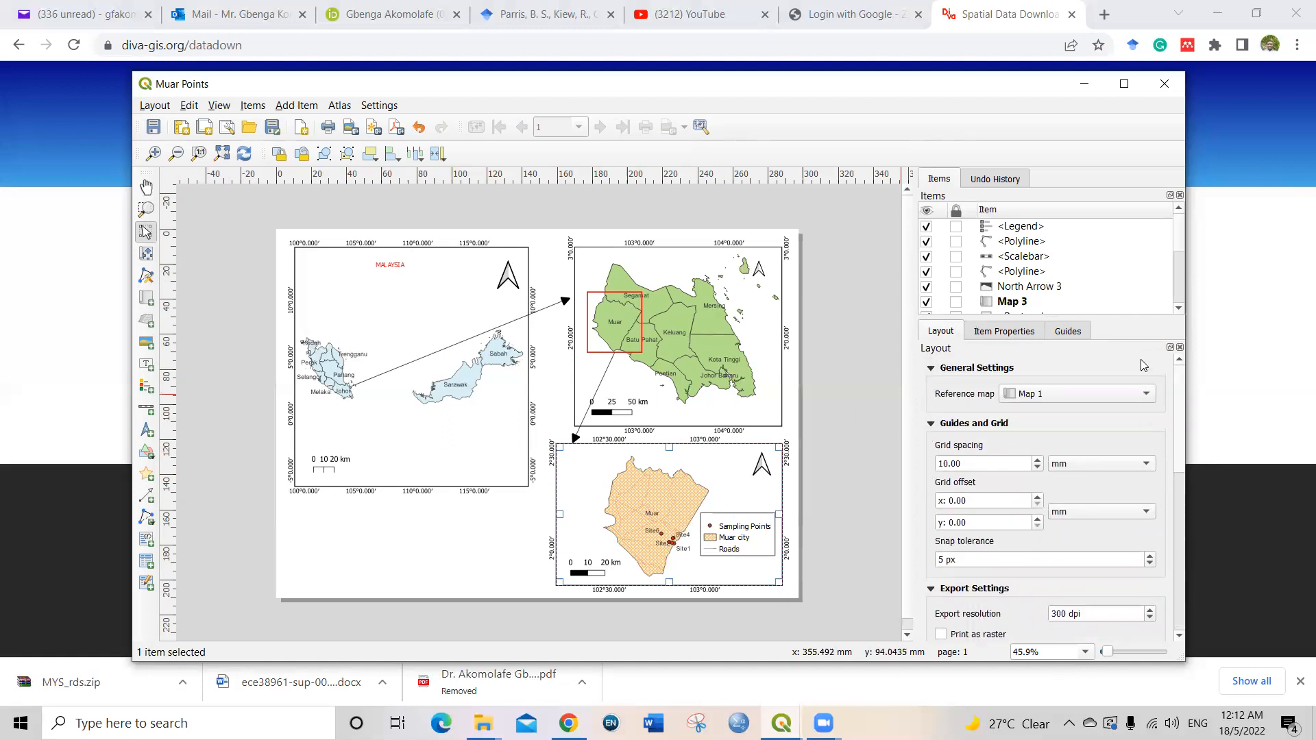
pyautogui.click(1012, 336)
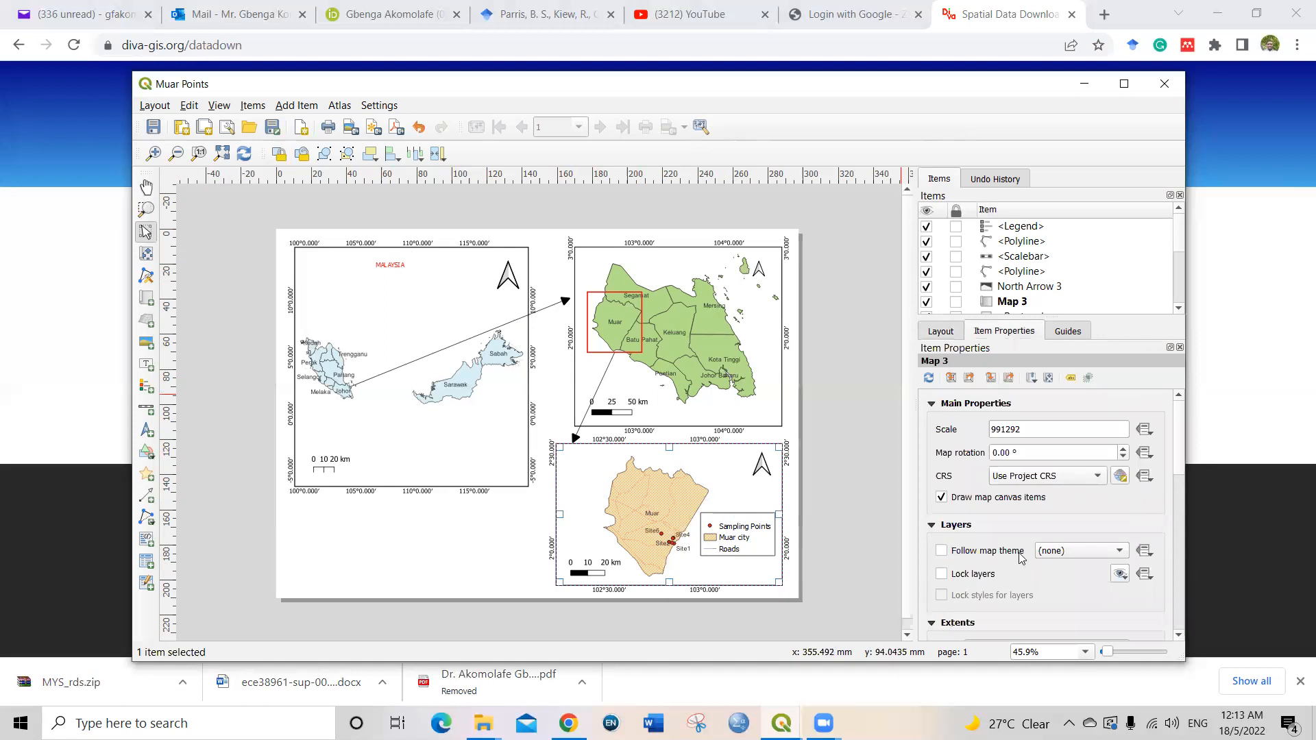
pyautogui.click(941, 574)
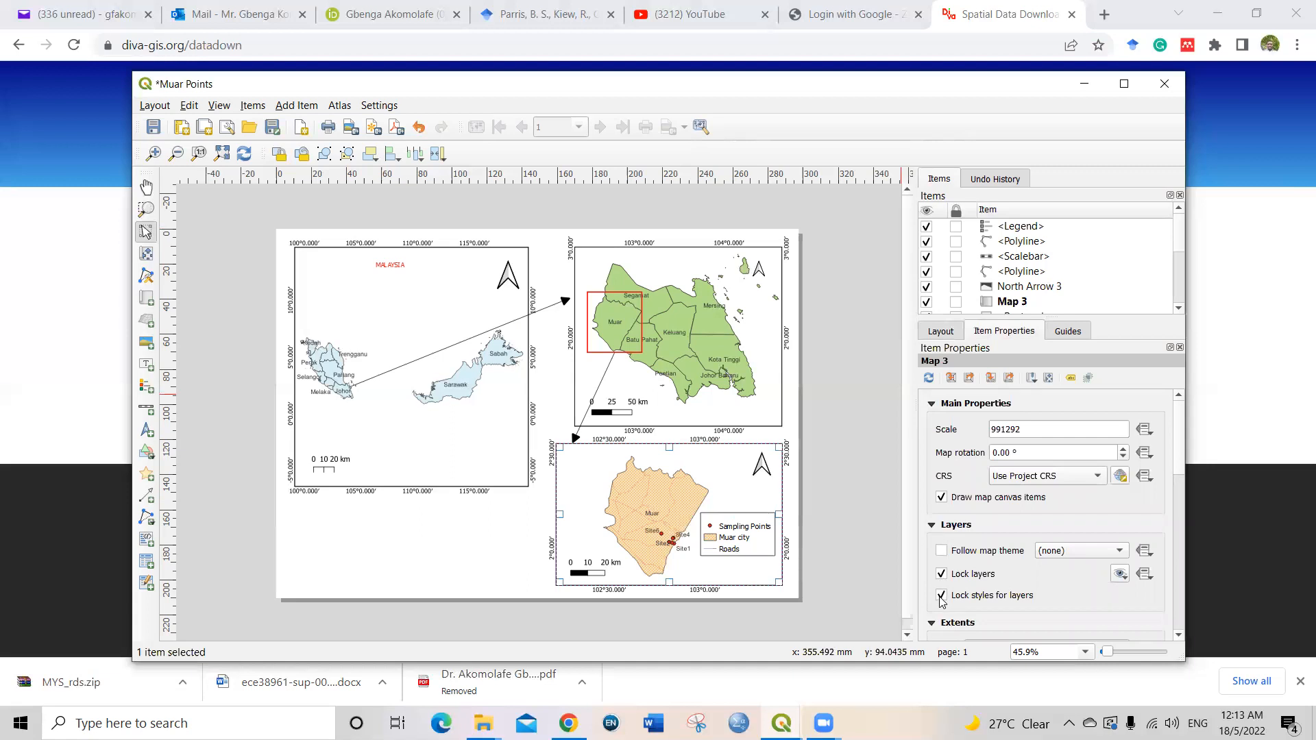
pyautogui.click(510, 594)
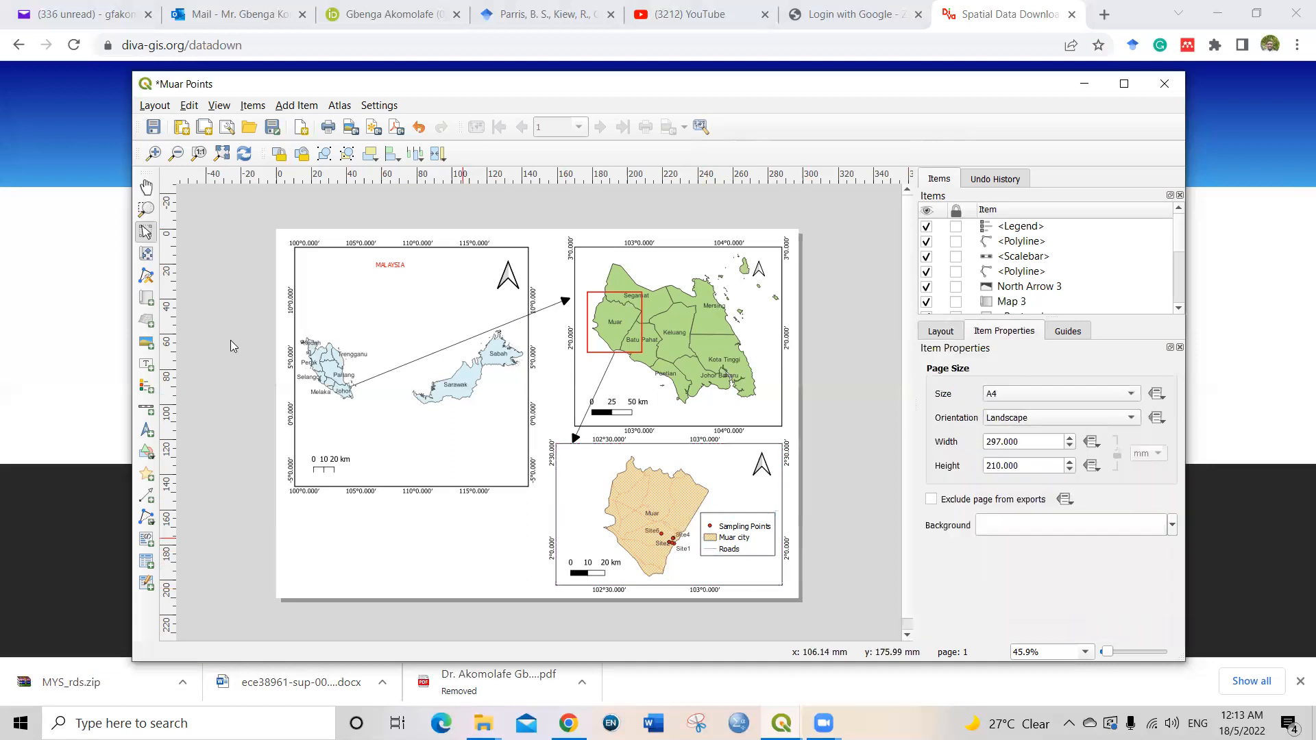
pyautogui.click(154, 128)
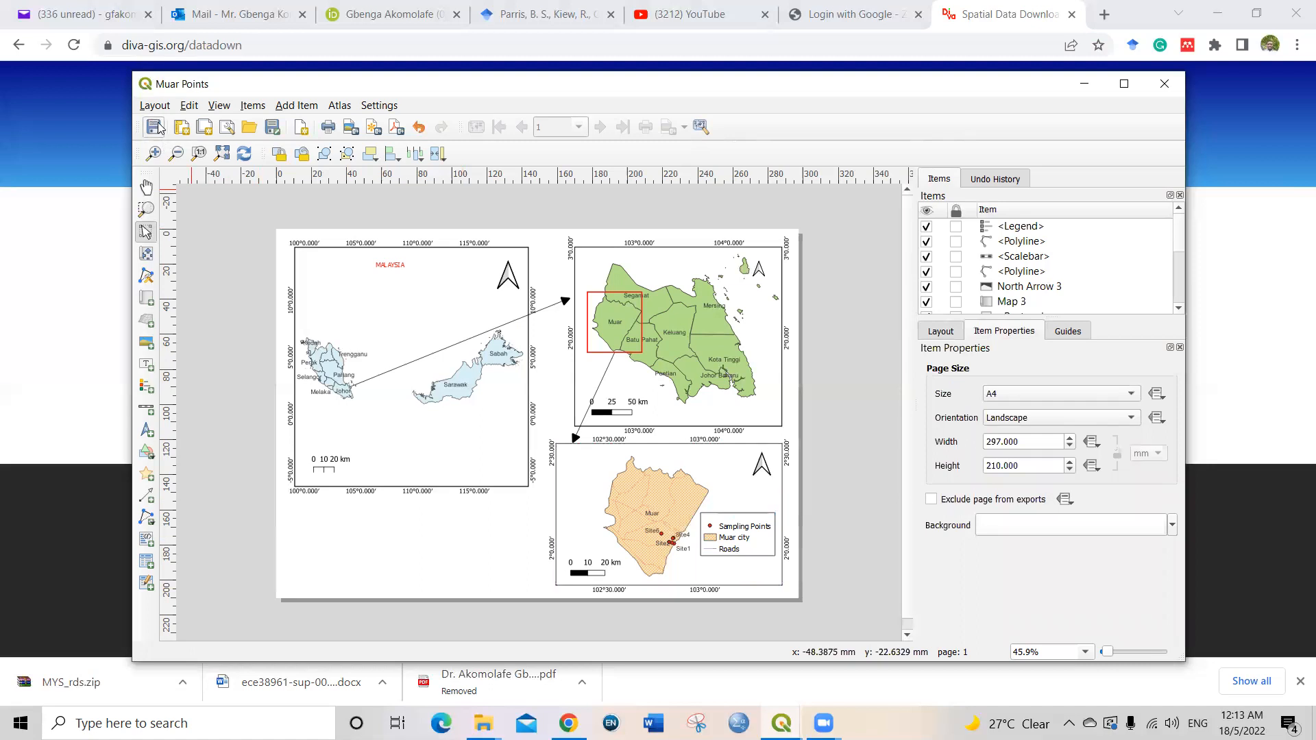
# Step: Start exporting the layout as an image and name the file "Muar points and roads"
pyautogui.click(155, 106)
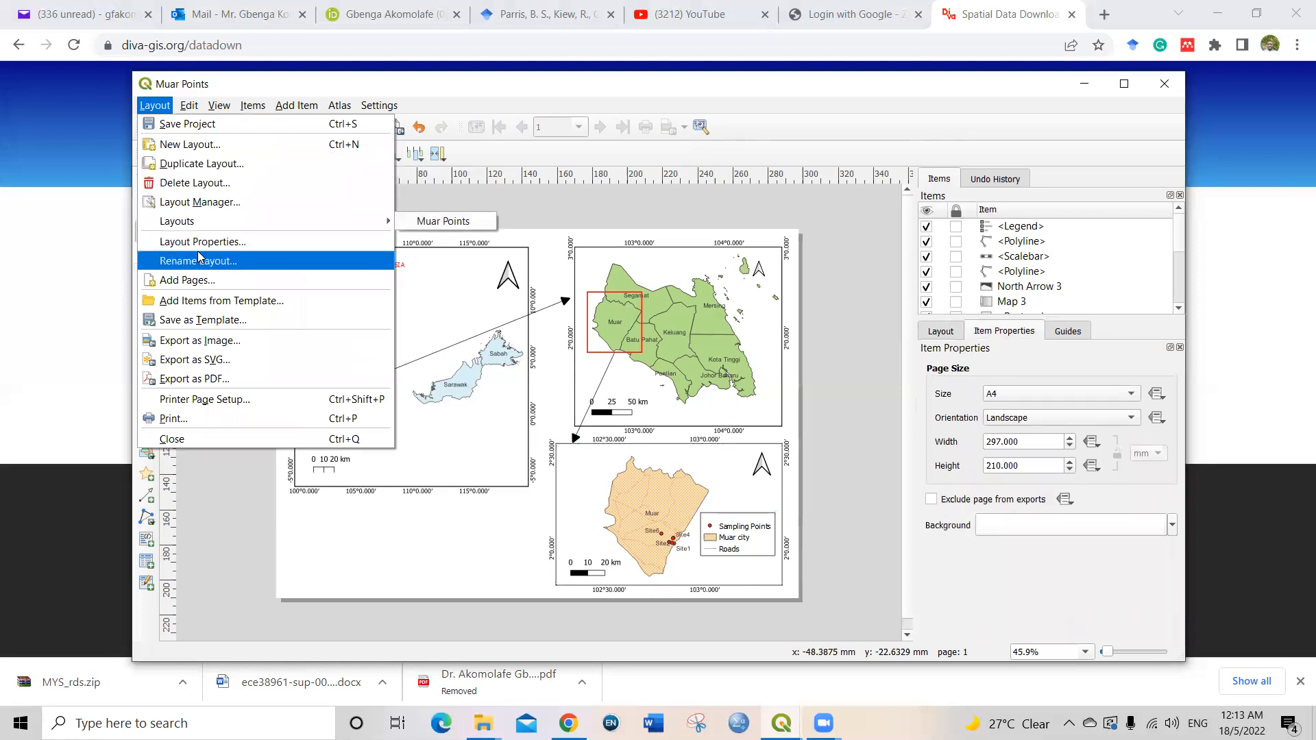
pyautogui.click(212, 343)
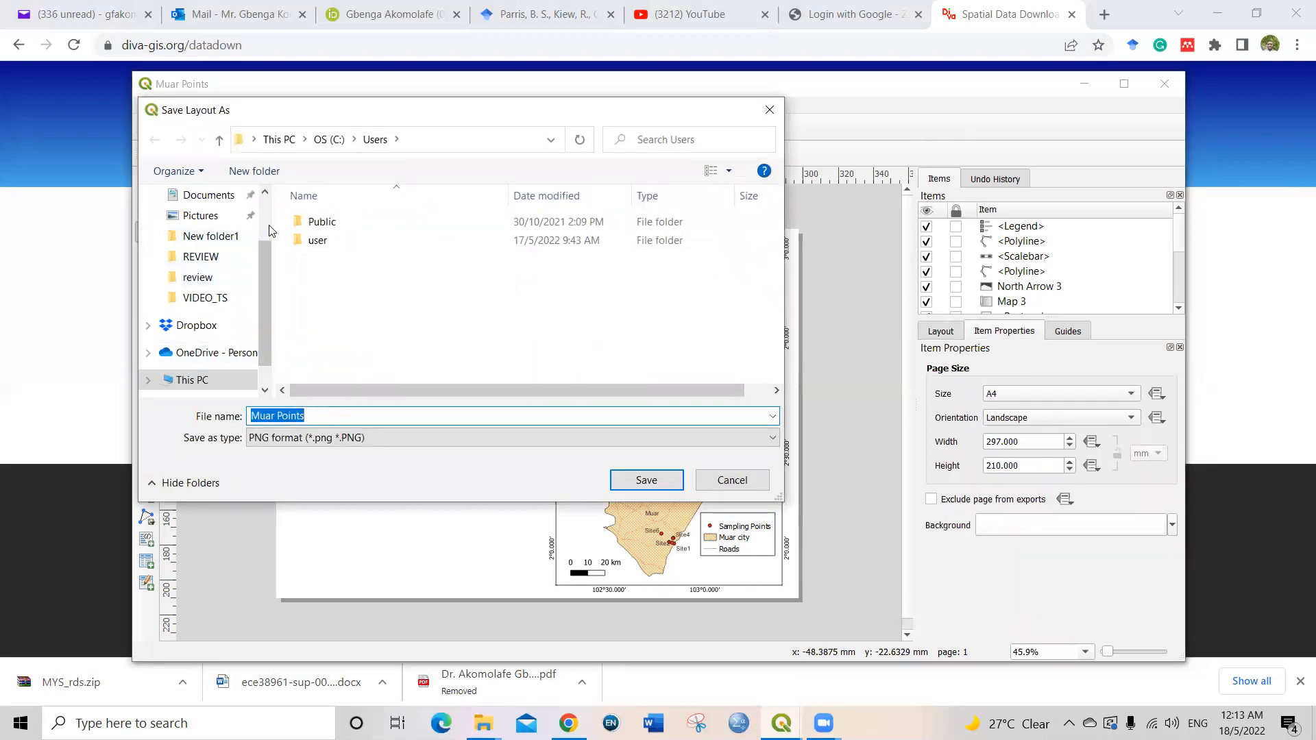
pyautogui.click(320, 416)
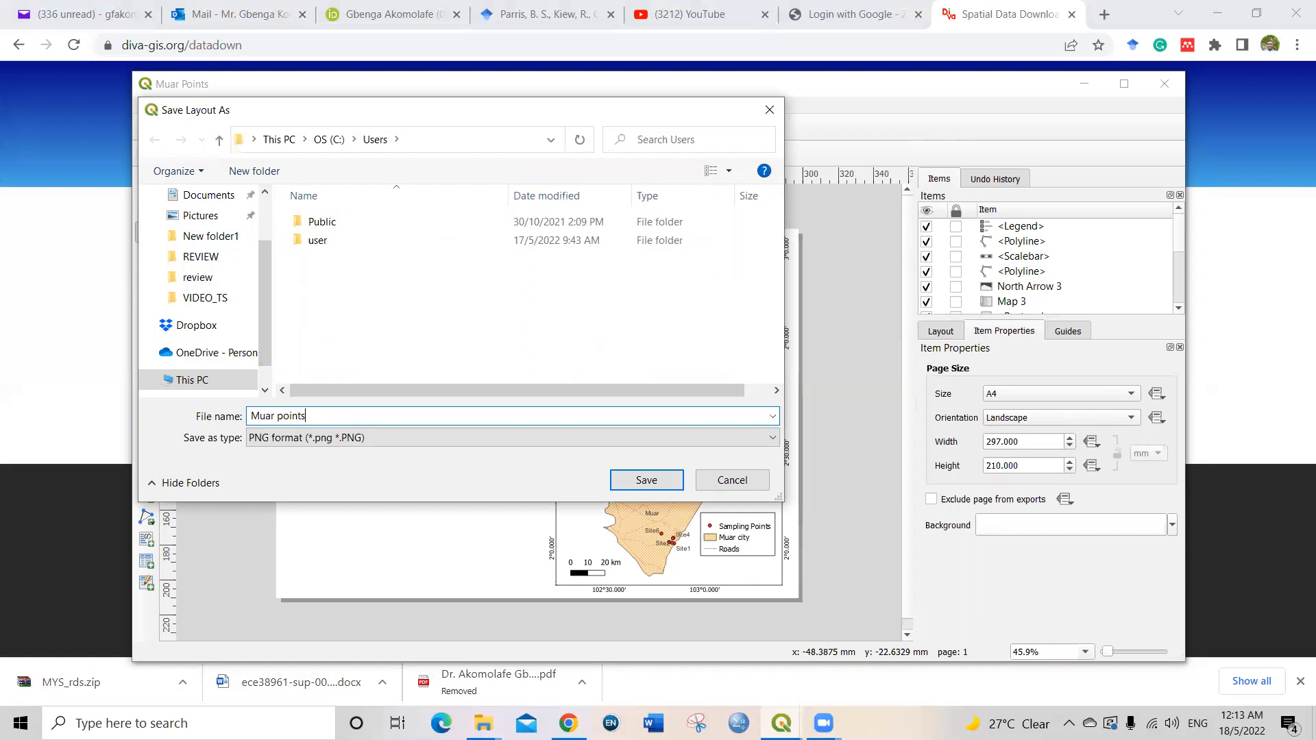
pyautogui.write('and roads')
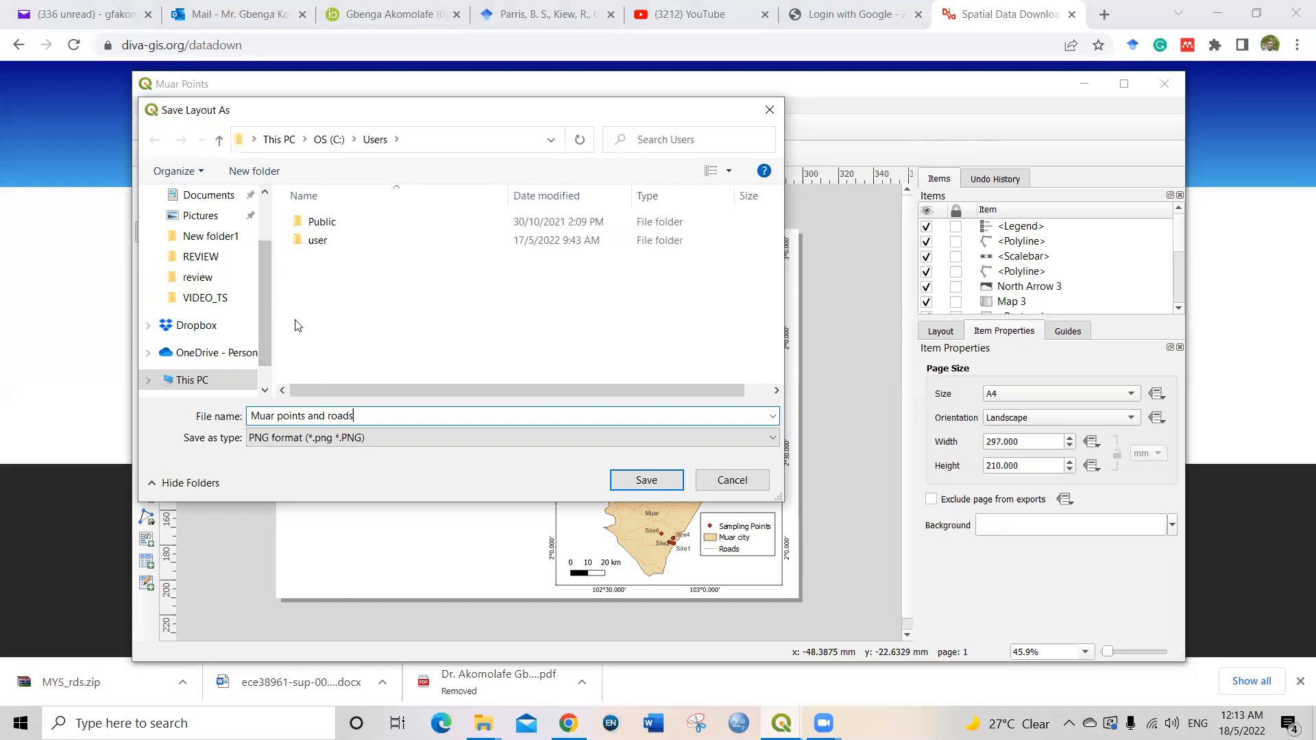
# Step: Set the export destination to New folder inside the QGIS folder in Documents
pyautogui.click(219, 202)
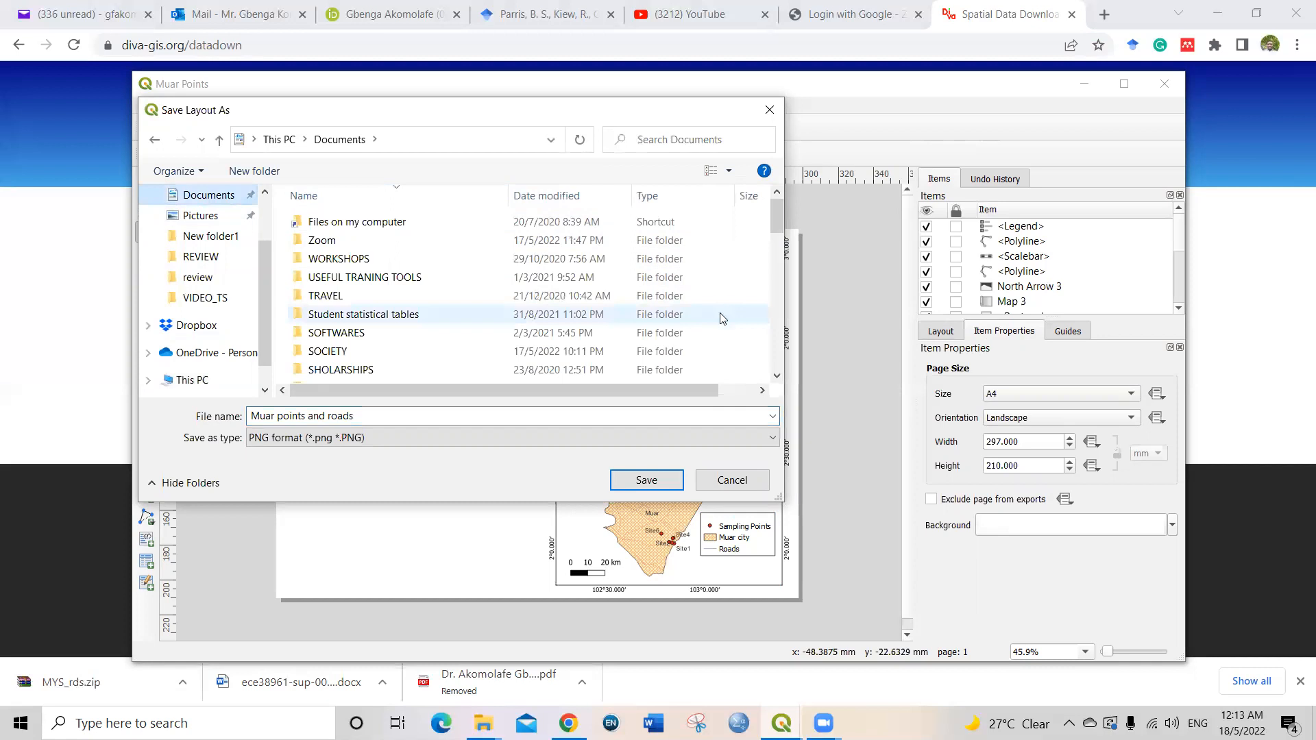
pyautogui.moveTo(777, 216)
pyautogui.mouseDown()
pyautogui.moveTo(778, 346)
pyautogui.moveTo(774, 225)
pyautogui.mouseUp()
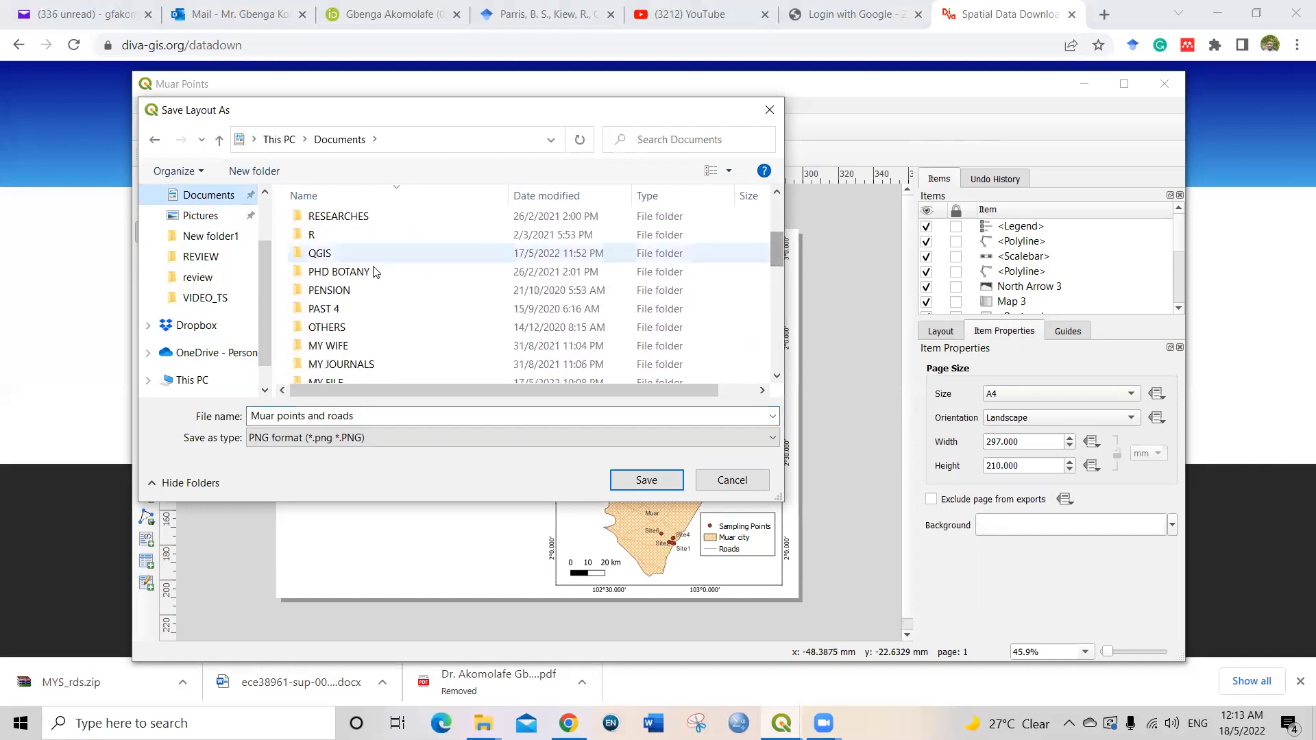
pyautogui.click(348, 258)
pyautogui.doubleClick(348, 257)
pyautogui.doubleClick(326, 241)
# Step: Choose the JPEG format (*.jpeg) and export the layout image at 300 dpi with antialiasing enabled
pyautogui.click(351, 438)
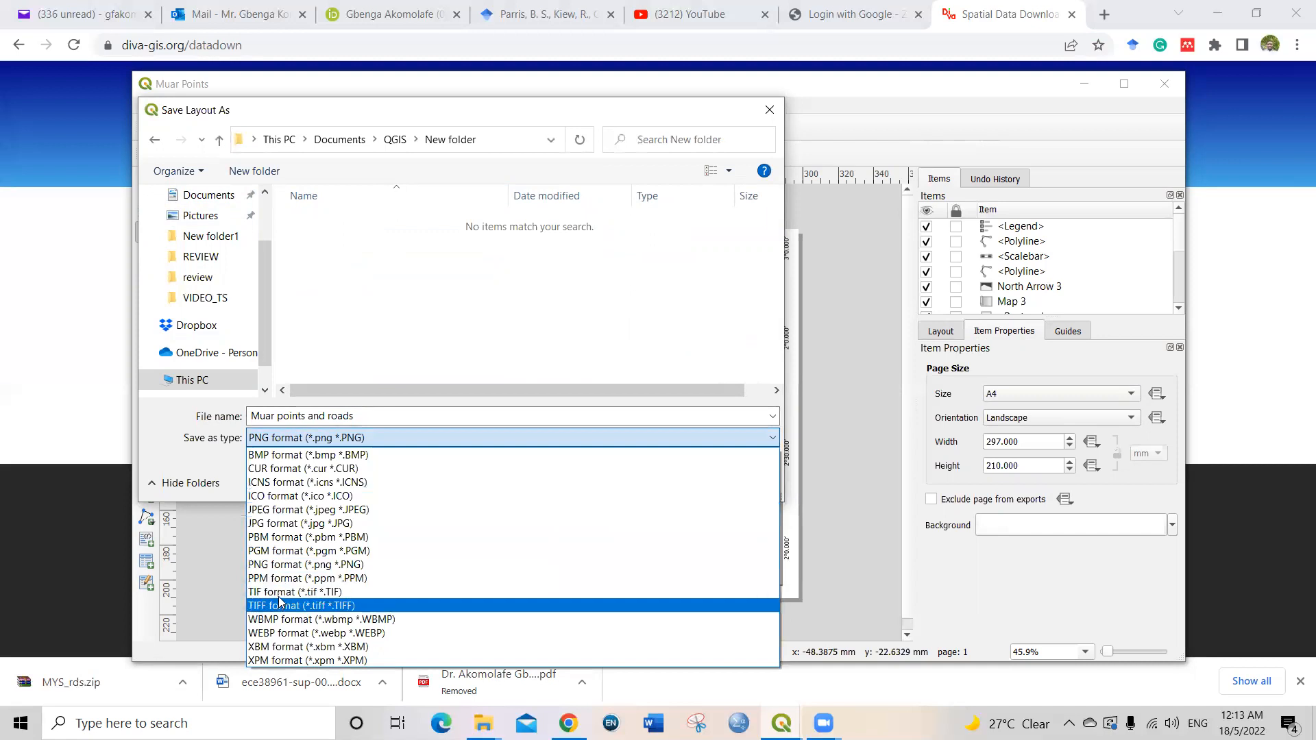
pyautogui.click(280, 511)
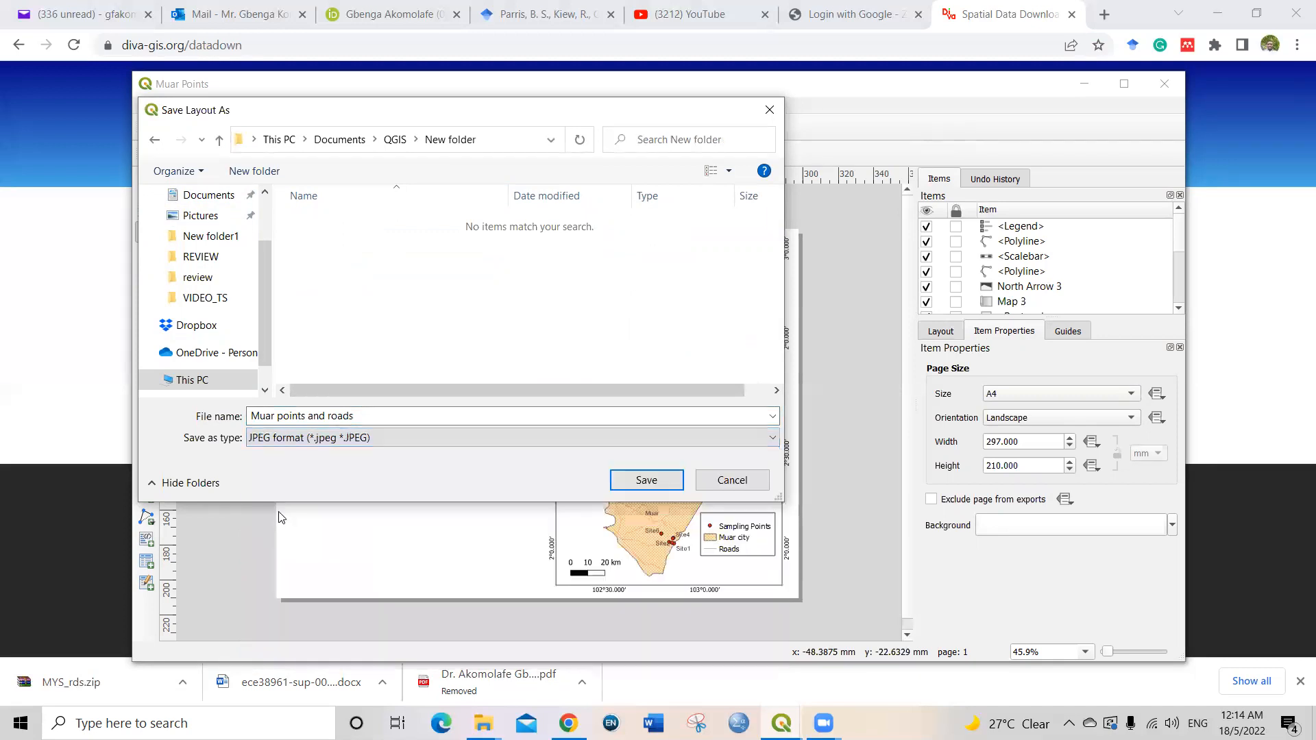
pyautogui.click(625, 481)
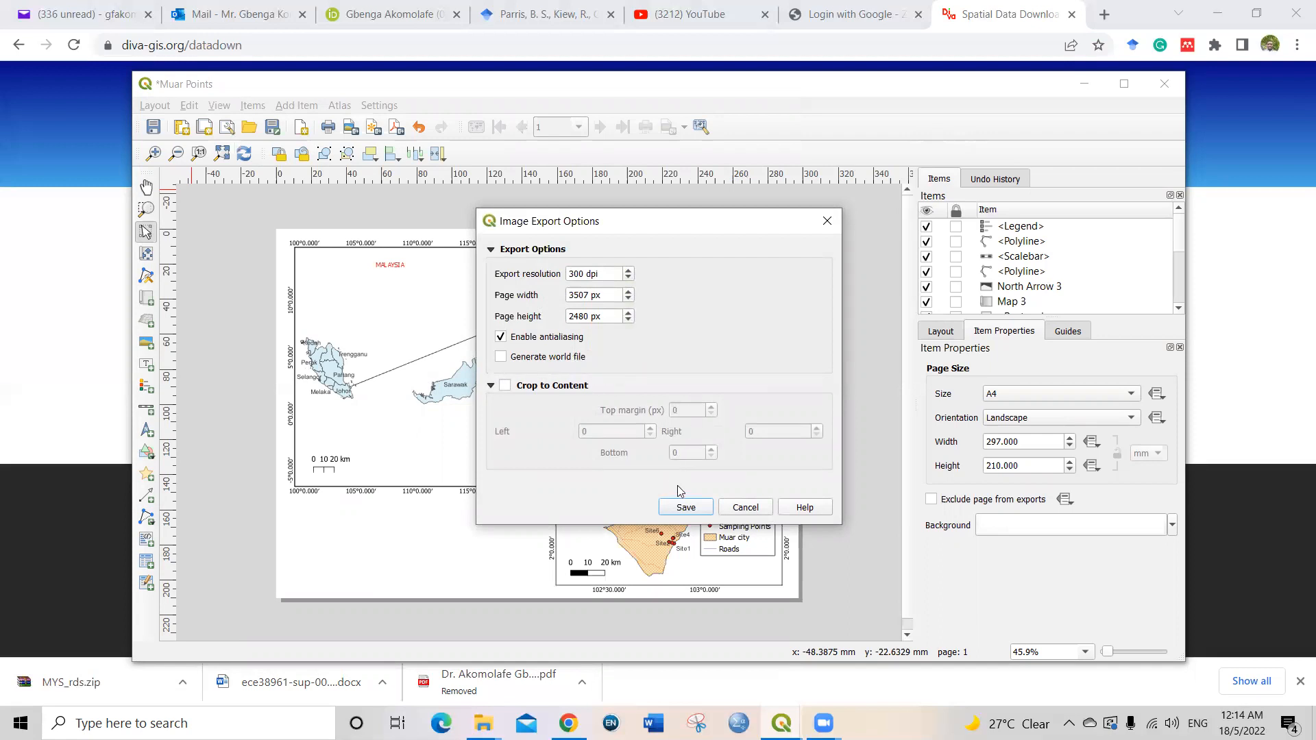
pyautogui.click(685, 507)
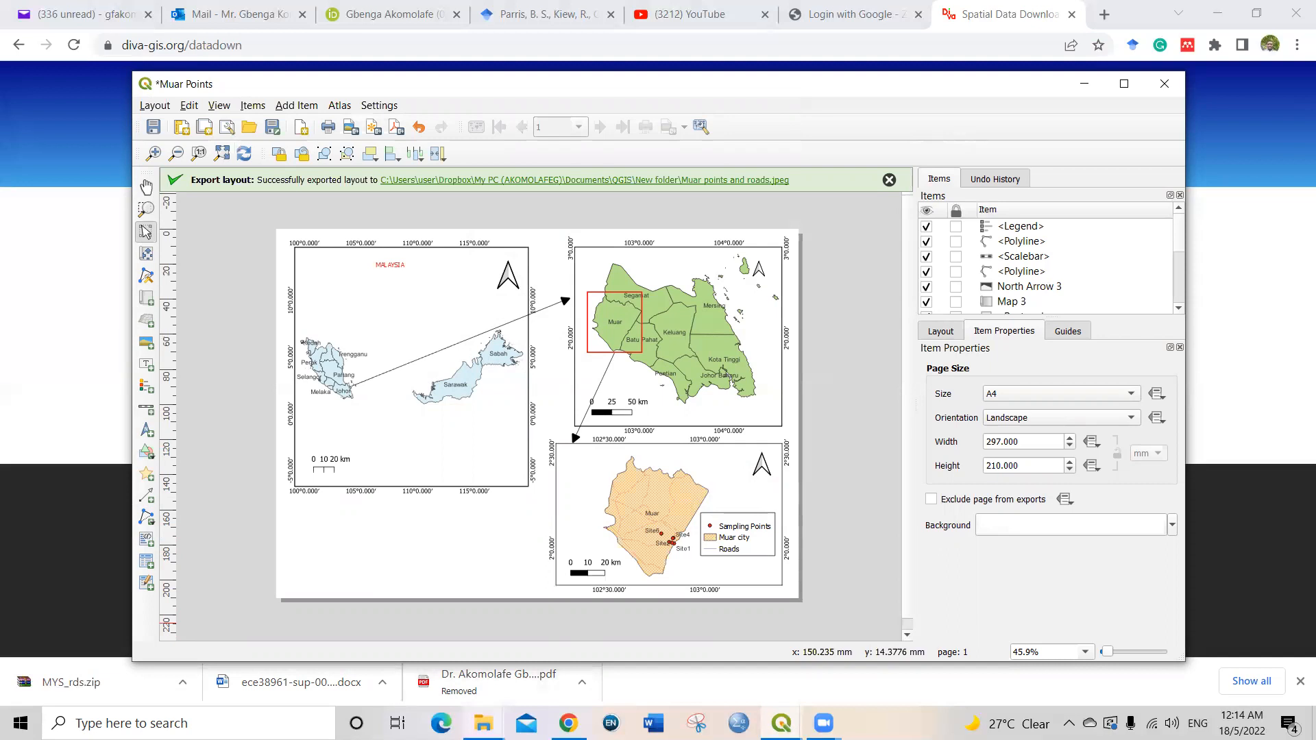
# Step: Switch to the New folder window in File Explorer, view the exported "Muar points and roads" image, and minimize the viewer
pyautogui.moveTo(475, 716)
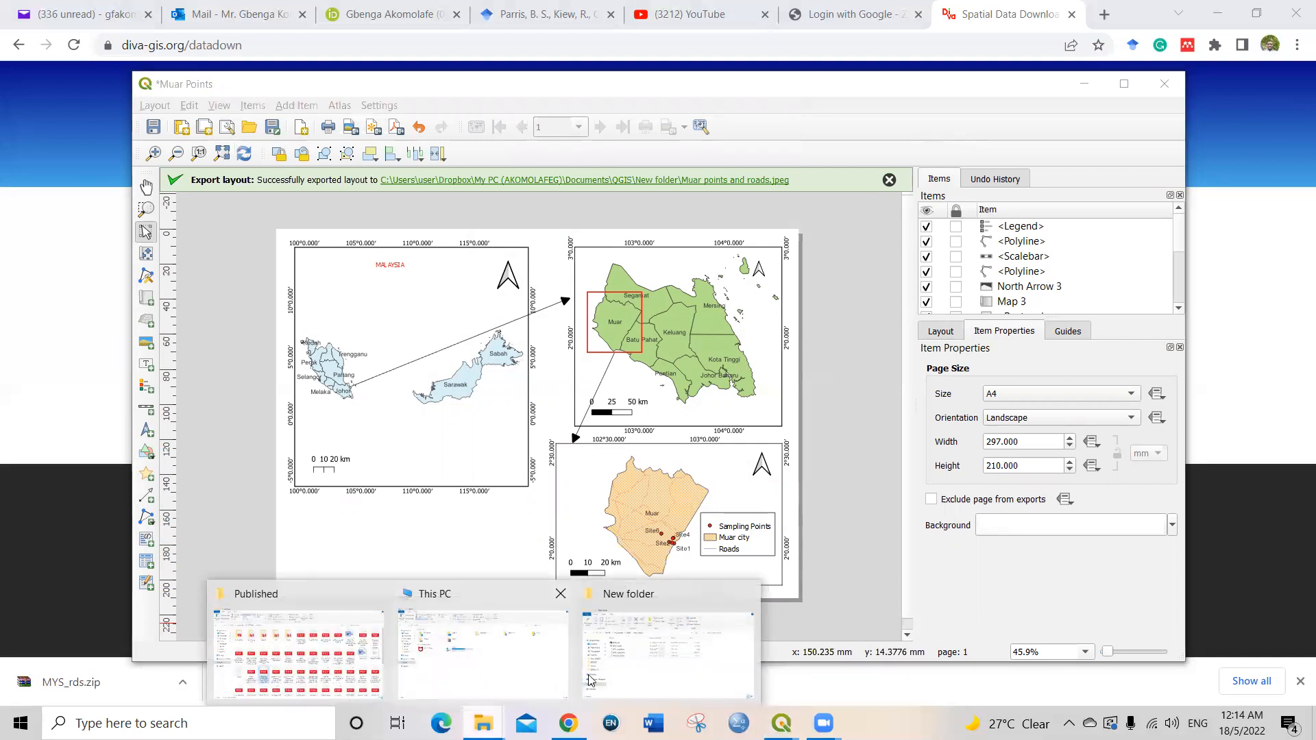
pyautogui.click(624, 674)
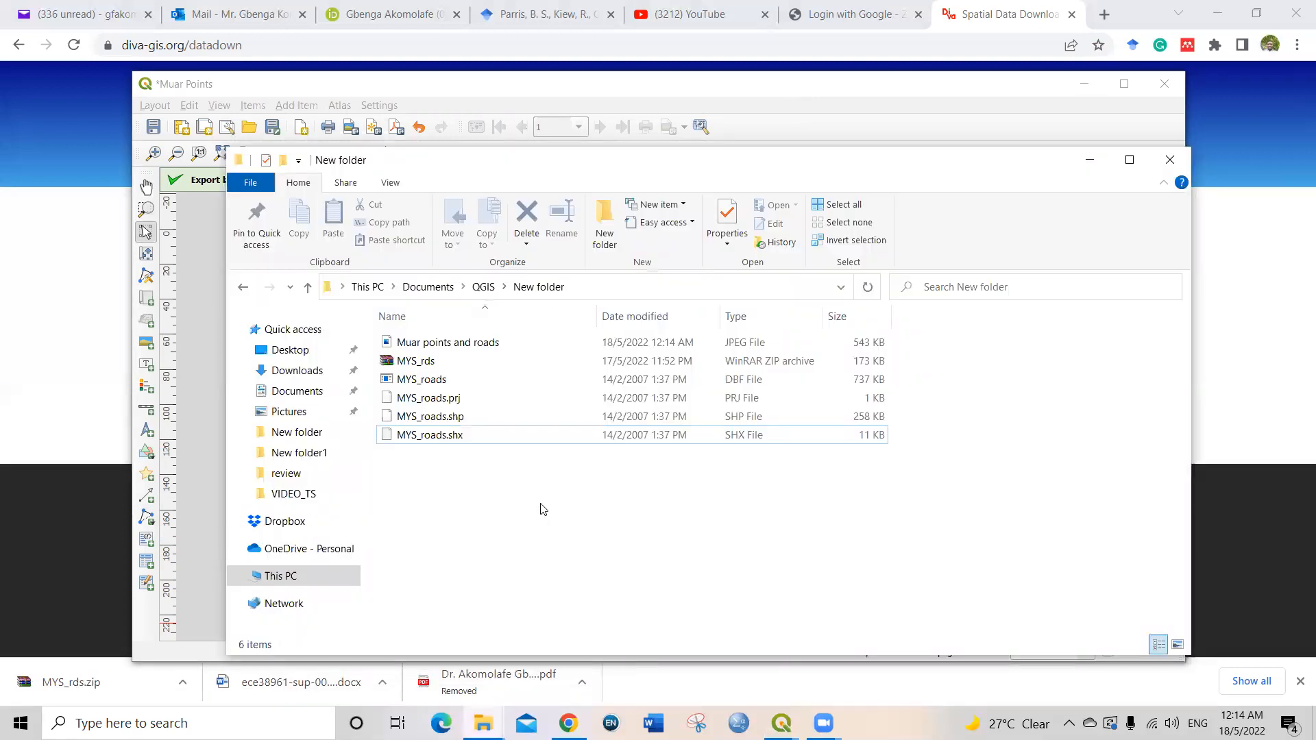
pyautogui.doubleClick(419, 345)
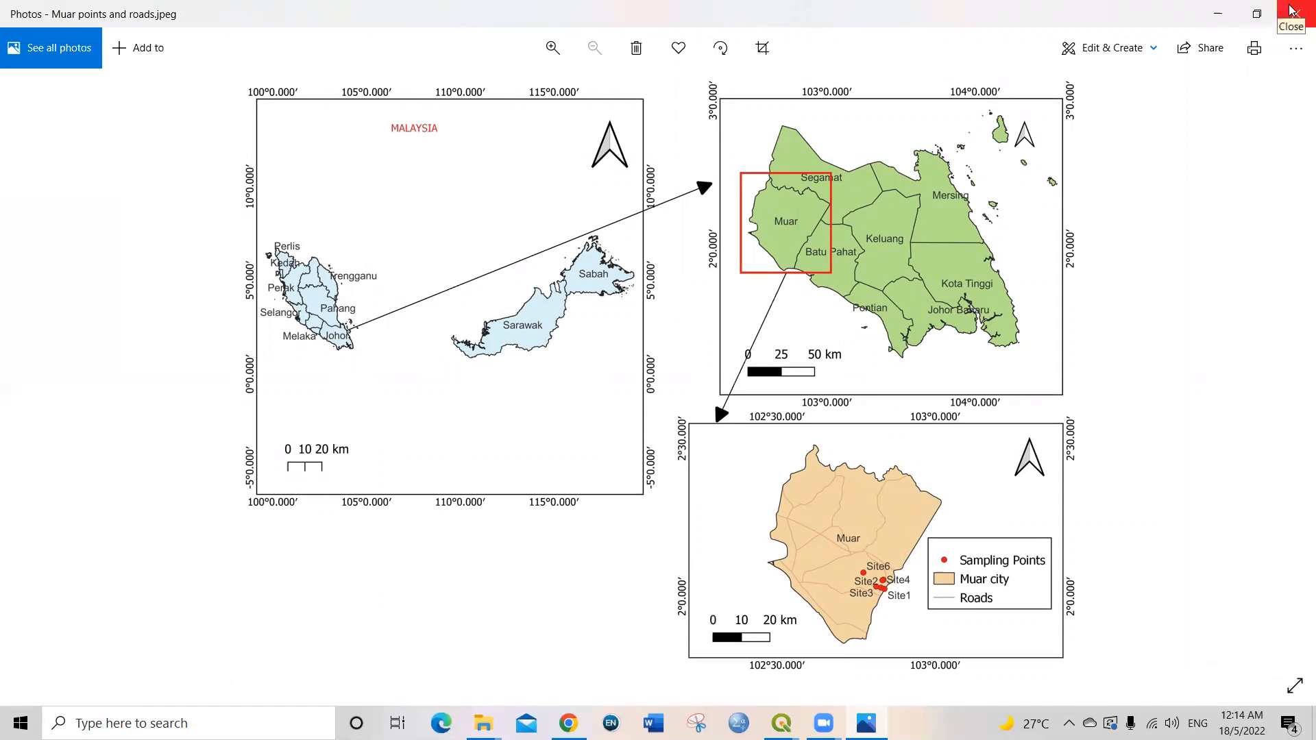
pyautogui.click(1213, 21)
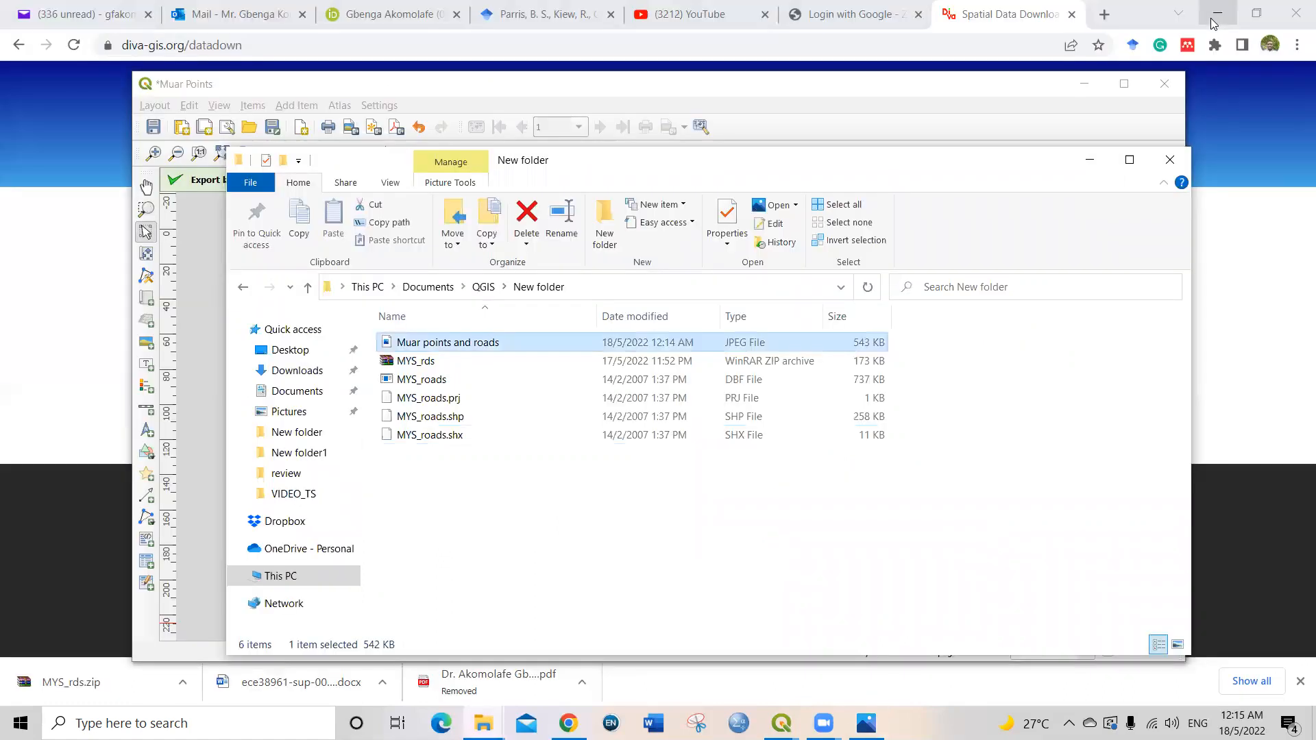